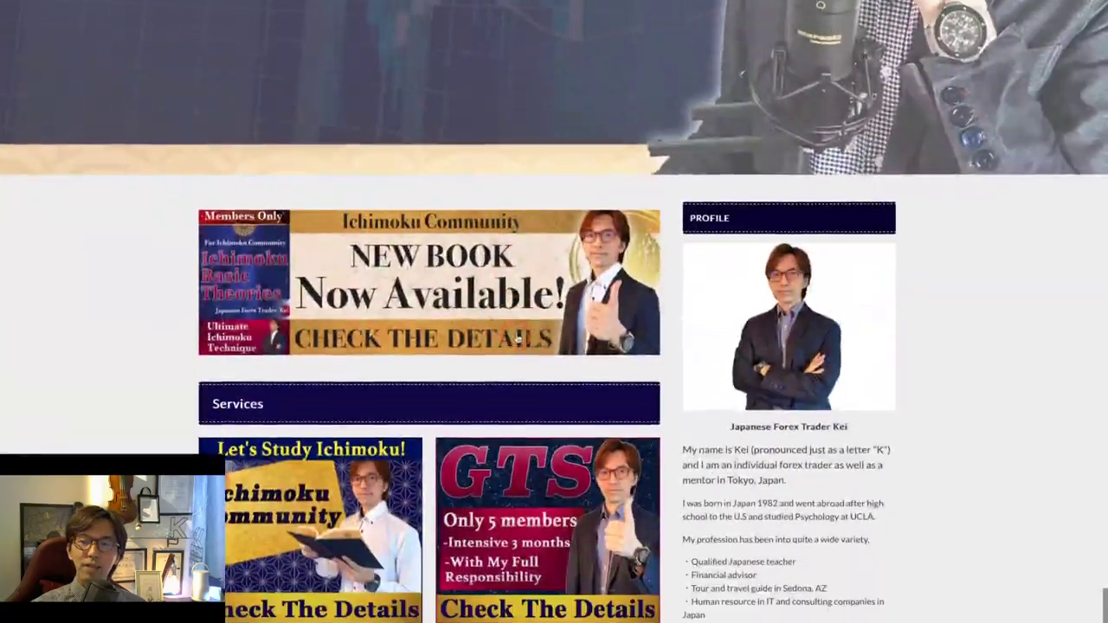
# Examine the November 2020 program schedule on the website and highlight the Monday 23 entry, Doji Candle Breakout
pyautogui.scroll(-1, 479, 316)
pyautogui.scroll(-15, 479, 316)
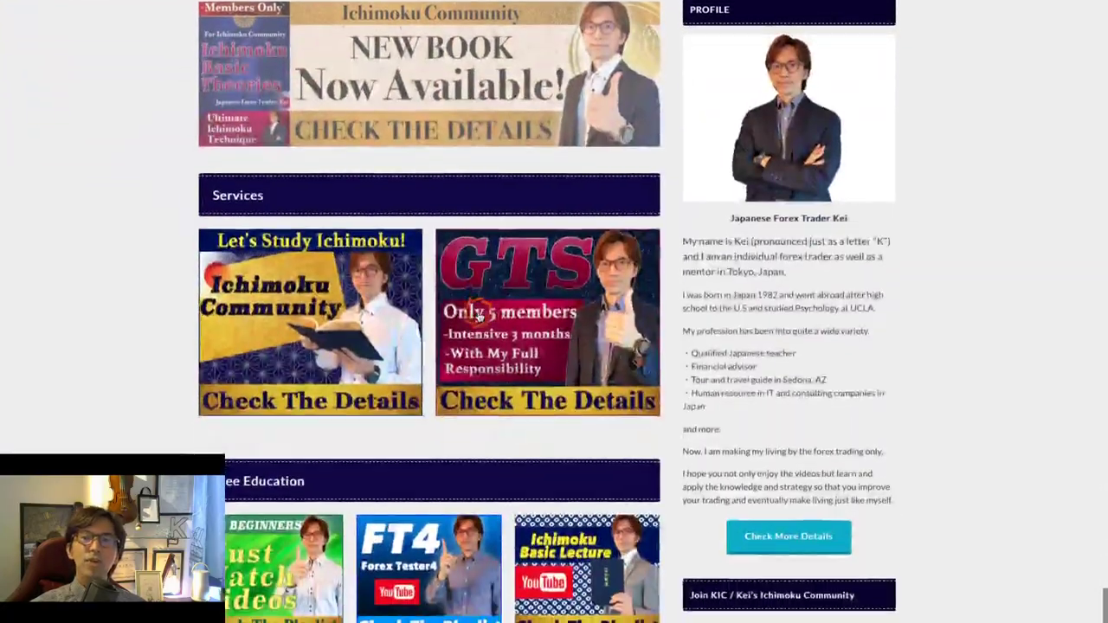
pyautogui.scroll(-2, 479, 316)
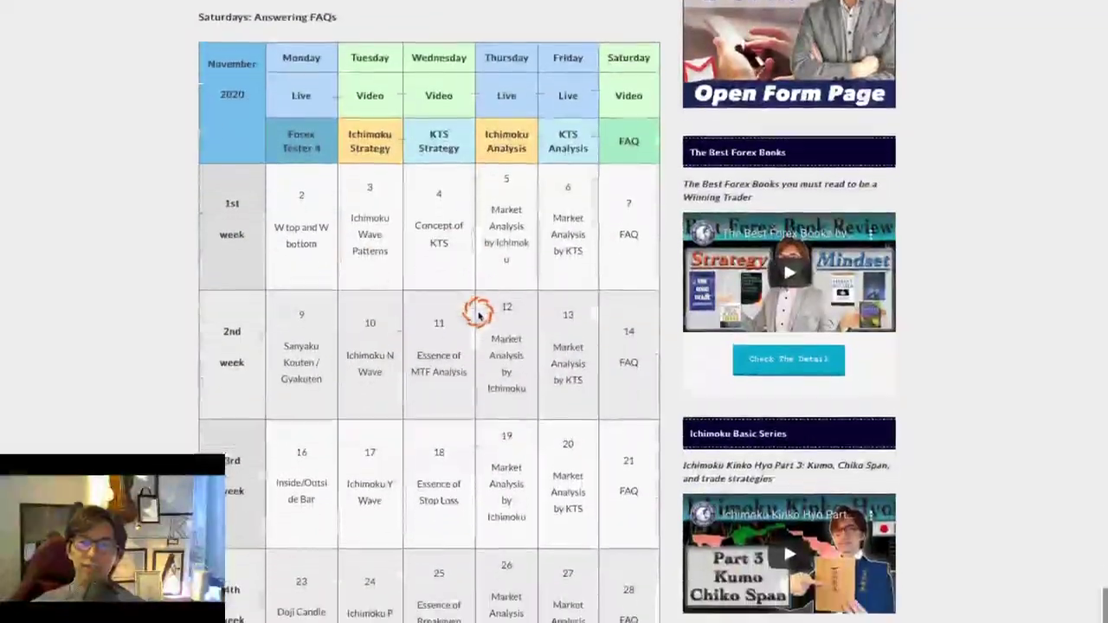
pyautogui.scroll(-2, 430, 390)
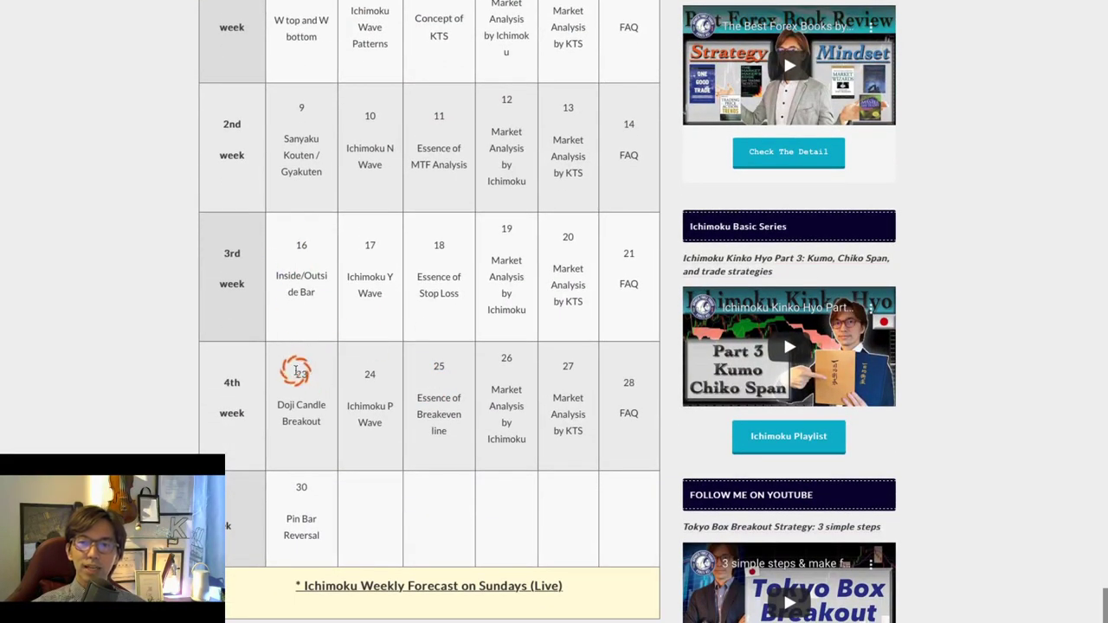
pyautogui.scroll(-1, 295, 372)
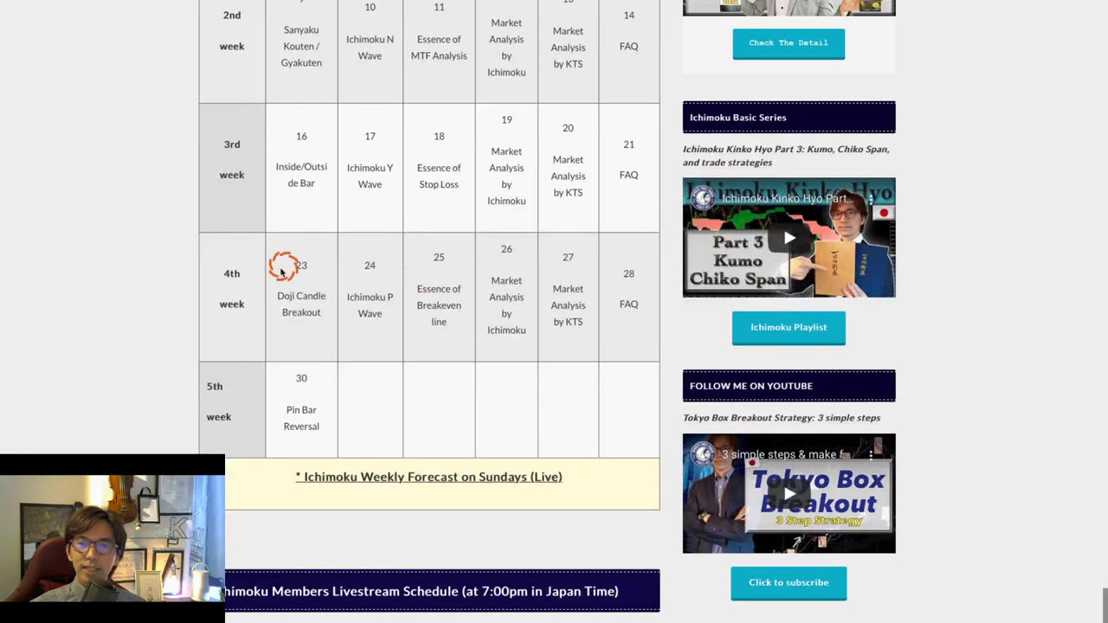
pyautogui.moveTo(287, 266); pyautogui.dragTo(321, 315)
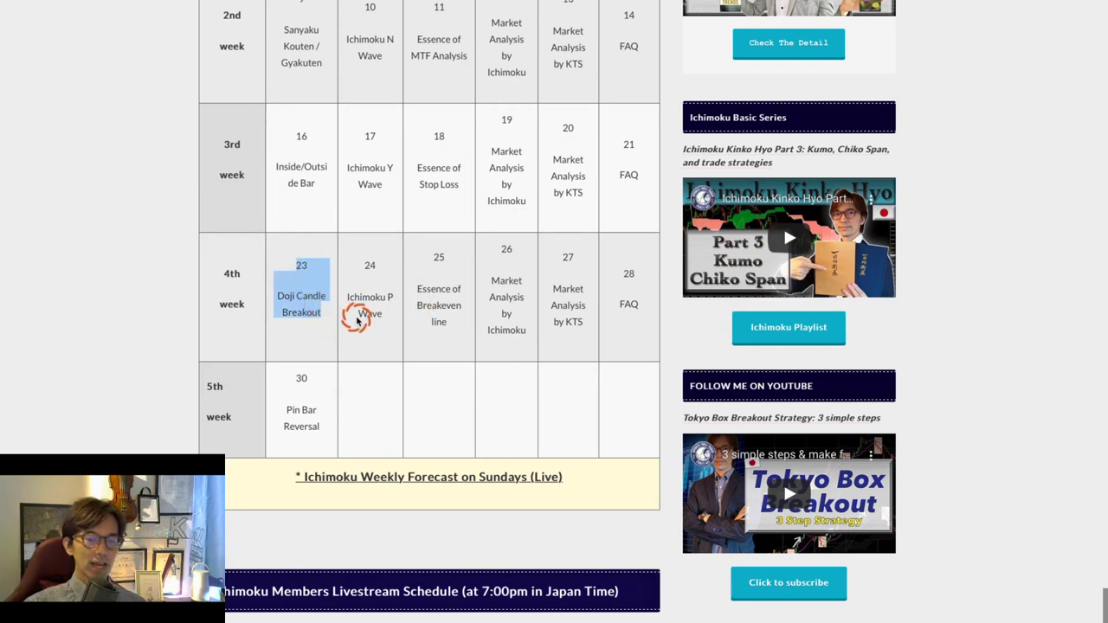
pyautogui.click(368, 257)
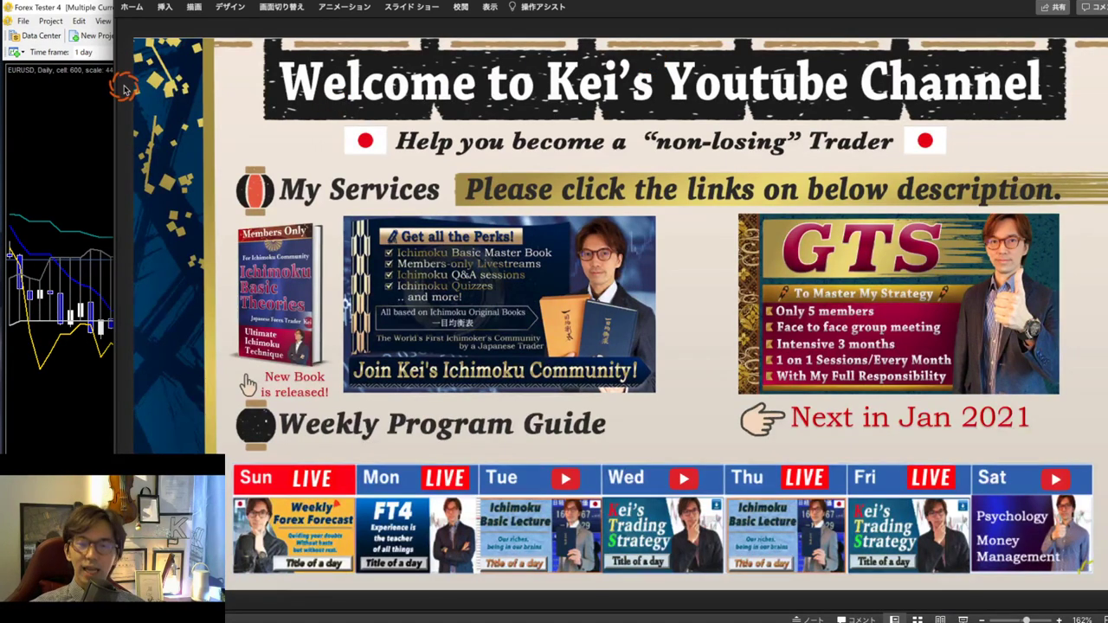
# Switch to Forex Tester 4 and restore the daily EURUSD chart window to view it together with the H1 and M15 charts
pyautogui.press('pagedown')
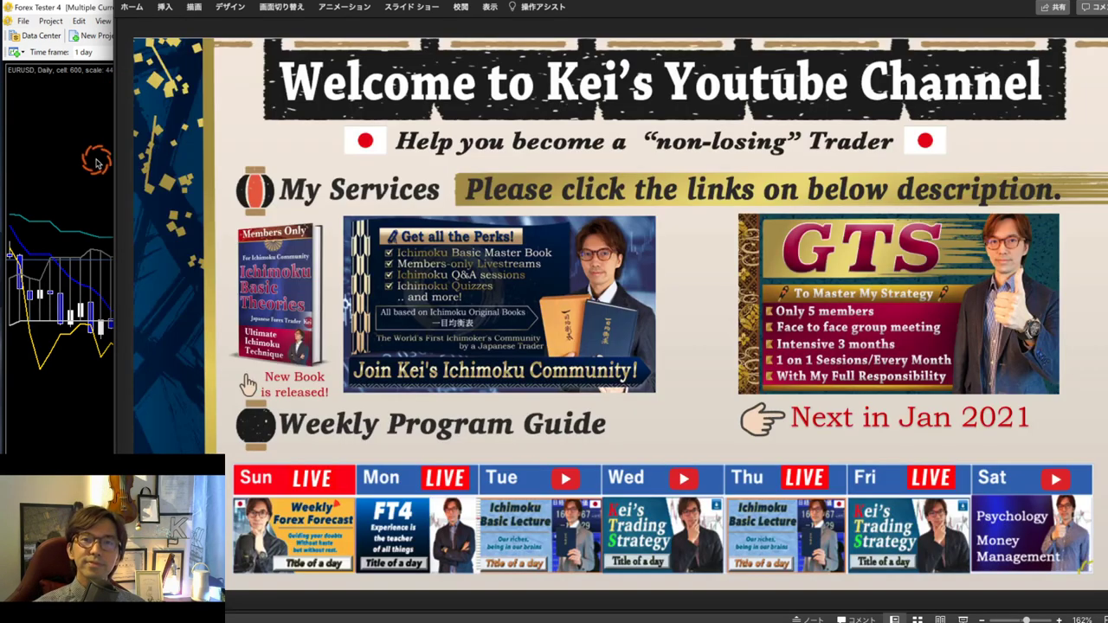
pyautogui.click(94, 158)
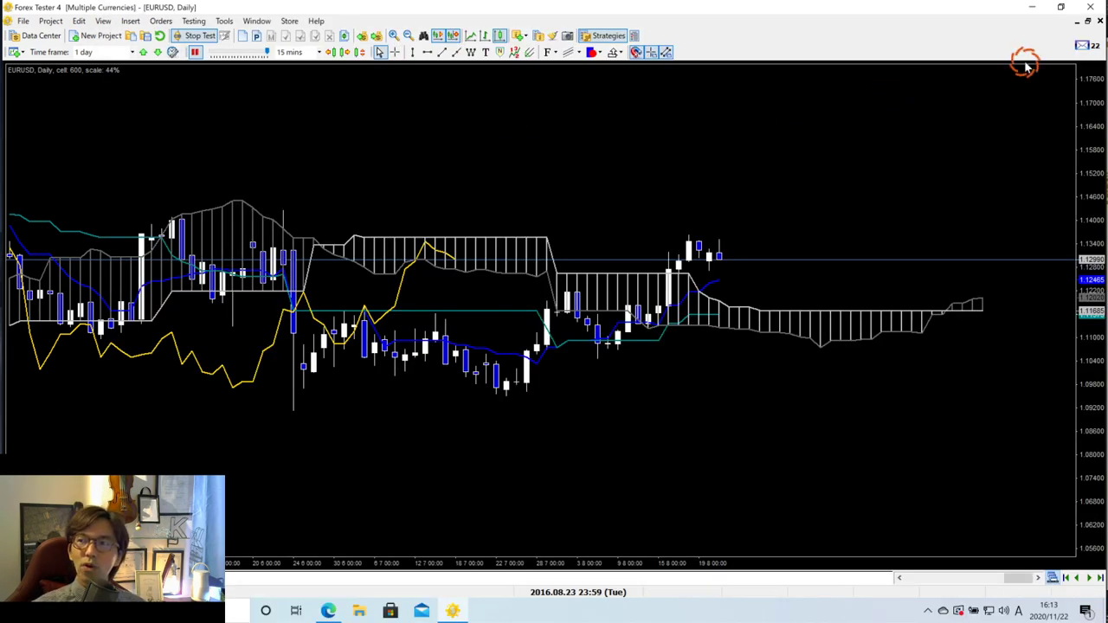
pyautogui.click(1087, 19)
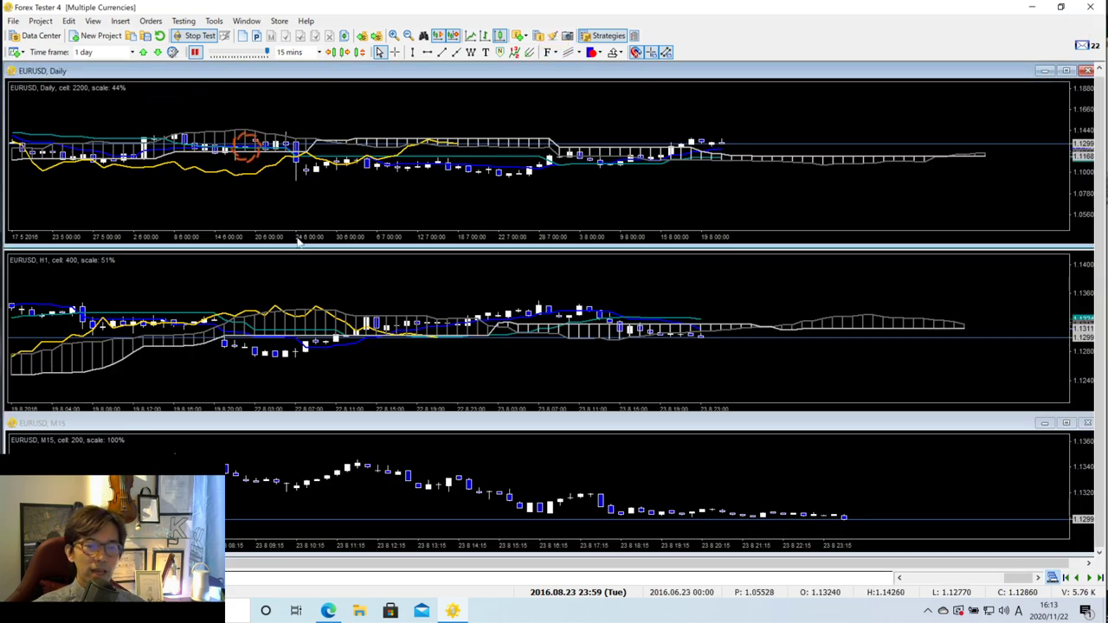
pyautogui.click(334, 314)
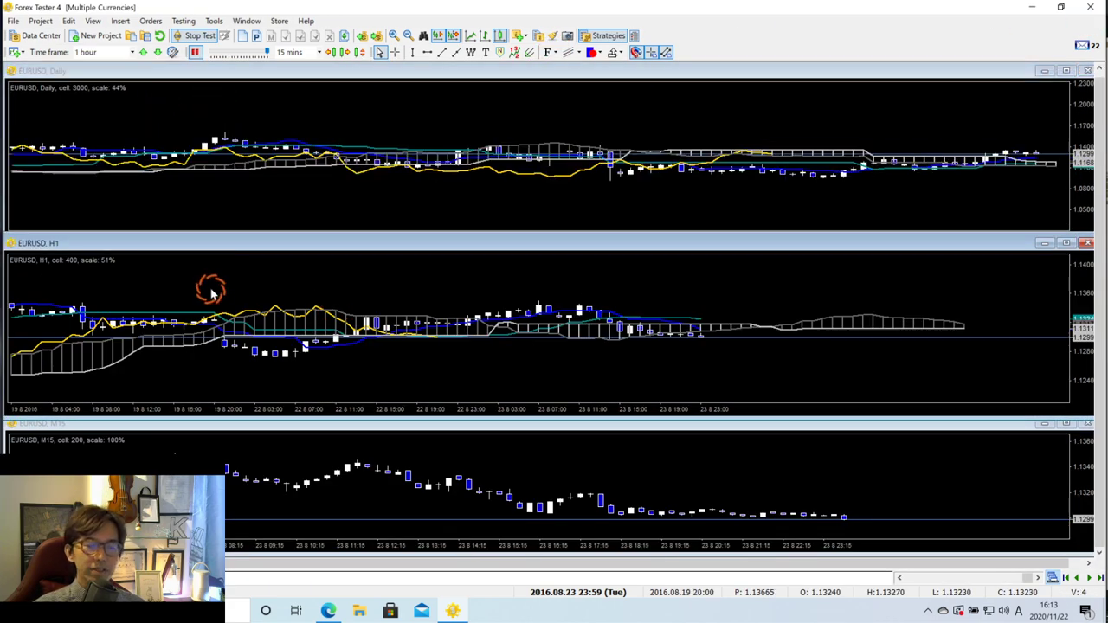
pyautogui.click(342, 462)
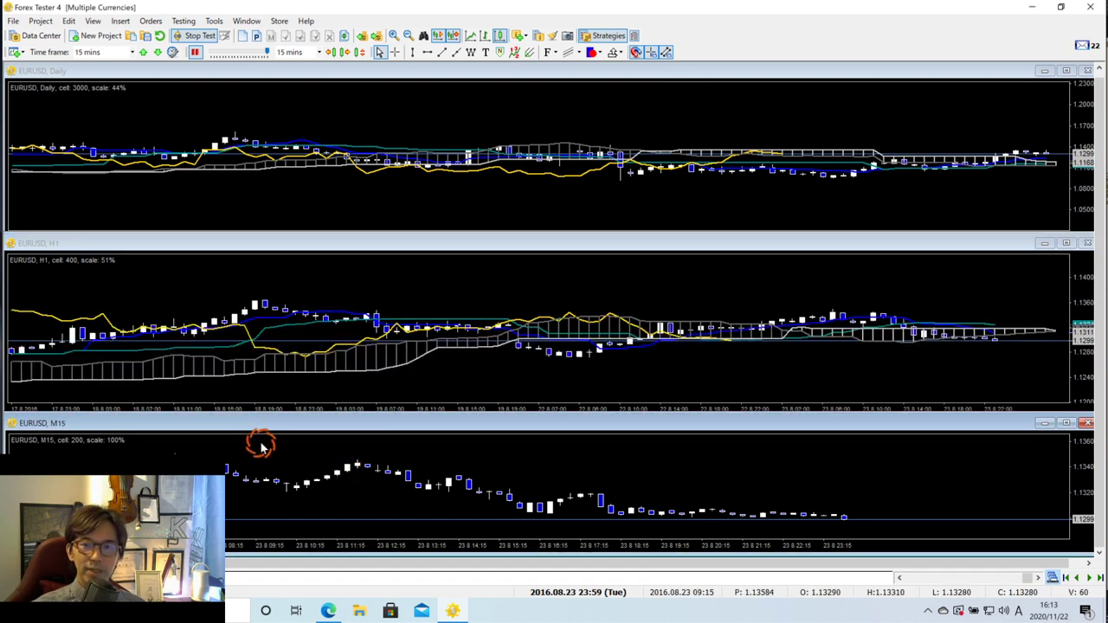
pyautogui.click(242, 194)
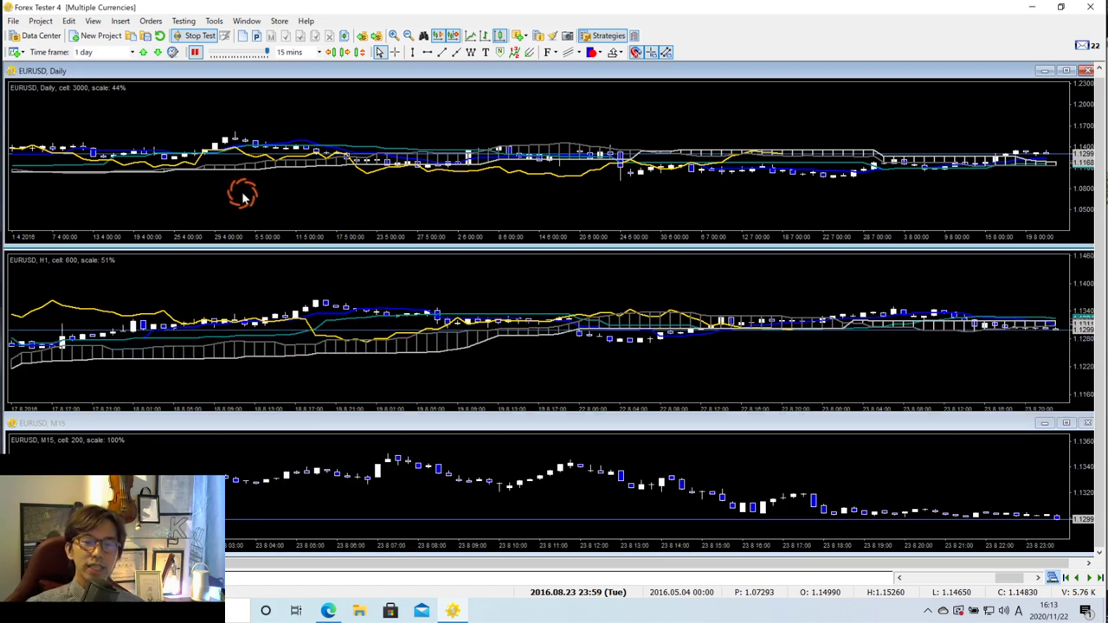
# Maximize the daily EURUSD chart with empty space left after the latest candle for the future cloud
pyautogui.moveTo(242, 197); pyautogui.dragTo(210, 185)
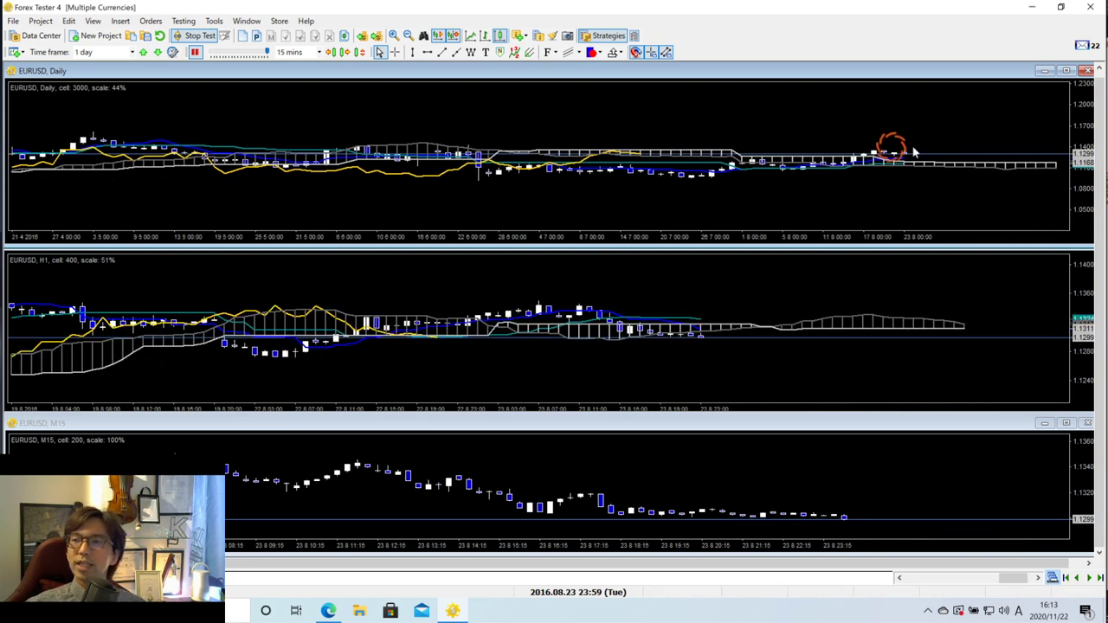
pyautogui.moveTo(910, 136); pyautogui.dragTo(764, 133)
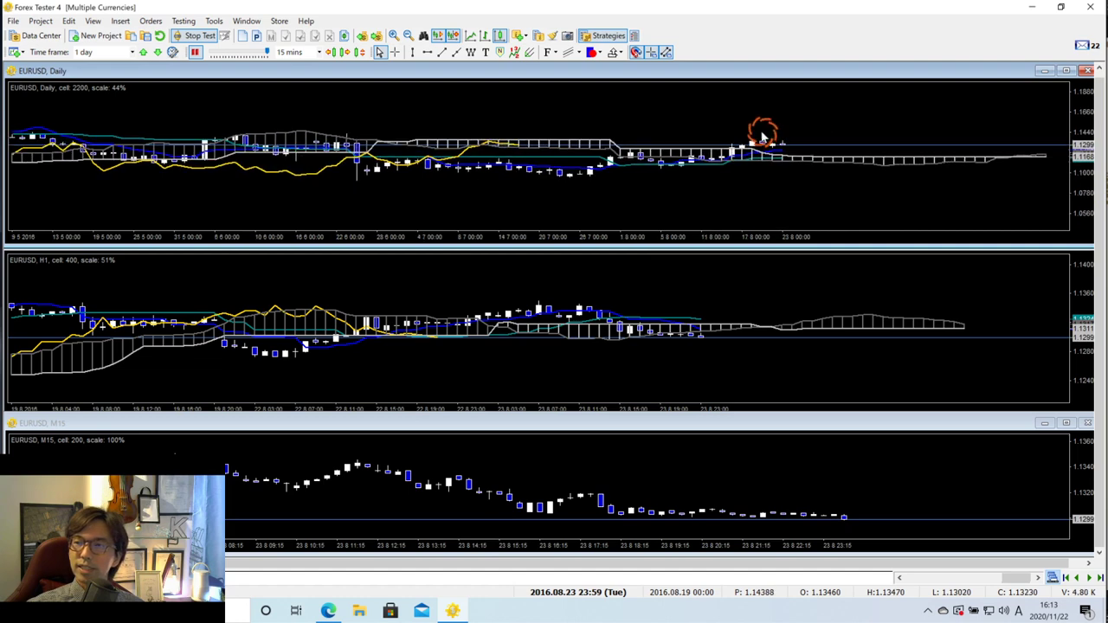
pyautogui.click(1065, 70)
pyautogui.moveTo(1008, 200); pyautogui.dragTo(952, 218)
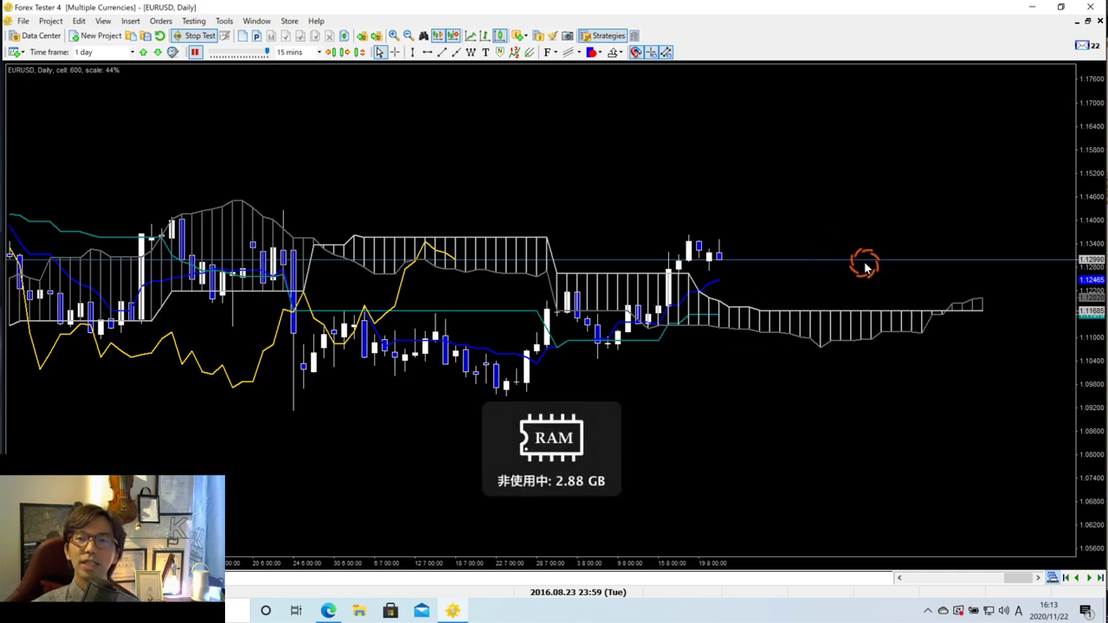
# Circle the future cloud's end and the teal line's end in red, and draw rising and falling arrows from the latest candle
pyautogui.press('alt')
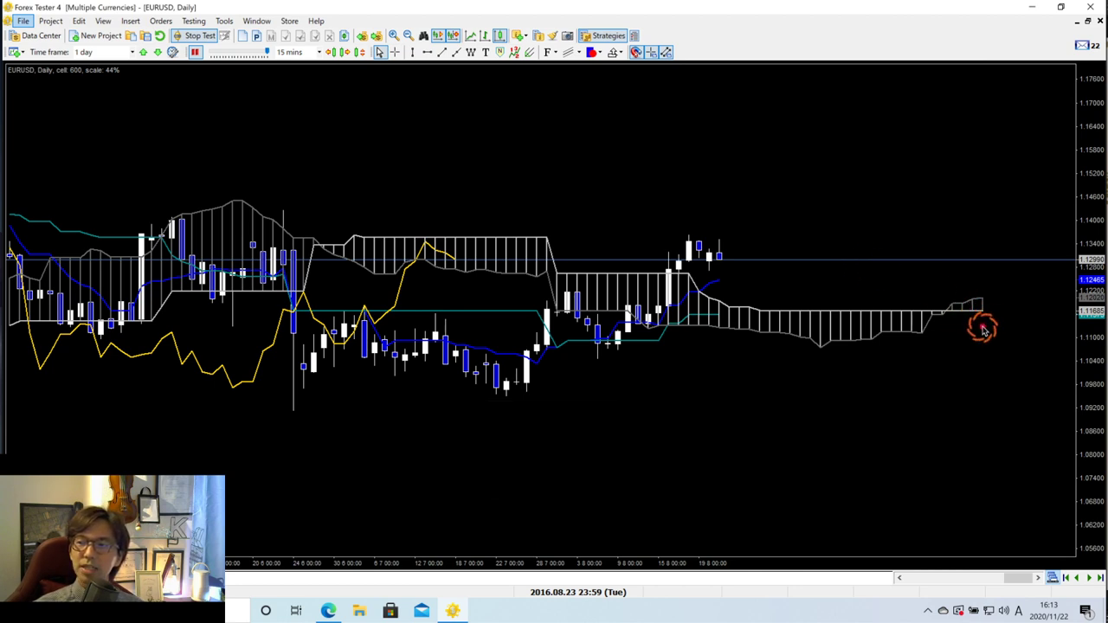
pyautogui.moveTo(982, 329)
pyautogui.mouseDown()
pyautogui.moveTo(945, 320)
pyautogui.moveTo(962, 276)
pyautogui.moveTo(991, 316)
pyautogui.moveTo(961, 330)
pyautogui.mouseUp()
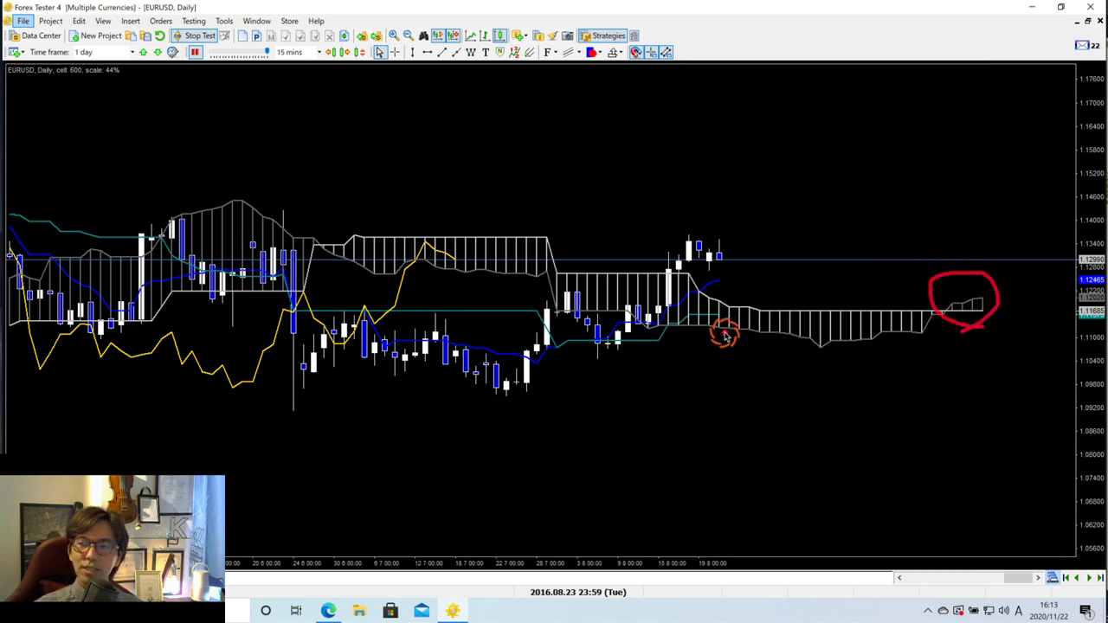
pyautogui.moveTo(725, 337)
pyautogui.mouseDown()
pyautogui.moveTo(675, 318)
pyautogui.moveTo(721, 324)
pyautogui.mouseUp()
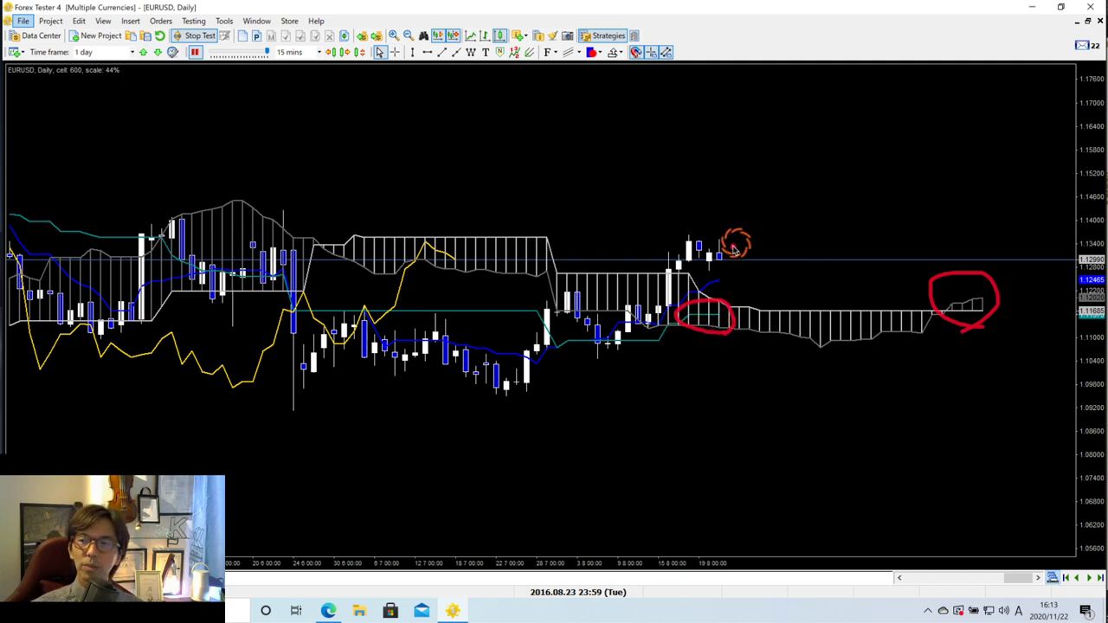
pyautogui.moveTo(720, 256)
pyautogui.mouseDown()
pyautogui.moveTo(777, 190)
pyautogui.moveTo(798, 199)
pyautogui.mouseUp()
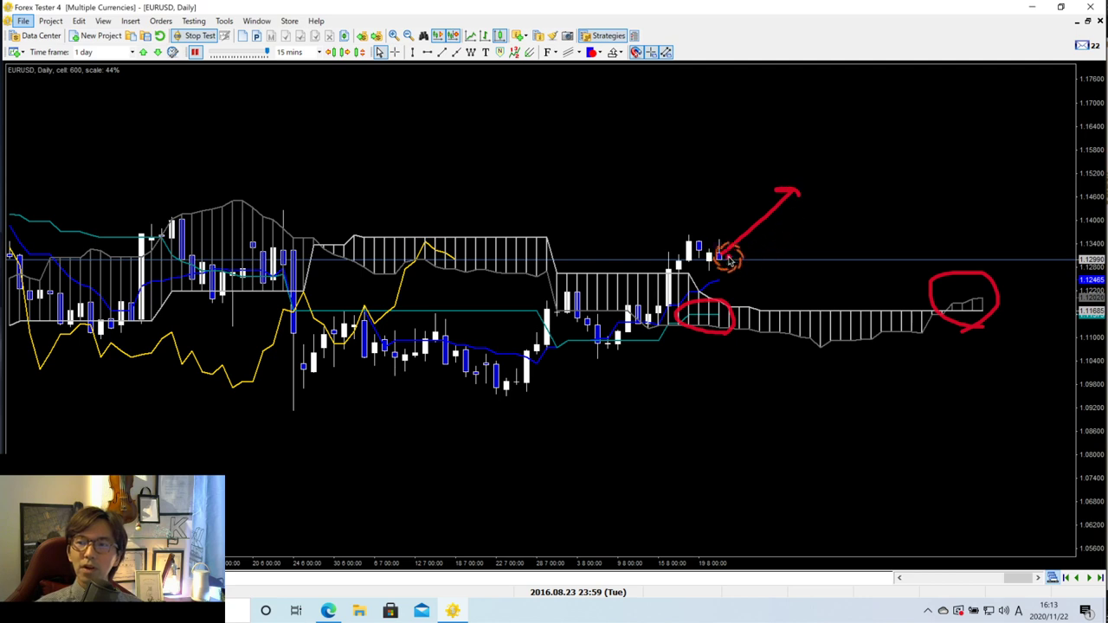
pyautogui.moveTo(726, 256)
pyautogui.mouseDown()
pyautogui.moveTo(796, 314)
pyautogui.moveTo(806, 310)
pyautogui.mouseUp()
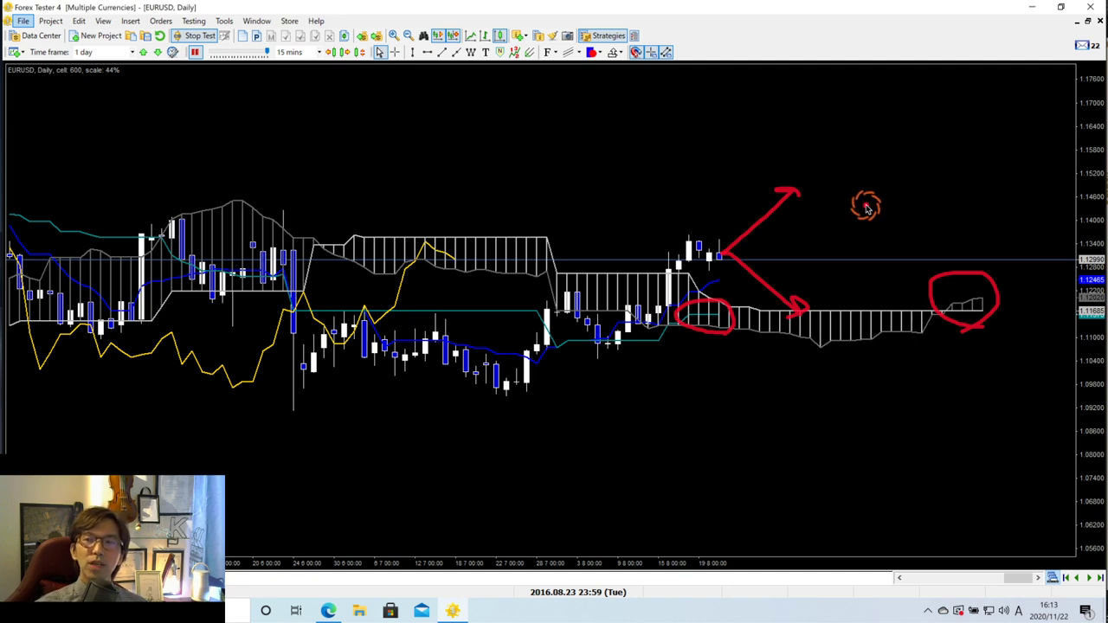
# Draw rising and falling red arrows from the future cloud's end and from the circled teal line, and clear all annotations
pyautogui.moveTo(1004, 308)
pyautogui.mouseDown()
pyautogui.moveTo(1070, 223)
pyautogui.moveTo(1056, 225)
pyautogui.moveTo(1082, 230)
pyautogui.mouseUp()
pyautogui.moveTo(1011, 311)
pyautogui.mouseDown()
pyautogui.moveTo(1059, 354)
pyautogui.moveTo(1055, 370)
pyautogui.mouseUp()
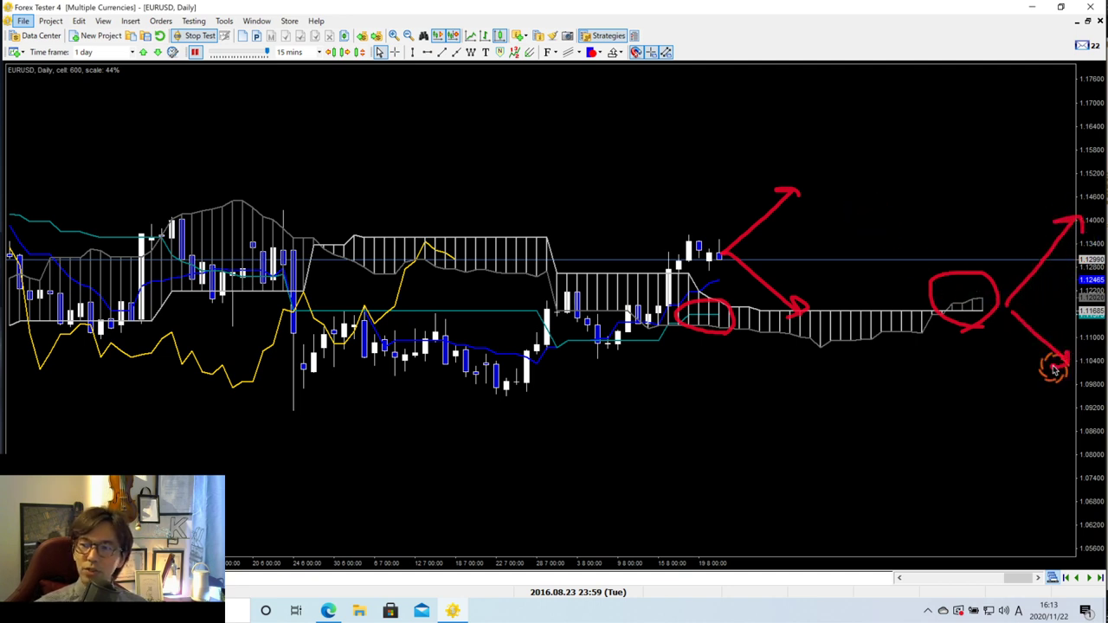
pyautogui.moveTo(735, 309)
pyautogui.mouseDown()
pyautogui.moveTo(787, 267)
pyautogui.moveTo(801, 277)
pyautogui.mouseUp()
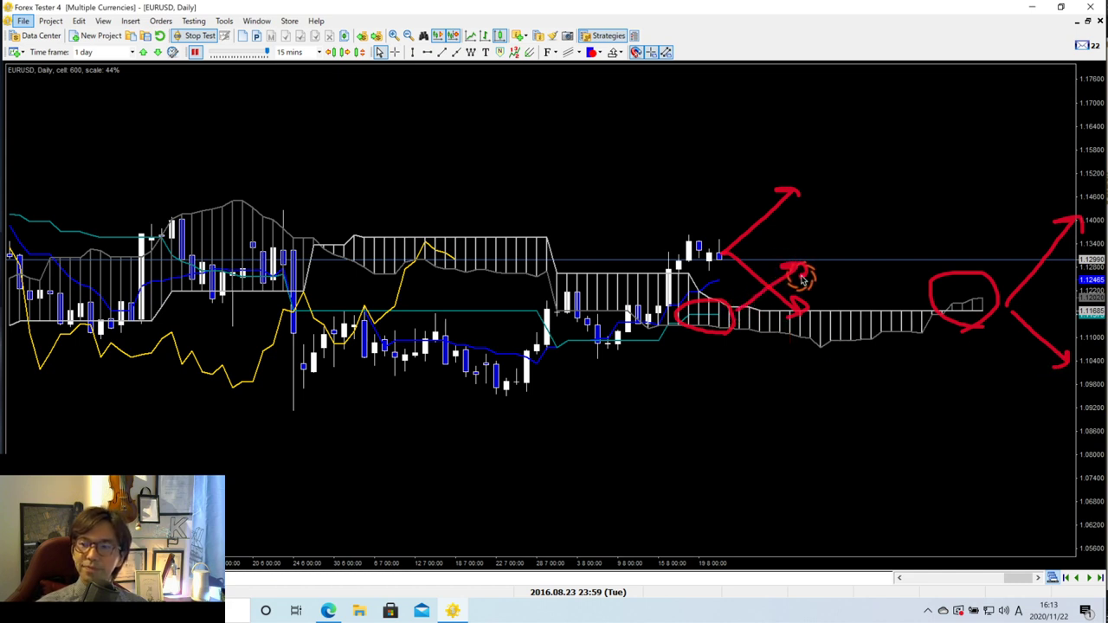
pyautogui.moveTo(736, 311)
pyautogui.mouseDown()
pyautogui.moveTo(790, 355)
pyautogui.moveTo(778, 364)
pyautogui.mouseUp()
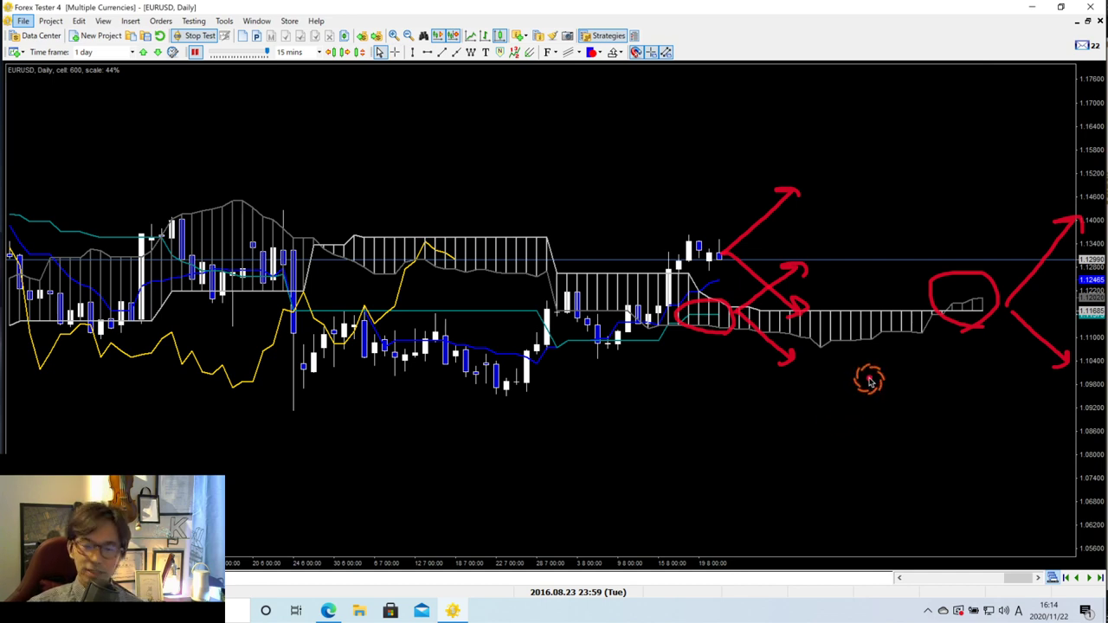
pyautogui.press('Escape')
pyautogui.press('Escape')
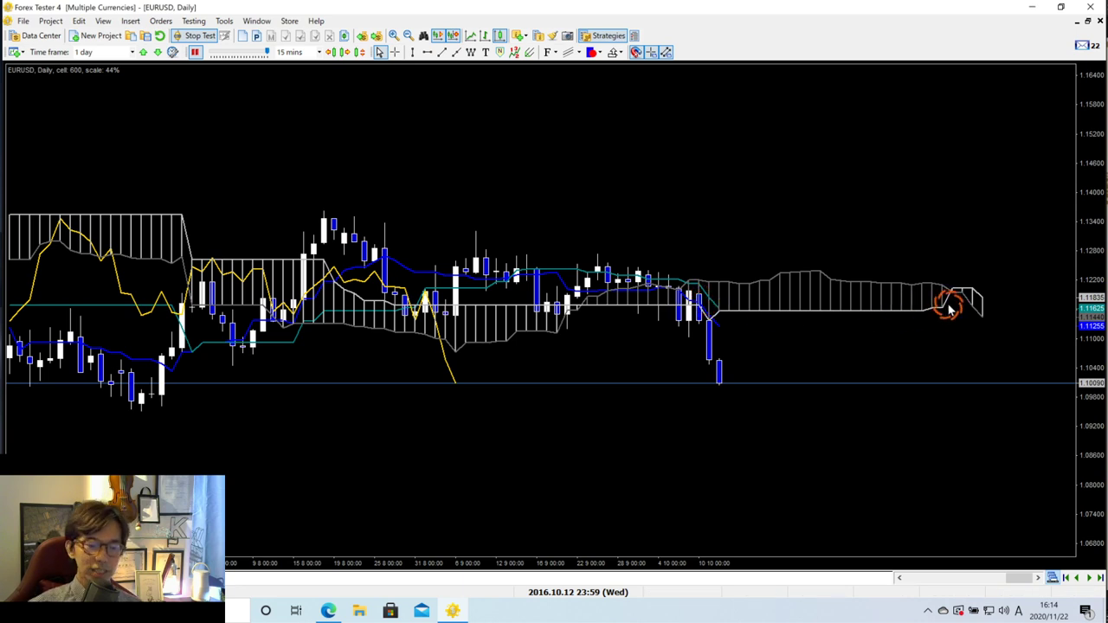
# With the test at 2016.10.17, place a horizontal line just below the late-July low, at about 1.0948
pyautogui.moveTo(982, 329)
pyautogui.mouseDown()
pyautogui.moveTo(939, 316)
pyautogui.moveTo(918, 287)
pyautogui.moveTo(978, 264)
pyautogui.moveTo(1000, 281)
pyautogui.moveTo(993, 322)
pyautogui.mouseUp()
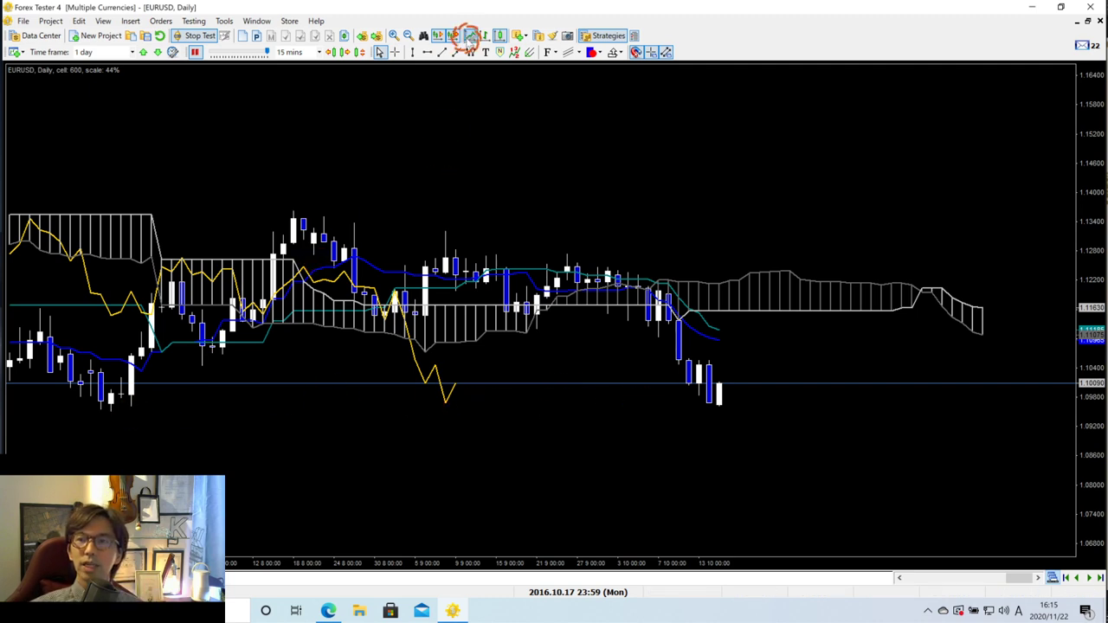
pyautogui.click(427, 52)
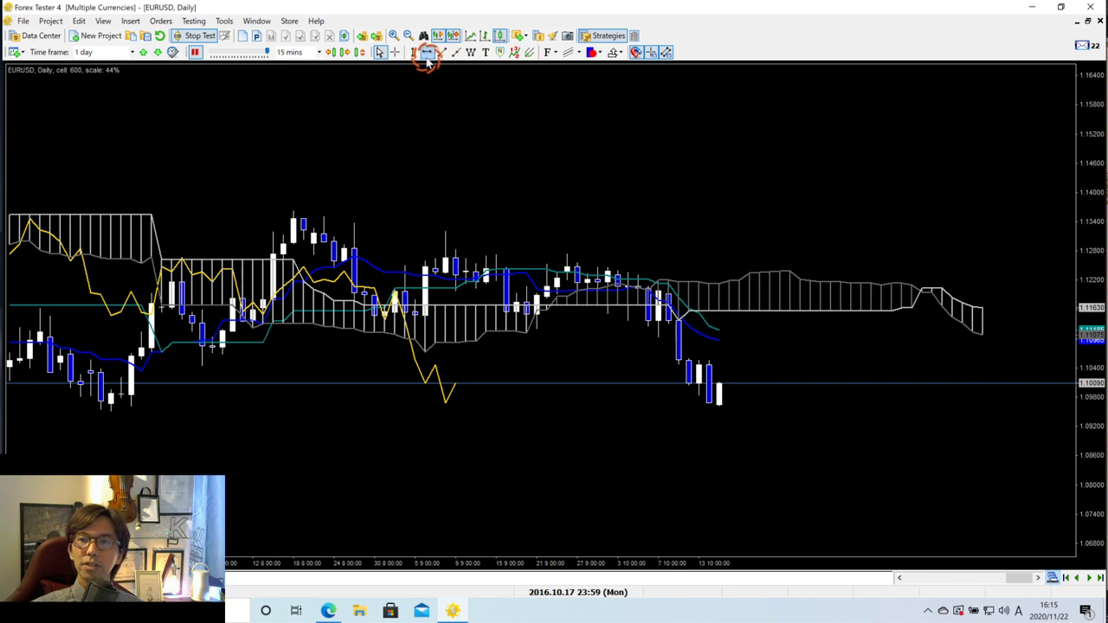
pyautogui.click(366, 413)
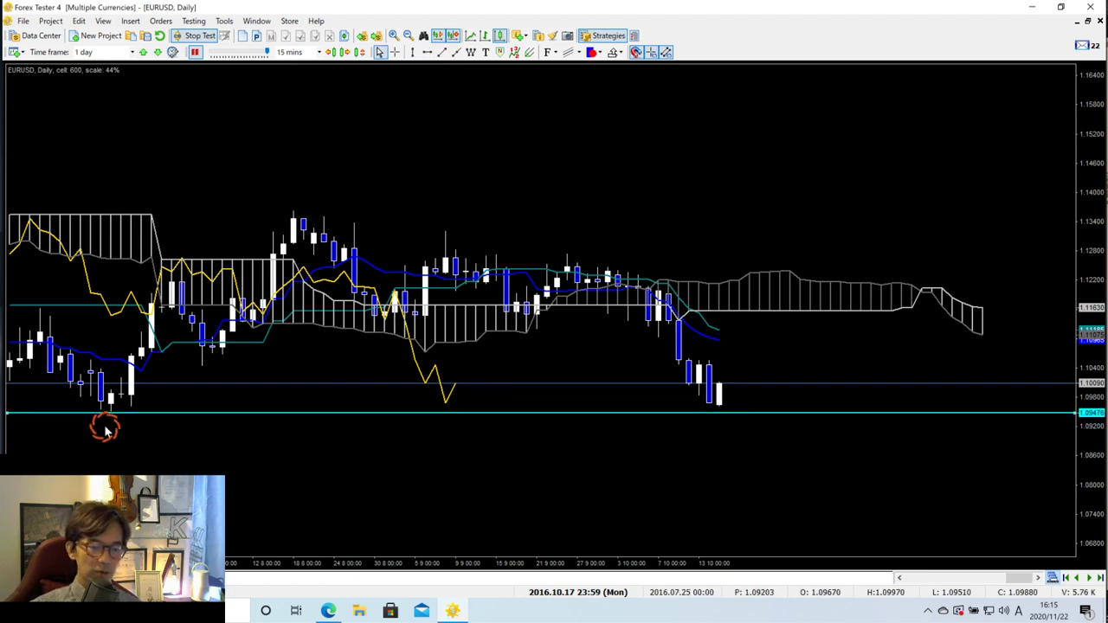
# Circle the late-July low and sketch a bounce arrow off the horizontal line at the latest candle, and clear the annotations
pyautogui.moveTo(130, 405)
pyautogui.mouseDown()
pyautogui.moveTo(87, 407)
pyautogui.moveTo(123, 434)
pyautogui.mouseUp()
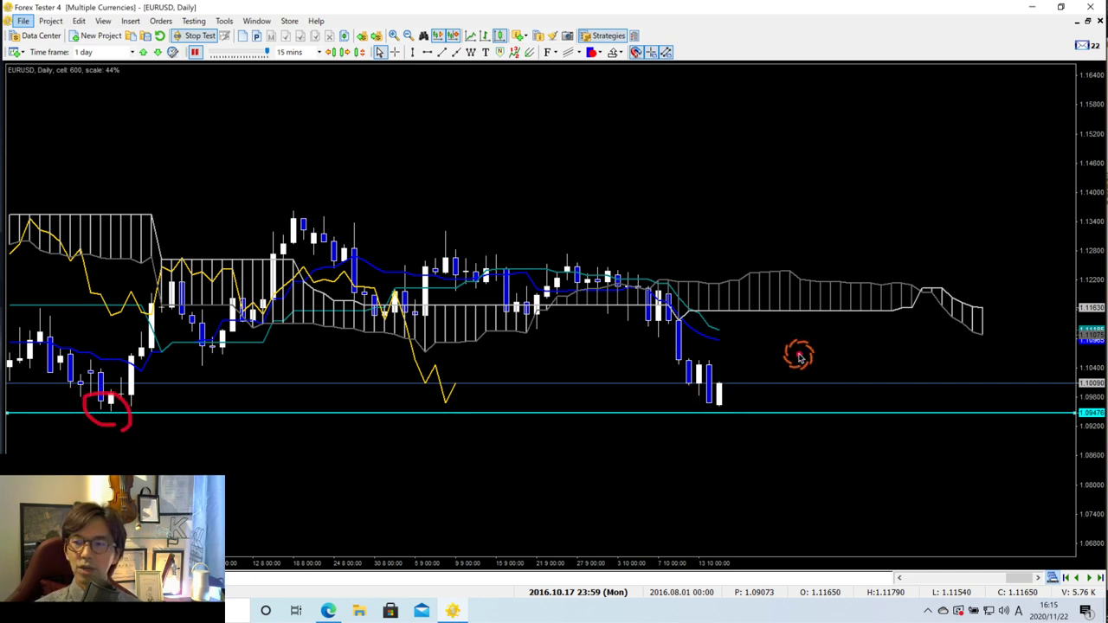
pyautogui.moveTo(710, 367)
pyautogui.mouseDown()
pyautogui.moveTo(734, 402)
pyautogui.moveTo(759, 368)
pyautogui.moveTo(770, 372)
pyautogui.mouseUp()
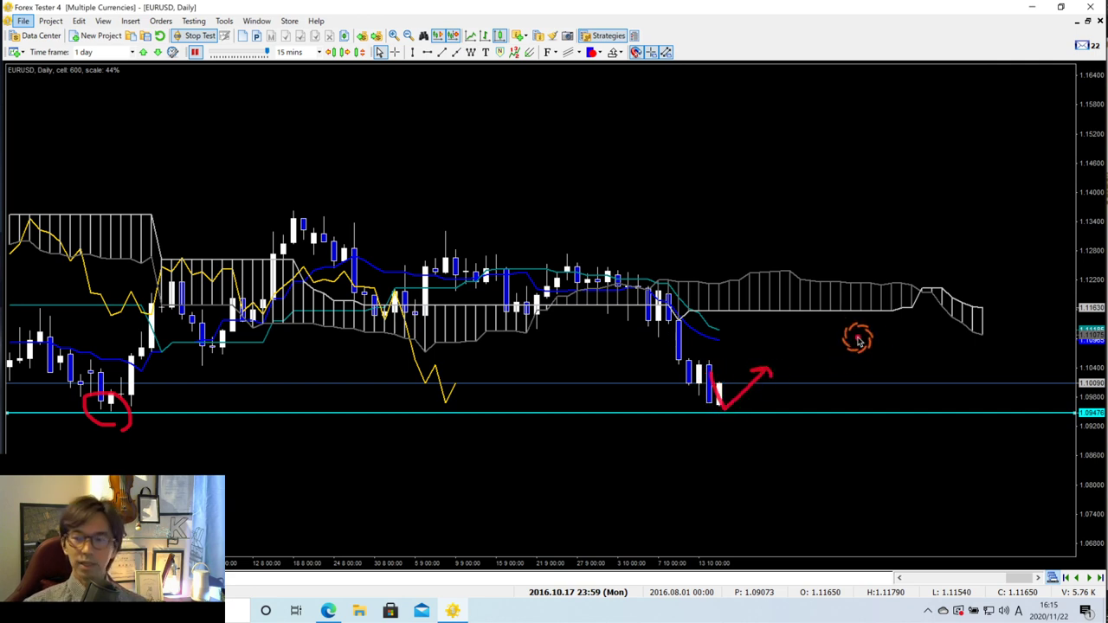
pyautogui.press('Escape')
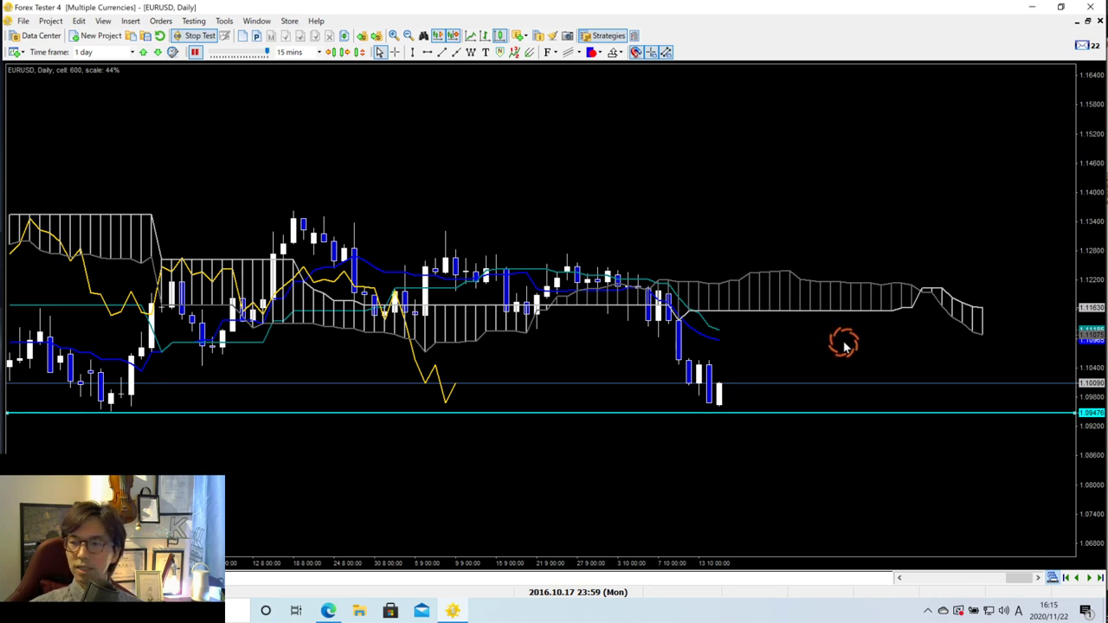
# Advance the test by one daily candle to 2016.10.18 and write a red B above and a red A below the future cloud's end
pyautogui.press('F5')
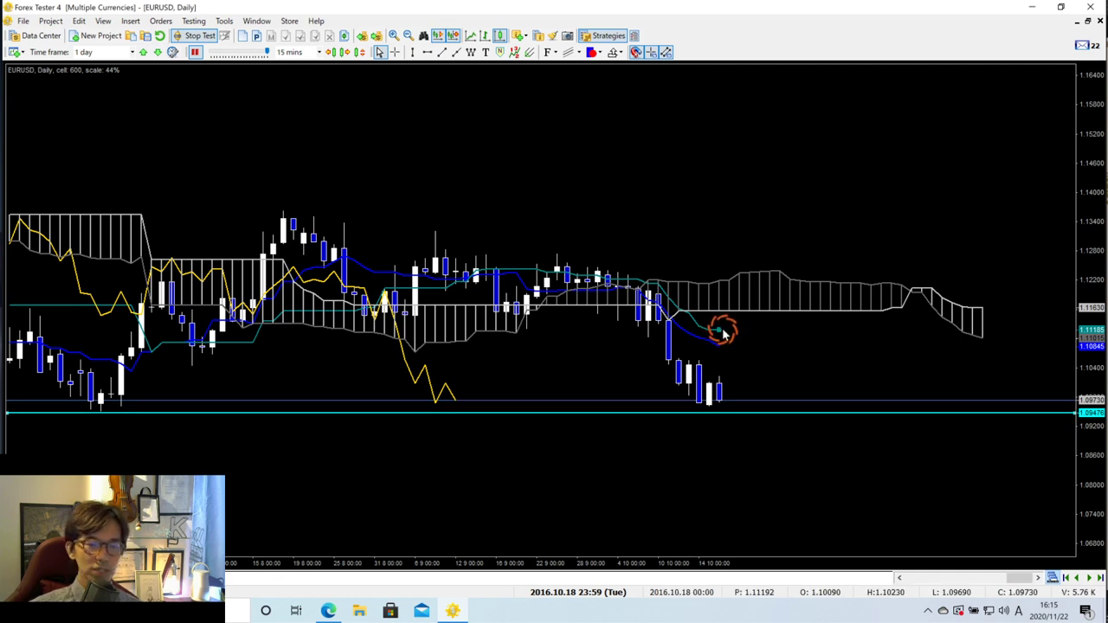
pyautogui.press('alt')
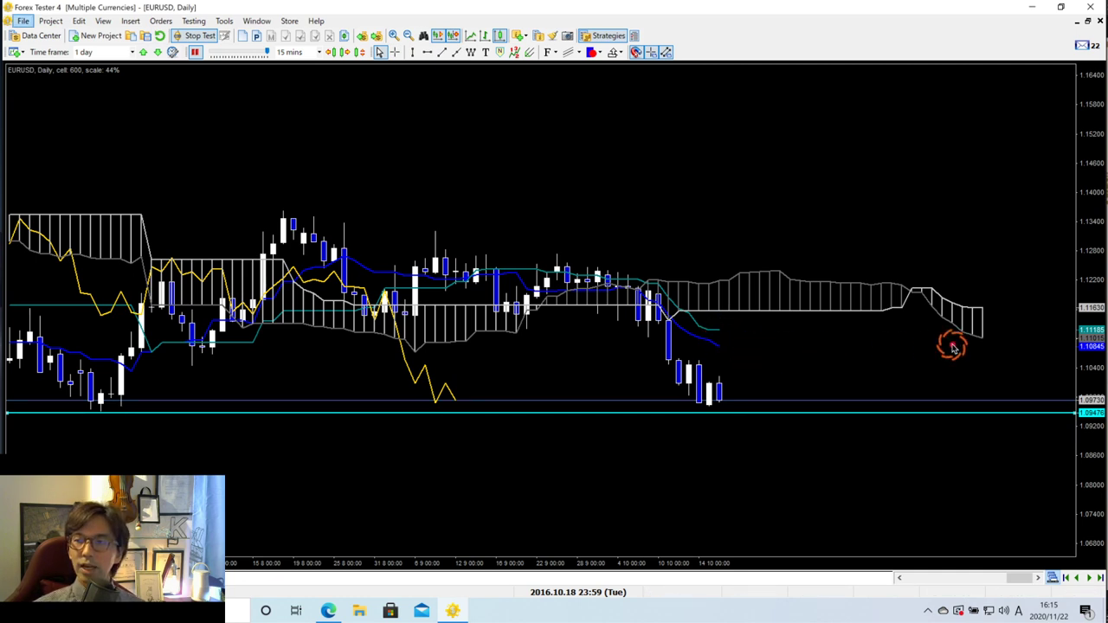
pyautogui.moveTo(983, 268)
pyautogui.mouseDown()
pyautogui.moveTo(983, 296)
pyautogui.moveTo(983, 263)
pyautogui.moveTo(1004, 270)
pyautogui.moveTo(986, 282)
pyautogui.moveTo(1004, 285)
pyautogui.moveTo(989, 312)
pyautogui.mouseUp()
pyautogui.moveTo(970, 391)
pyautogui.mouseDown()
pyautogui.moveTo(986, 368)
pyautogui.moveTo(1001, 395)
pyautogui.moveTo(984, 372)
pyautogui.mouseUp()
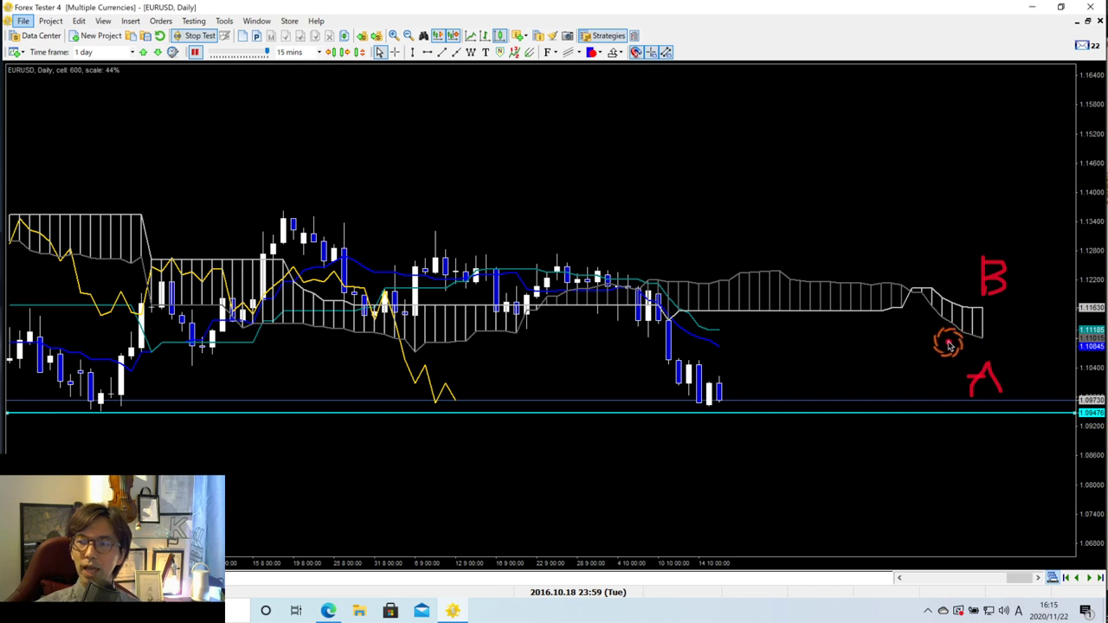
# Draw red direction arrows: falling beside A, flat beside B, and one flat and one falling near the teal line's end
pyautogui.moveTo(945, 341); pyautogui.dragTo(969, 350)
pyautogui.moveTo(943, 277)
pyautogui.mouseDown()
pyautogui.moveTo(957, 271)
pyautogui.moveTo(955, 285)
pyautogui.mouseUp()
pyautogui.moveTo(707, 310); pyautogui.dragTo(731, 309)
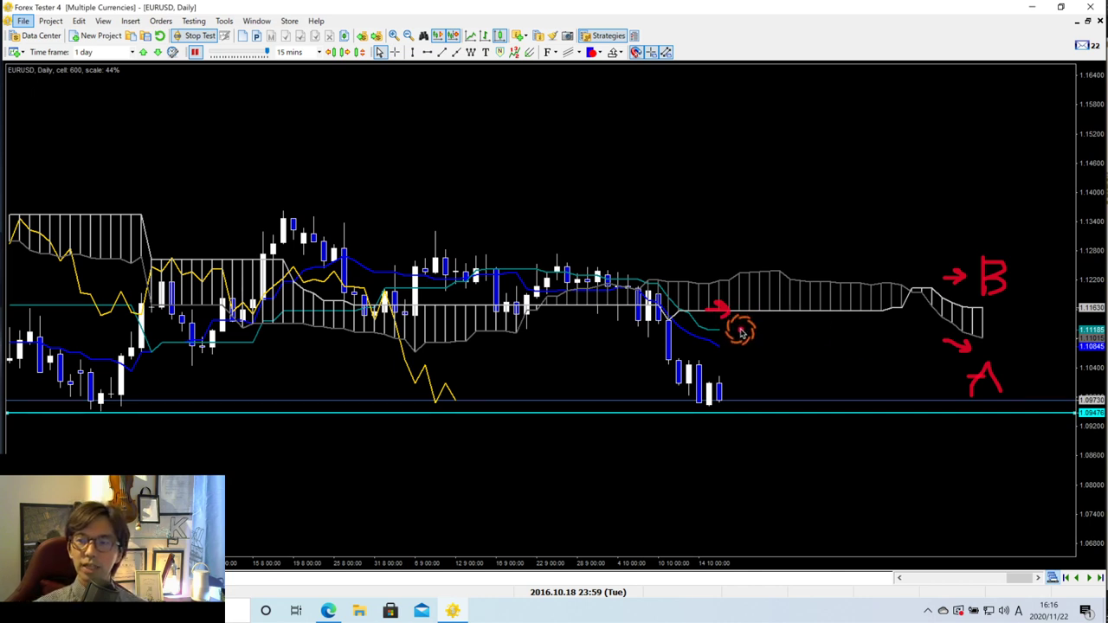
pyautogui.moveTo(731, 329); pyautogui.dragTo(753, 351)
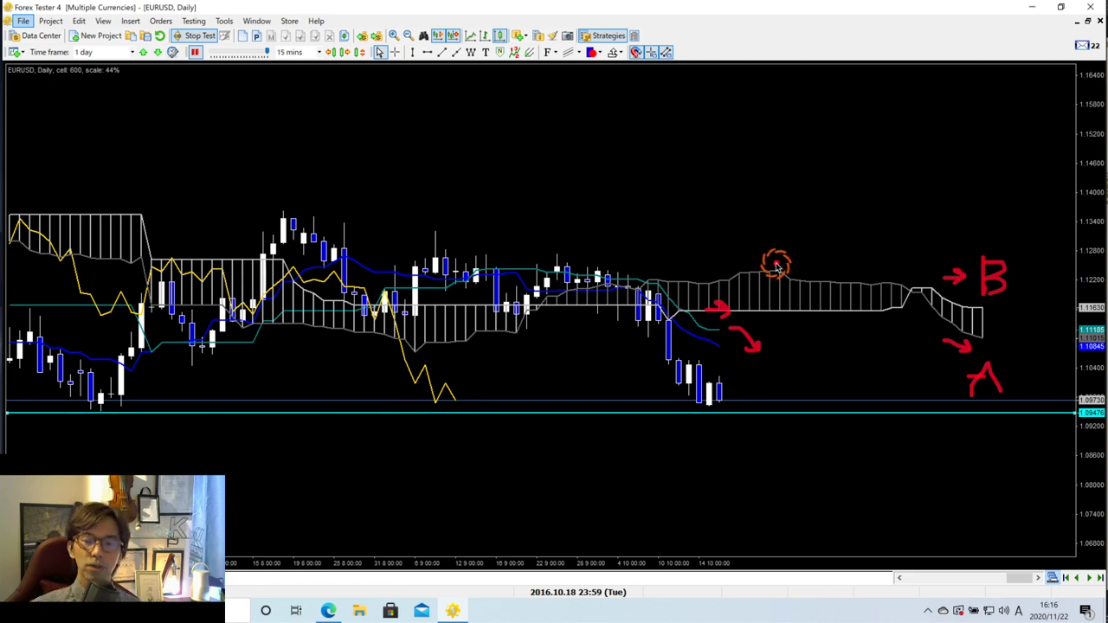
# Clear the annotations, advance the test by one daily candle to 2016.10.19, and circle the ends of the teal and blue lines
pyautogui.press('Escape')
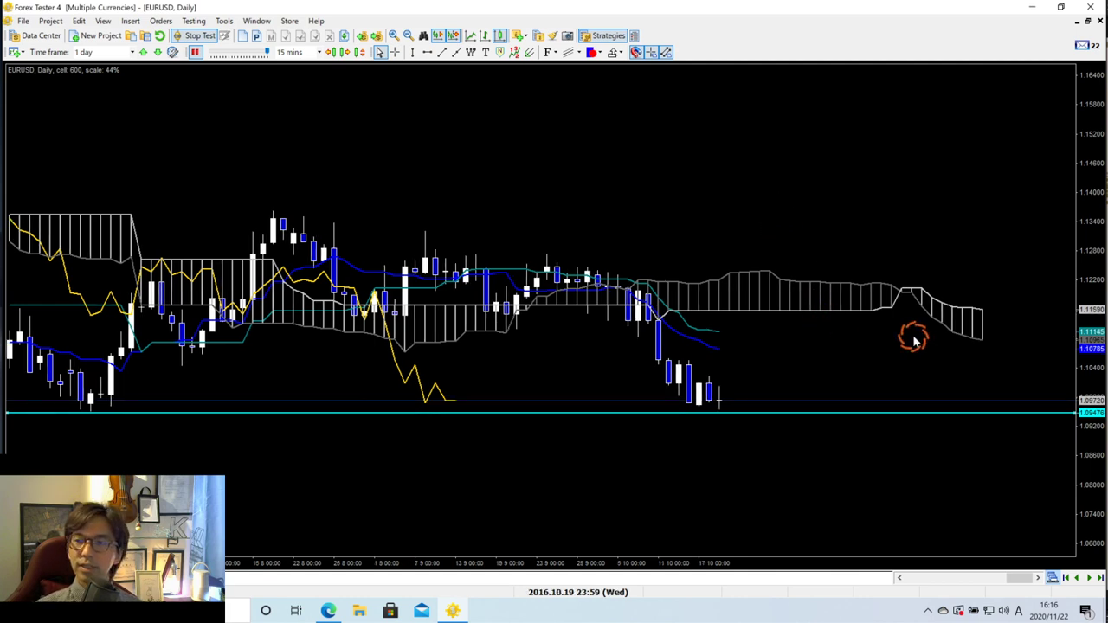
pyautogui.press('alt')
pyautogui.moveTo(717, 346)
pyautogui.mouseDown()
pyautogui.moveTo(719, 318)
pyautogui.moveTo(730, 349)
pyautogui.mouseUp()
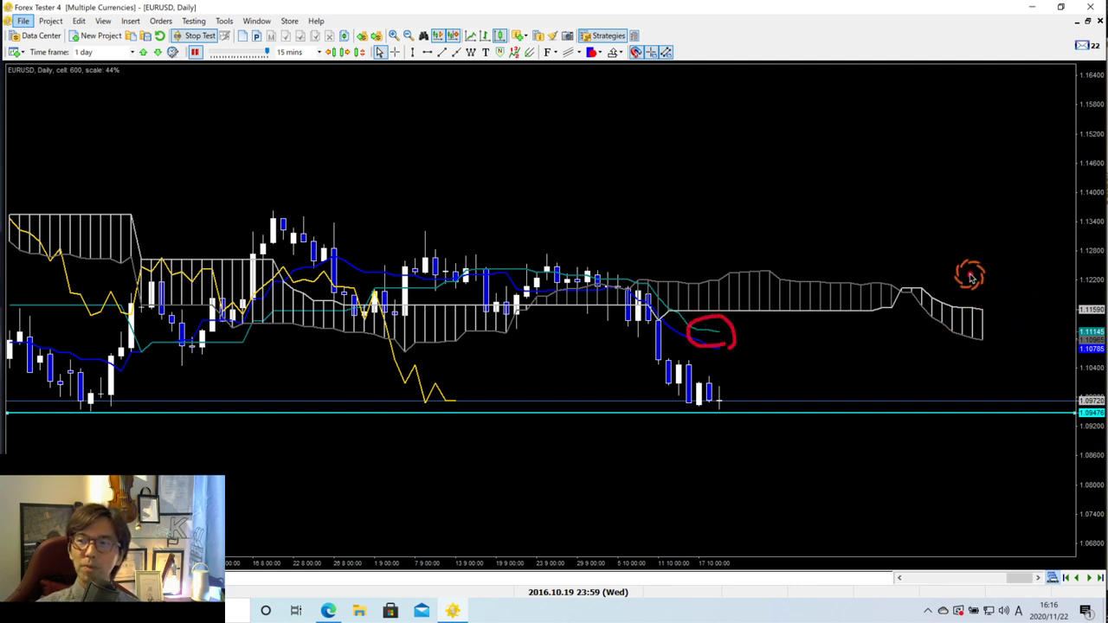
# Draw red falling arrows above and below the future cloud's end, and one from the latest candle down through the horizontal line
pyautogui.moveTo(959, 266); pyautogui.dragTo(1004, 292)
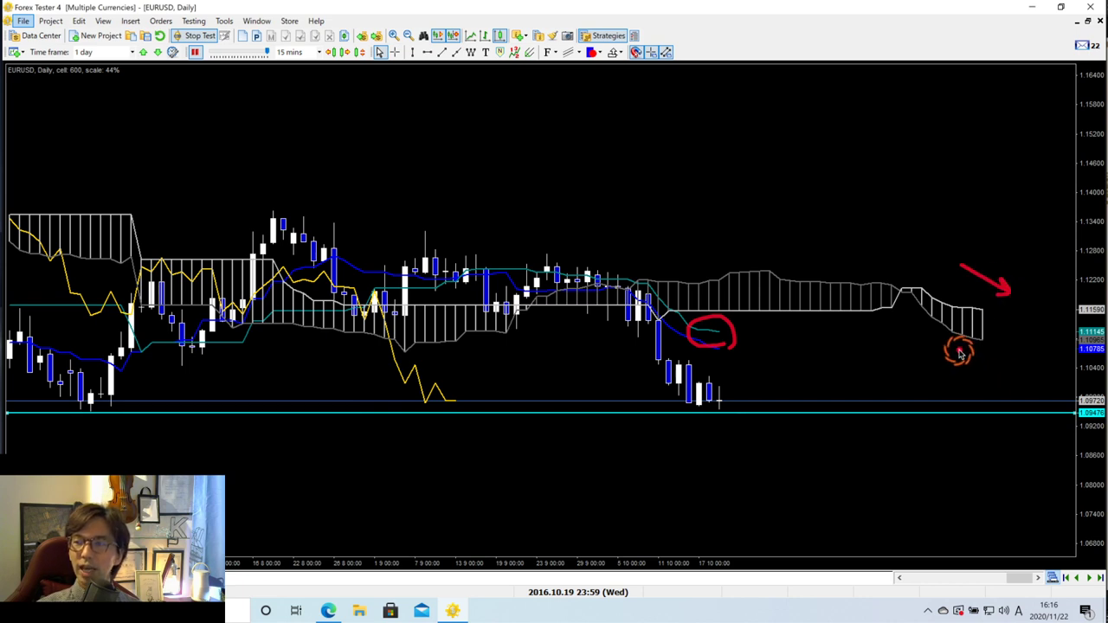
pyautogui.moveTo(958, 350)
pyautogui.mouseDown()
pyautogui.moveTo(986, 359)
pyautogui.moveTo(980, 368)
pyautogui.mouseUp()
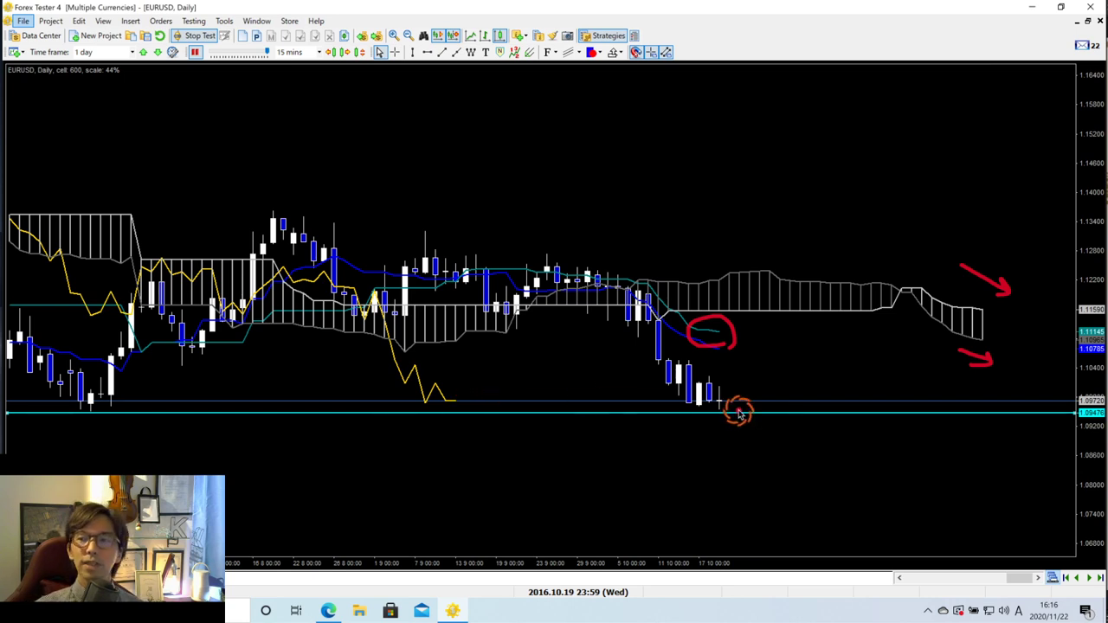
pyautogui.moveTo(710, 390); pyautogui.dragTo(760, 441)
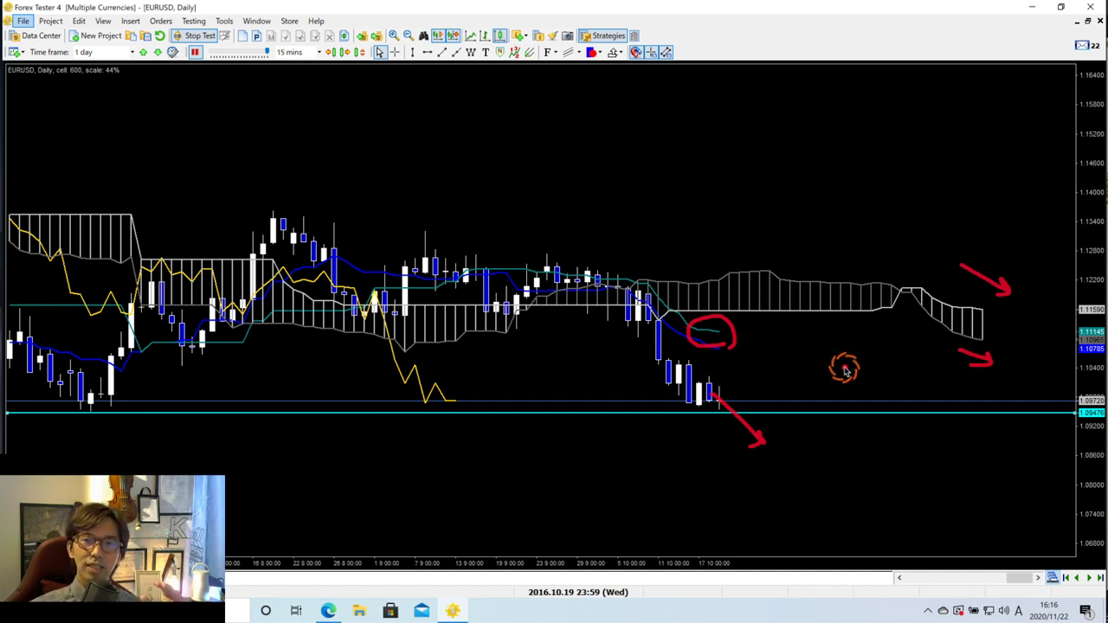
# Clear the daily chart's annotations and switch to the EURUSD H1 chart in full size
pyautogui.press('Escape')
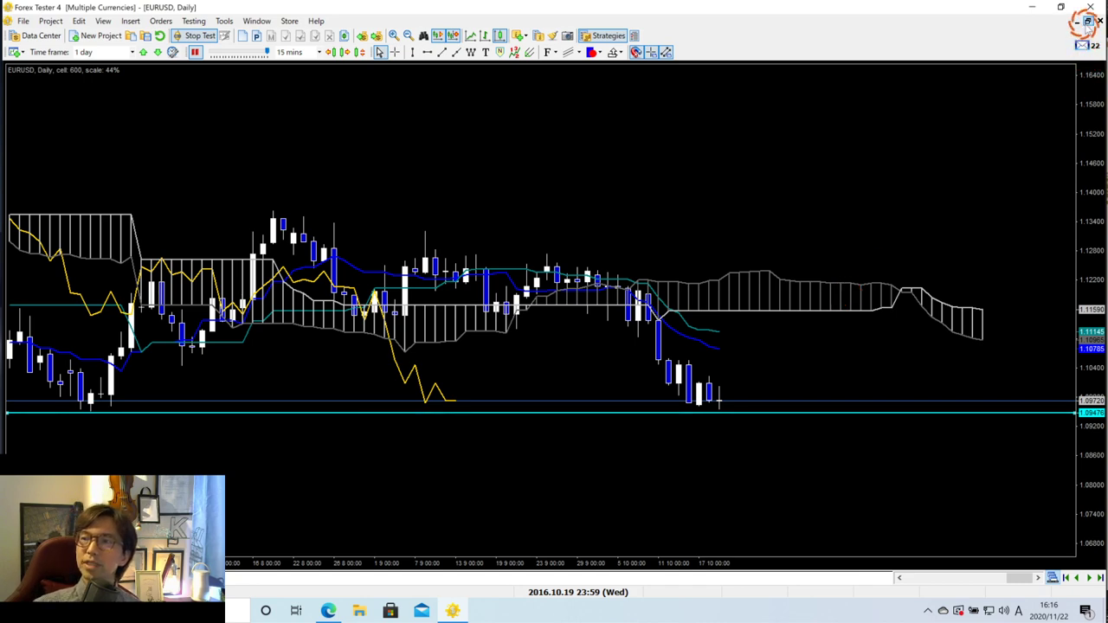
pyautogui.click(1088, 19)
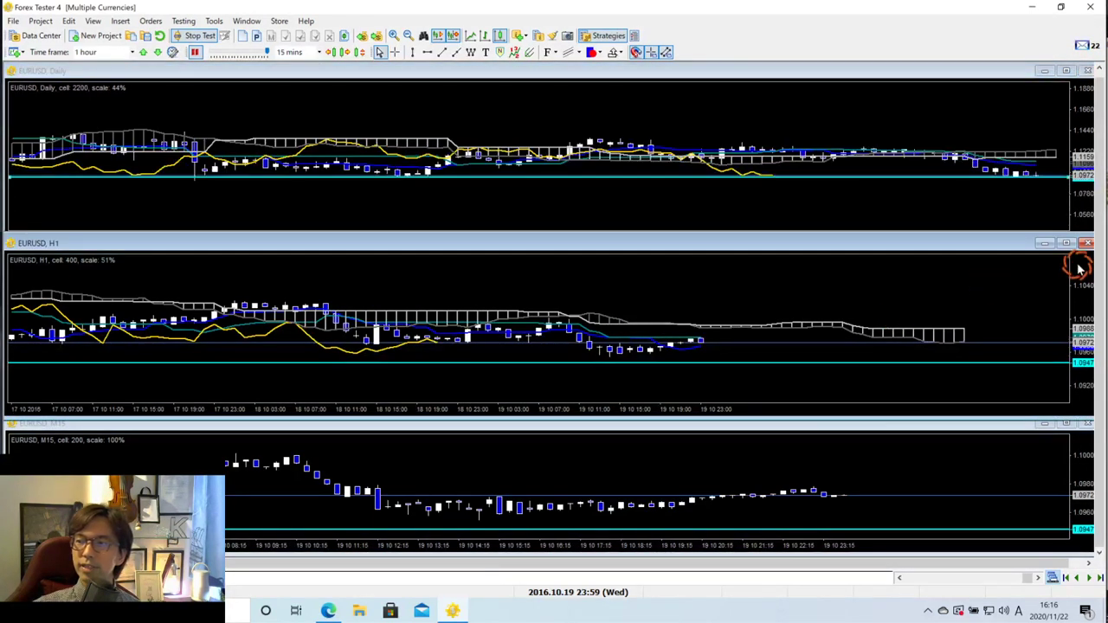
pyautogui.click(1065, 246)
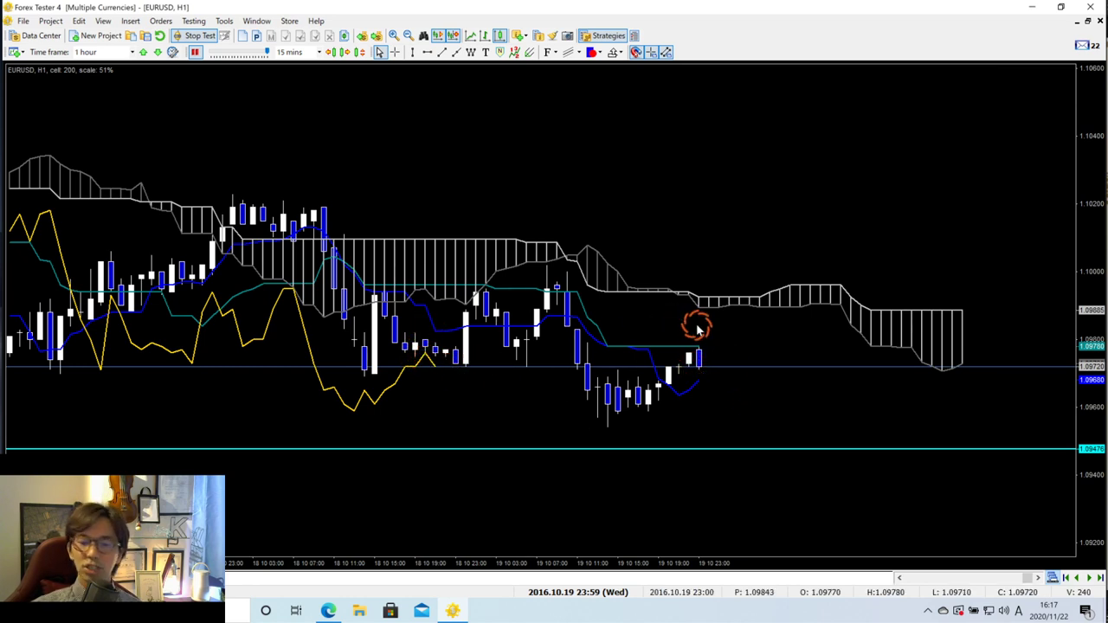
# Draw a flat red arrow above the H1 future cloud's end and write a red B over it
pyautogui.press('alt')
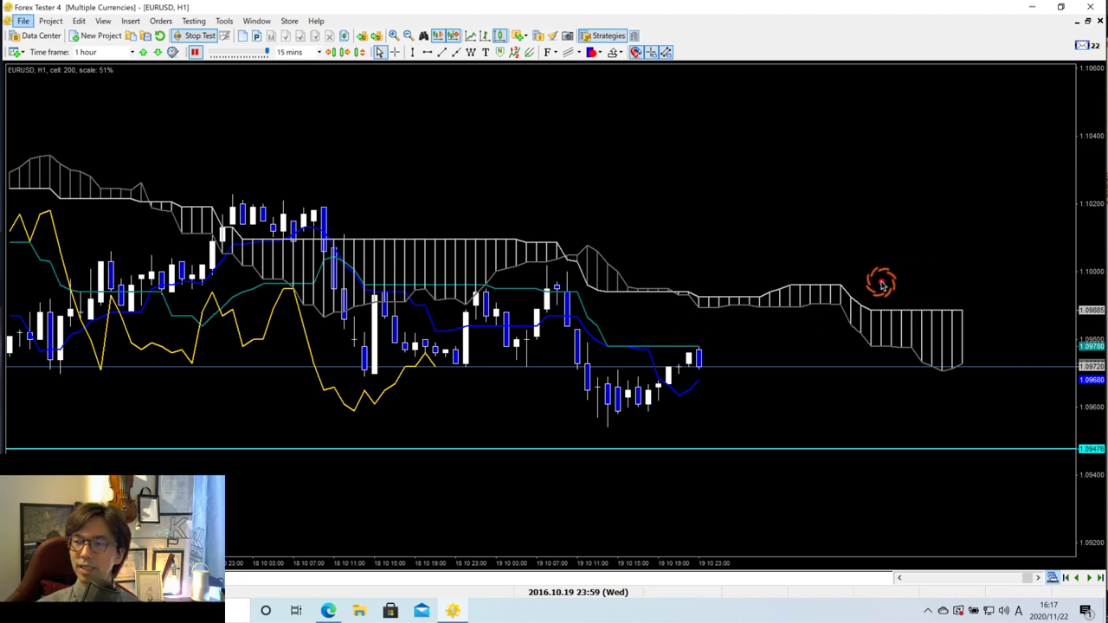
pyautogui.moveTo(880, 283)
pyautogui.mouseDown()
pyautogui.moveTo(968, 272)
pyautogui.moveTo(978, 289)
pyautogui.mouseUp()
pyautogui.moveTo(905, 213); pyautogui.dragTo(906, 257)
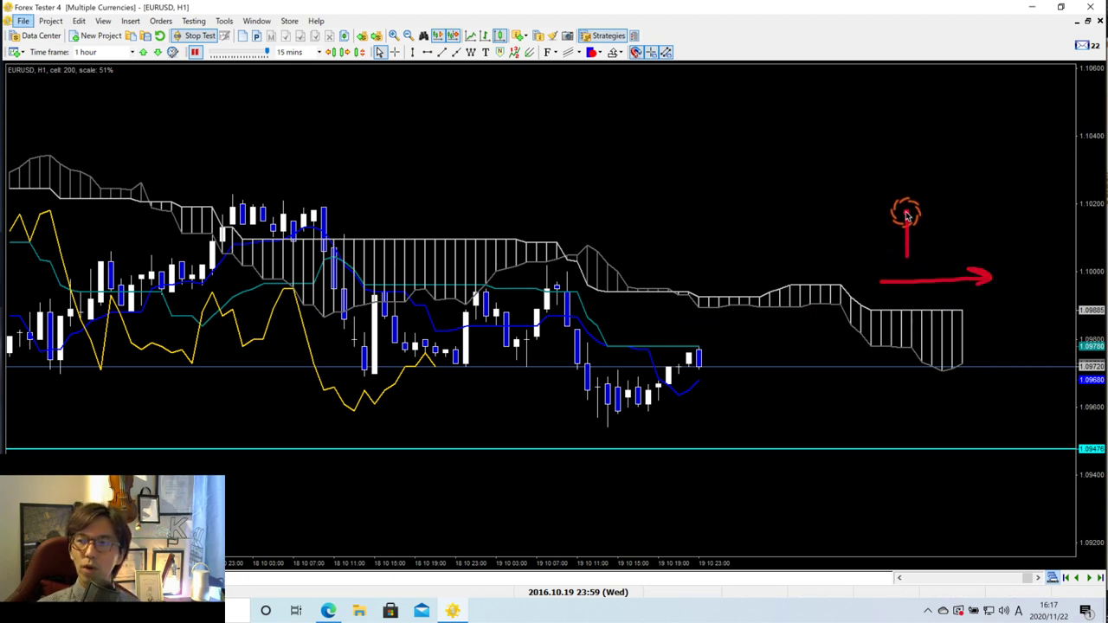
pyautogui.moveTo(905, 212)
pyautogui.mouseDown()
pyautogui.moveTo(934, 219)
pyautogui.moveTo(909, 249)
pyautogui.mouseUp()
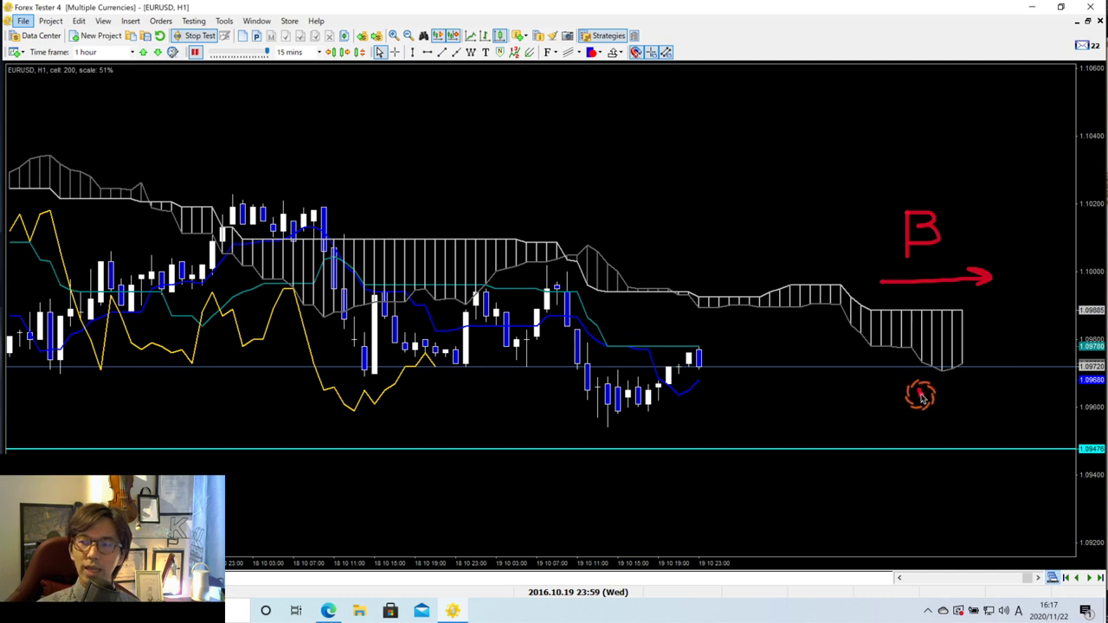
# Draw an upturning arrow labelled A below the future cloud, add falling arrows beside A and B, and mark the latest candle
pyautogui.moveTo(919, 392)
pyautogui.mouseDown()
pyautogui.moveTo(987, 388)
pyautogui.moveTo(987, 376)
pyautogui.moveTo(1019, 370)
pyautogui.moveTo(1032, 398)
pyautogui.moveTo(1032, 382)
pyautogui.mouseUp()
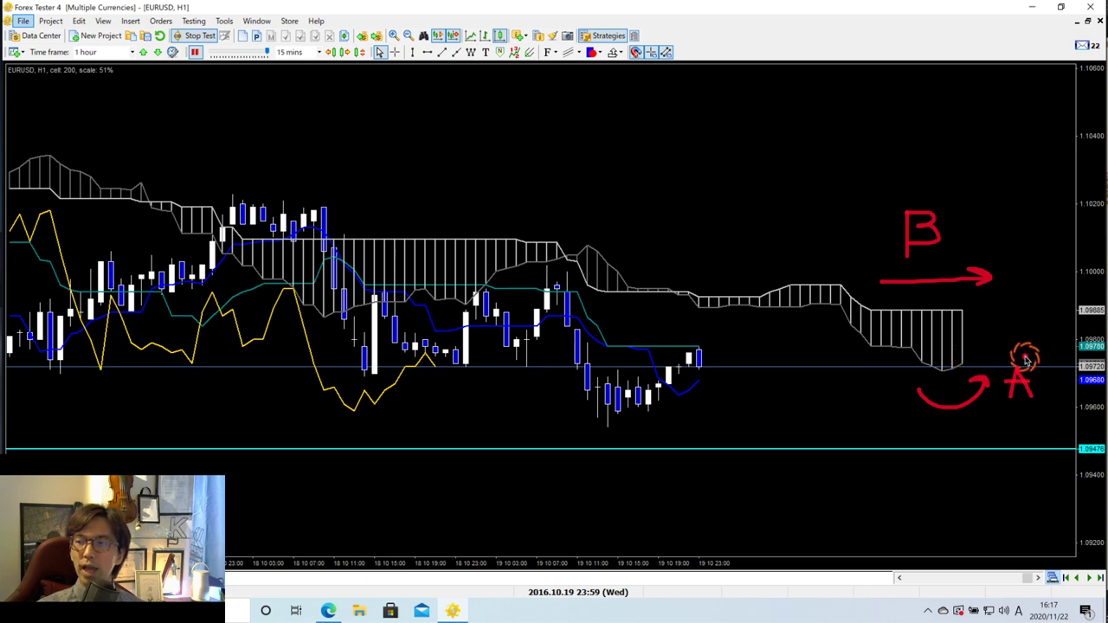
pyautogui.moveTo(1025, 360); pyautogui.dragTo(1058, 403)
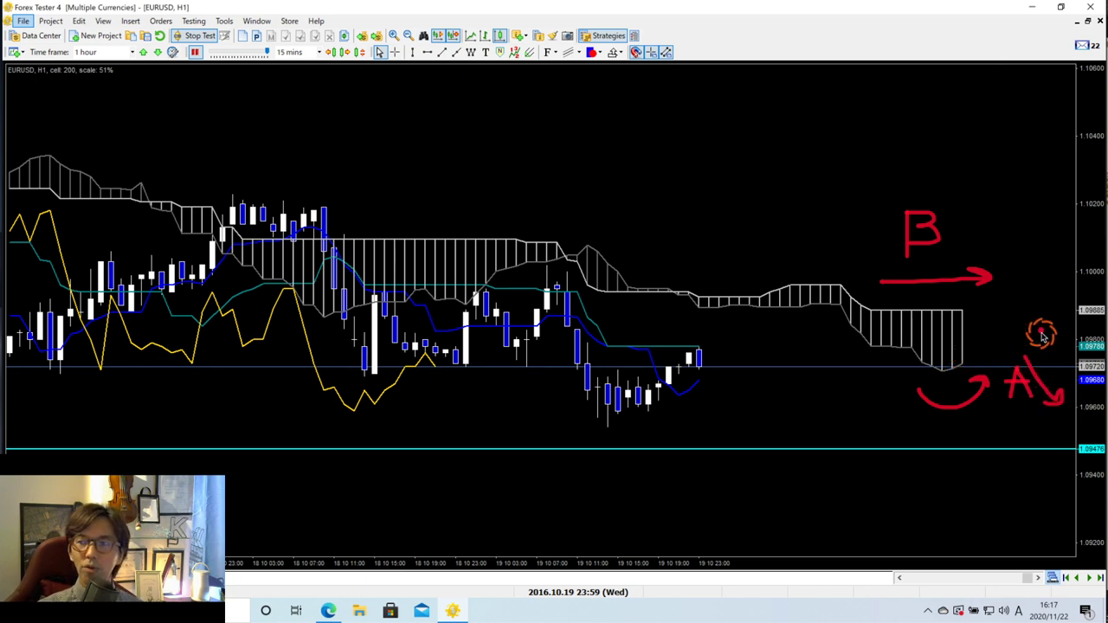
pyautogui.moveTo(1019, 277)
pyautogui.mouseDown()
pyautogui.moveTo(1041, 292)
pyautogui.moveTo(1030, 304)
pyautogui.mouseUp()
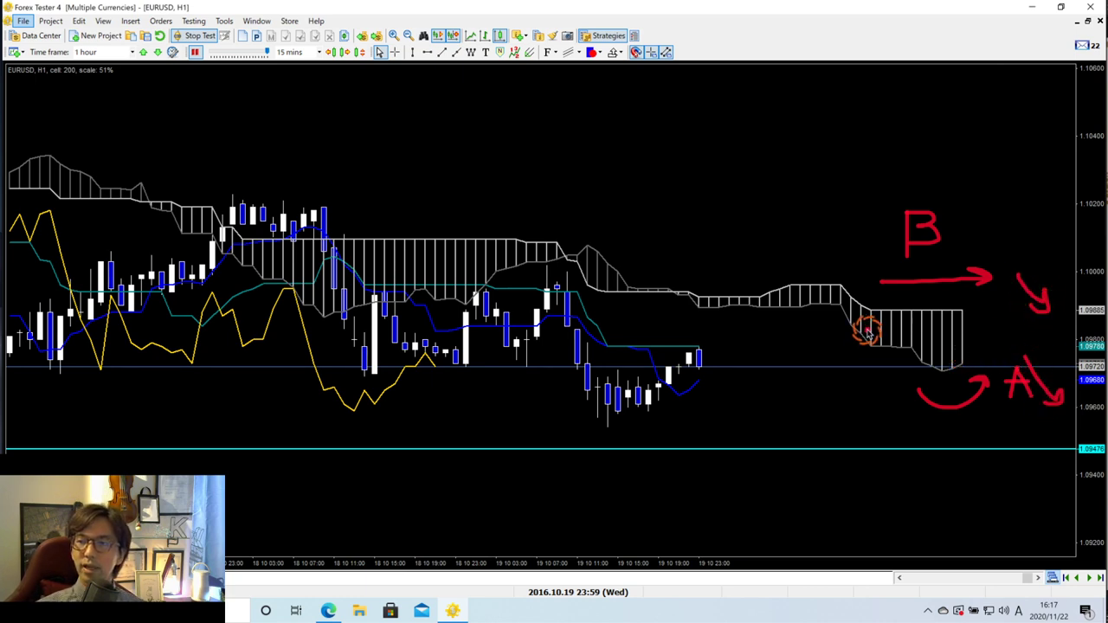
pyautogui.moveTo(697, 352); pyautogui.dragTo(737, 384)
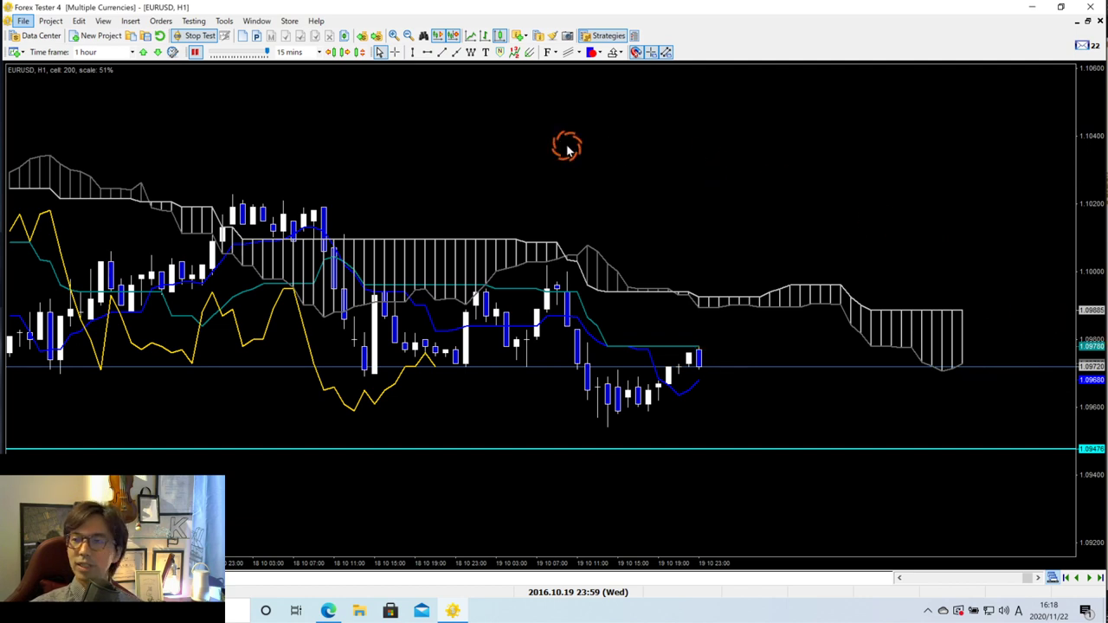
# Advance the test to 2016.10.20 06:59 with the annotations cleared, and draw falling arrows above and below the future cloud's end
pyautogui.press('Escape')
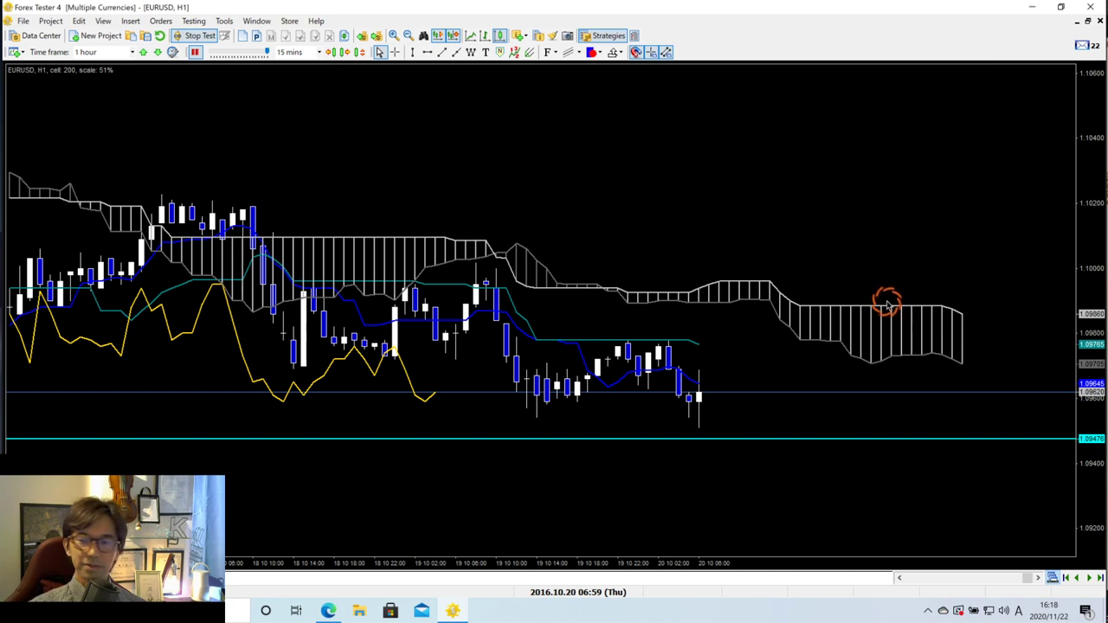
pyautogui.moveTo(944, 280)
pyautogui.mouseDown()
pyautogui.moveTo(1007, 299)
pyautogui.moveTo(997, 310)
pyautogui.mouseUp()
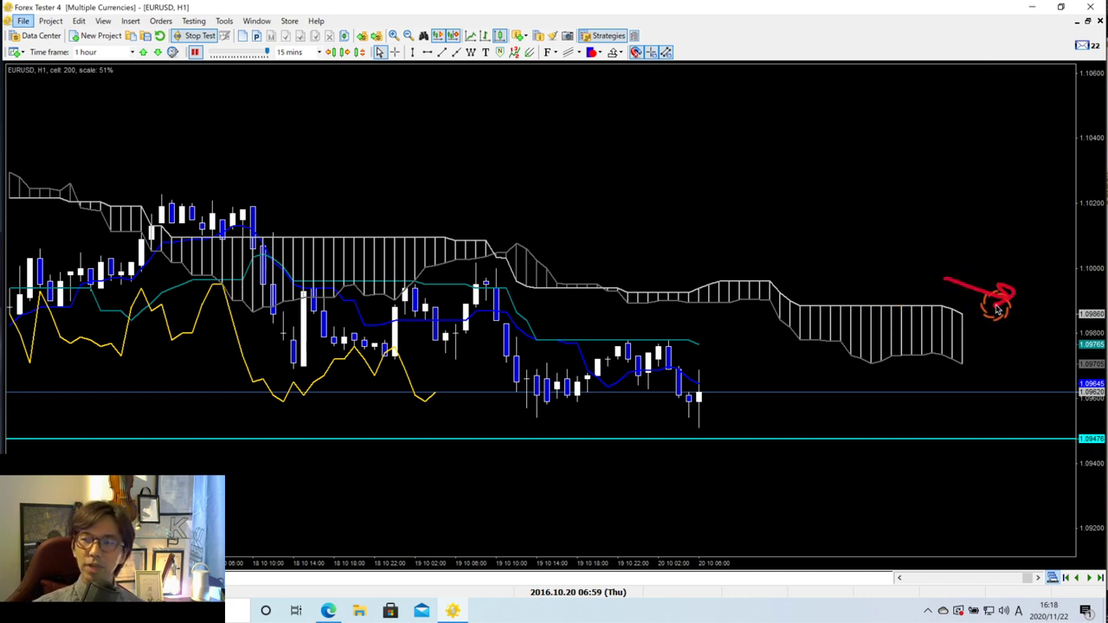
pyautogui.moveTo(942, 366)
pyautogui.mouseDown()
pyautogui.moveTo(975, 393)
pyautogui.moveTo(966, 402)
pyautogui.mouseUp()
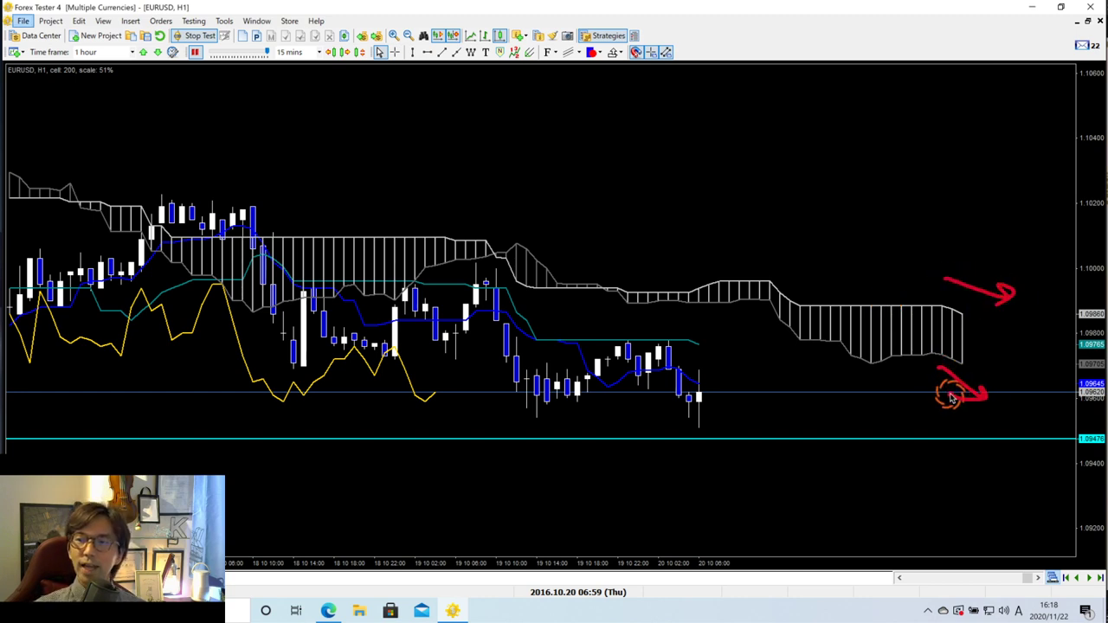
# Circle the teal line's end and the yellow line's end, and draw a falling arrow from the latest candle through the horizontal line
pyautogui.moveTo(675, 364)
pyautogui.mouseDown()
pyautogui.moveTo(674, 331)
pyautogui.moveTo(717, 377)
pyautogui.mouseUp()
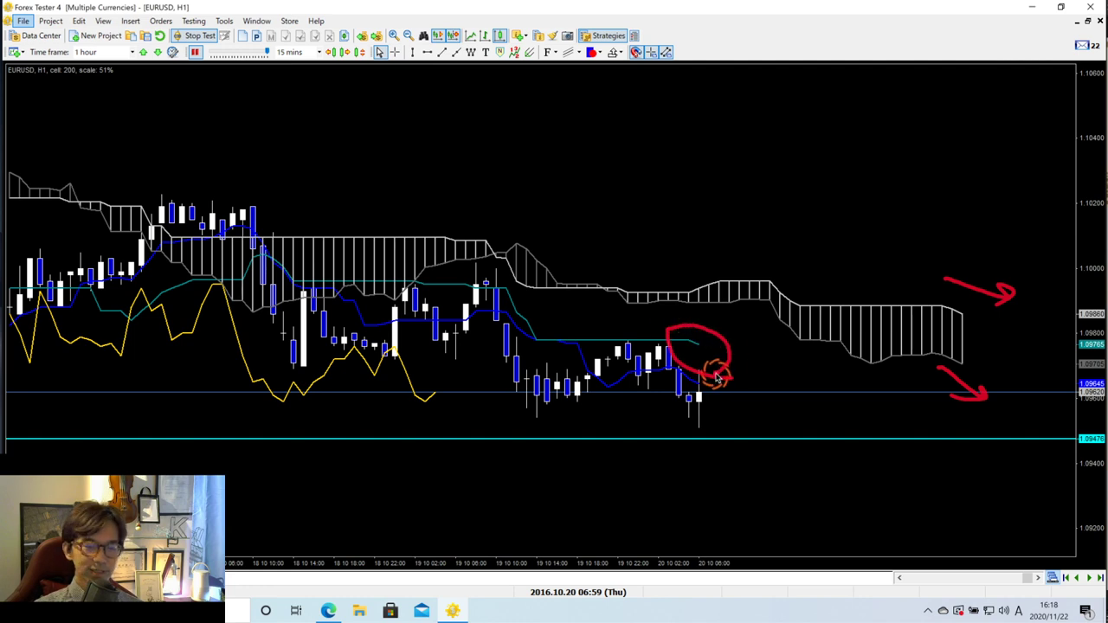
pyautogui.moveTo(436, 413)
pyautogui.mouseDown()
pyautogui.moveTo(381, 387)
pyautogui.moveTo(450, 363)
pyautogui.moveTo(455, 409)
pyautogui.moveTo(420, 409)
pyautogui.mouseUp()
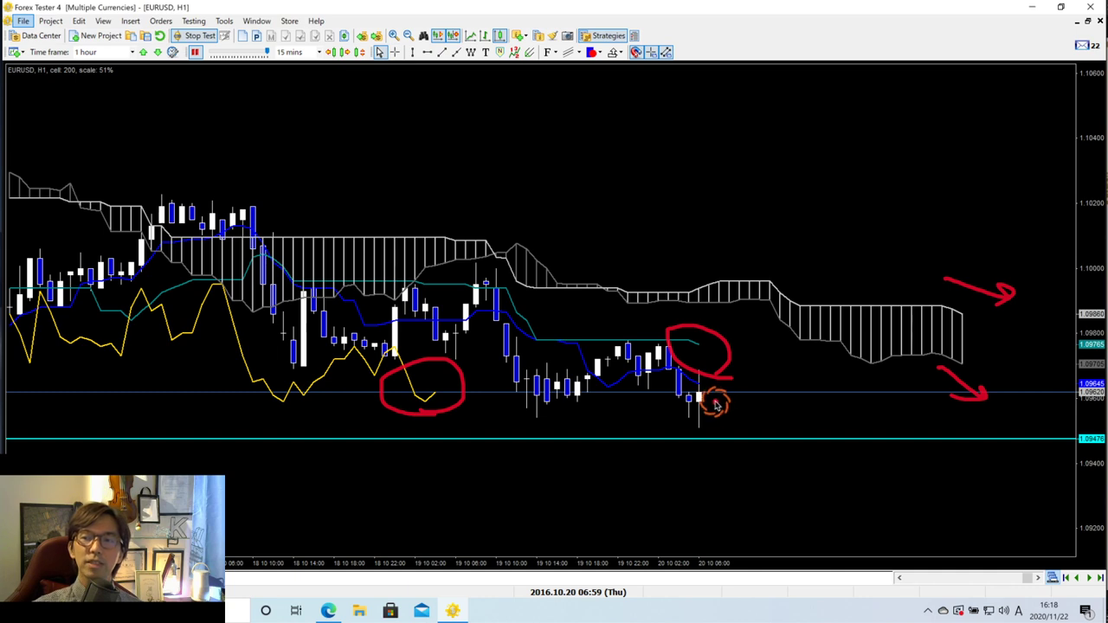
pyautogui.moveTo(709, 398)
pyautogui.mouseDown()
pyautogui.moveTo(795, 479)
pyautogui.moveTo(779, 486)
pyautogui.mouseUp()
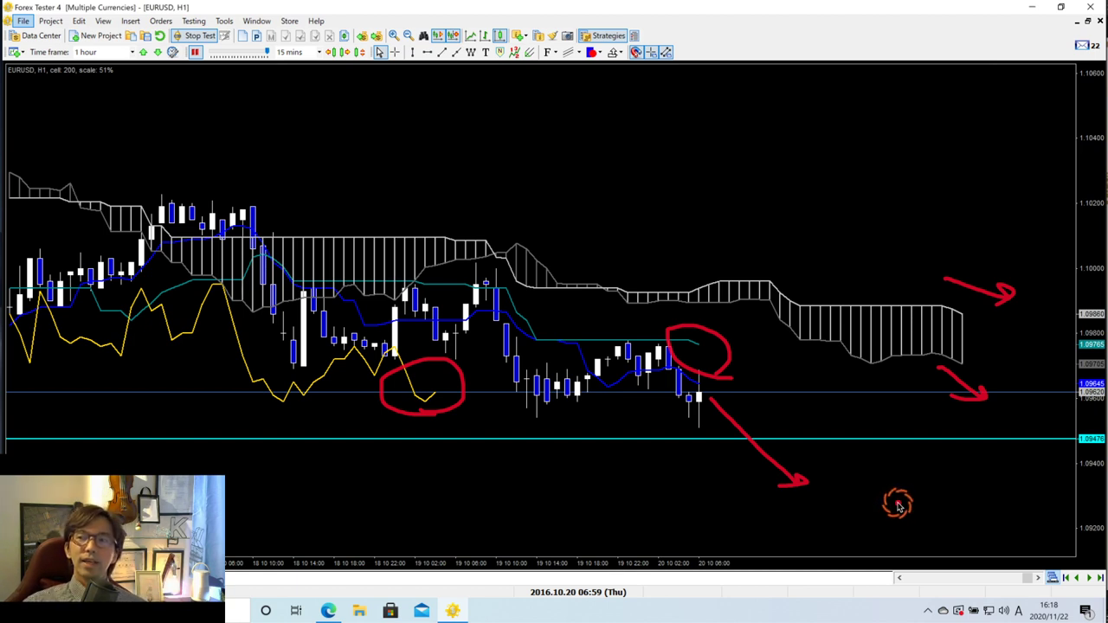
# Clear the H1 annotations and switch to the EURUSD M15 chart in full size
pyautogui.press('Escape')
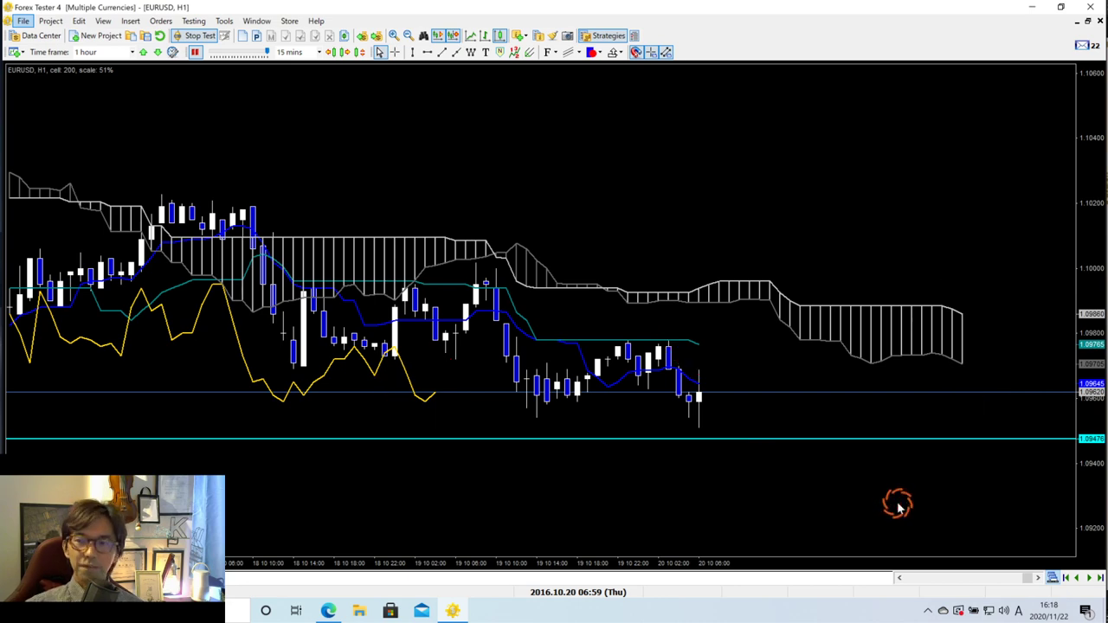
pyautogui.click(1088, 21)
pyautogui.click(1001, 448)
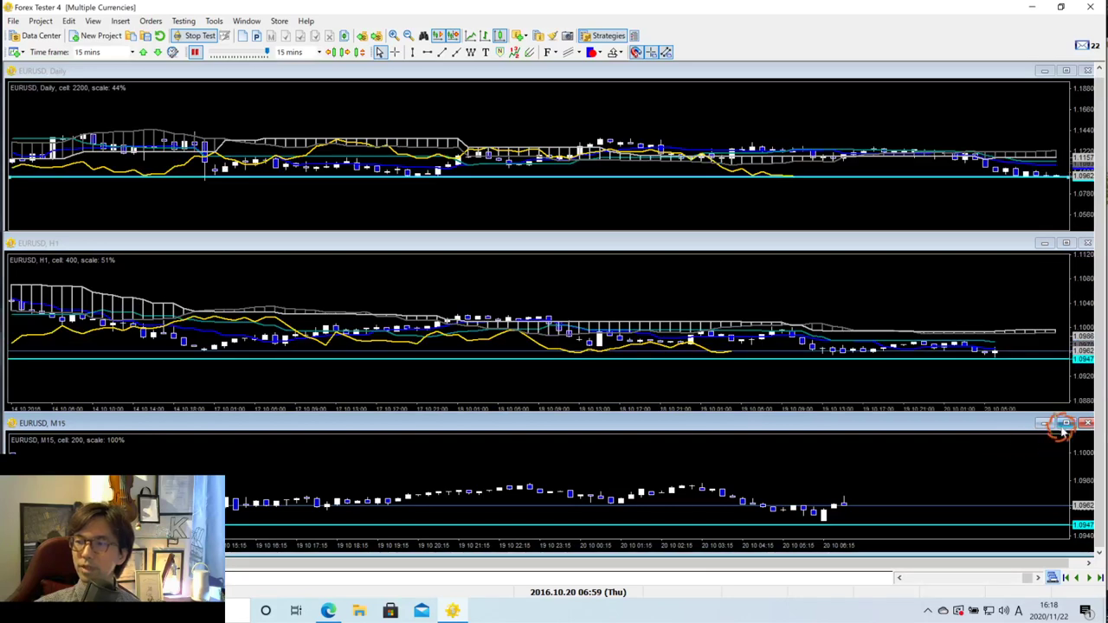
pyautogui.click(1065, 424)
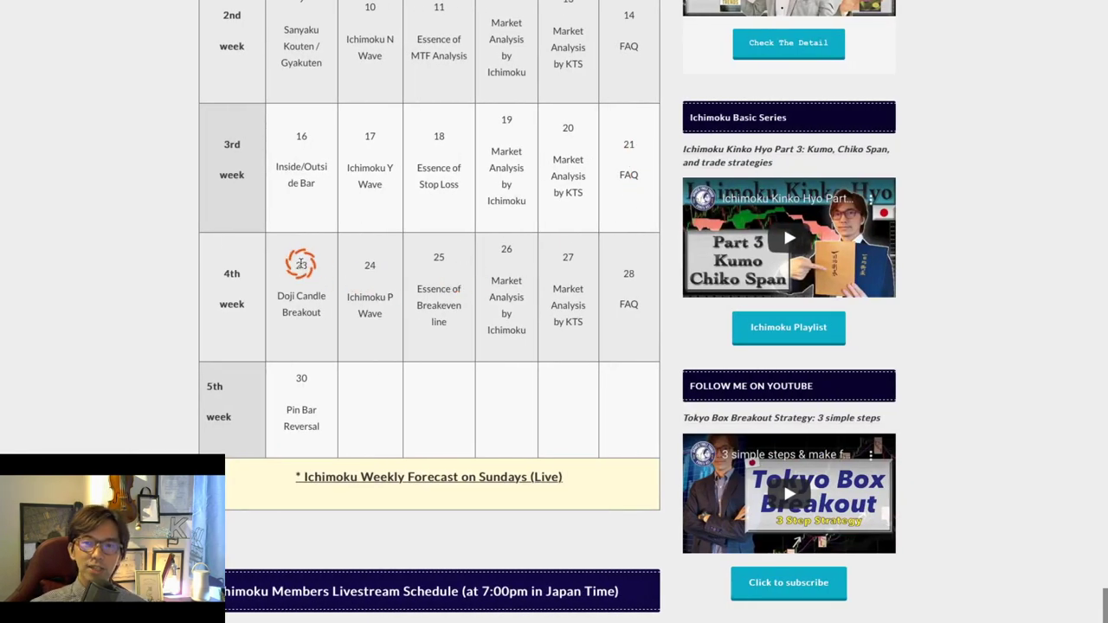
# Highlight the fourth-week Doji Candle Breakout entry for the 23rd in the web page's schedule, and return to Forex Tester
pyautogui.moveTo(298, 260); pyautogui.dragTo(331, 313)
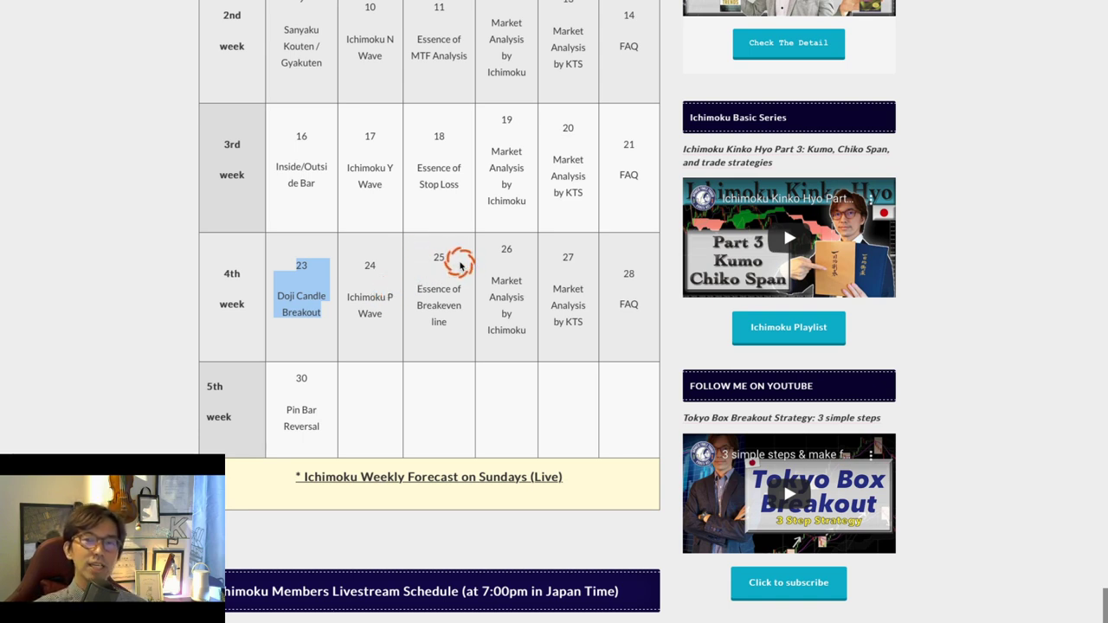
pyautogui.hotkey('alt', 'Tab')
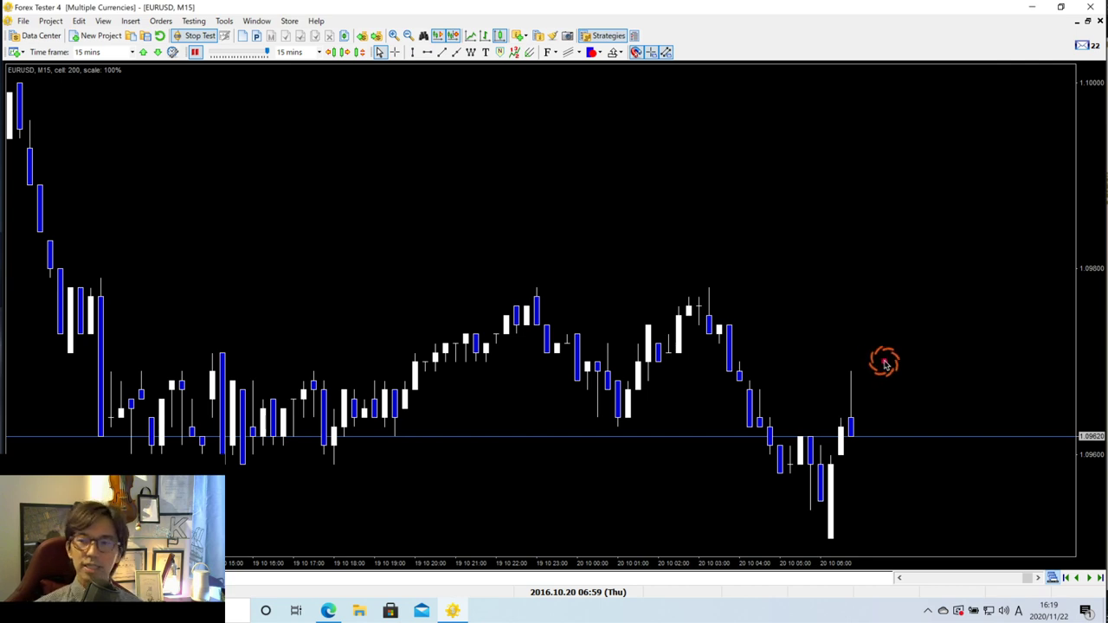
# Draw two long, parallel, falling red arrows above the M15 candles
pyautogui.press('alt')
pyautogui.moveTo(628, 46); pyautogui.dragTo(980, 232)
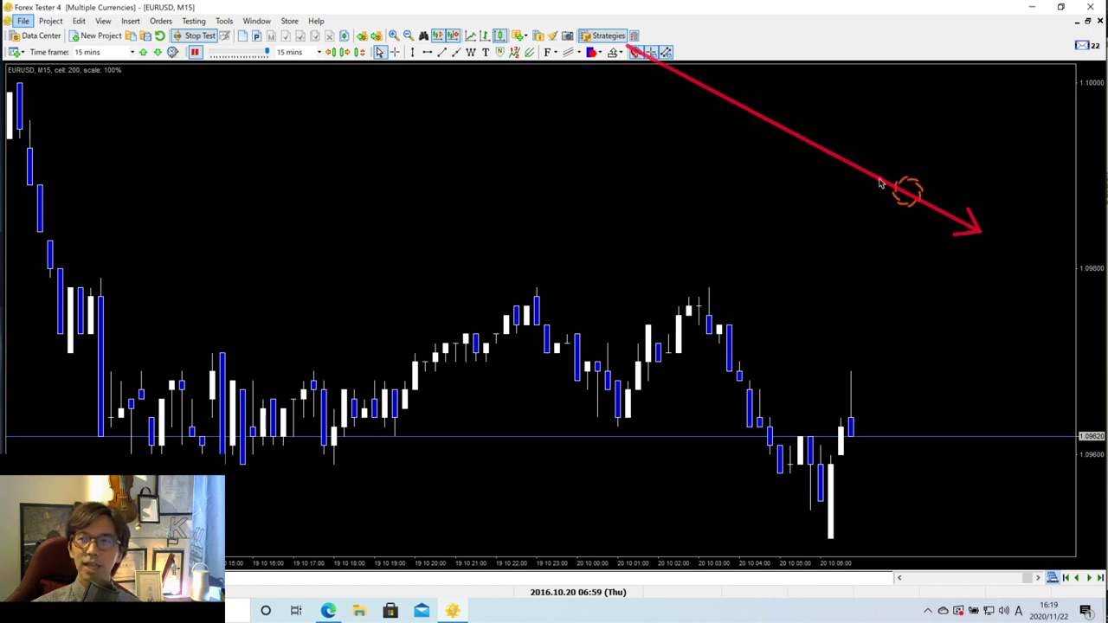
pyautogui.moveTo(571, 77)
pyautogui.mouseDown()
pyautogui.moveTo(777, 161)
pyautogui.moveTo(876, 234)
pyautogui.mouseUp()
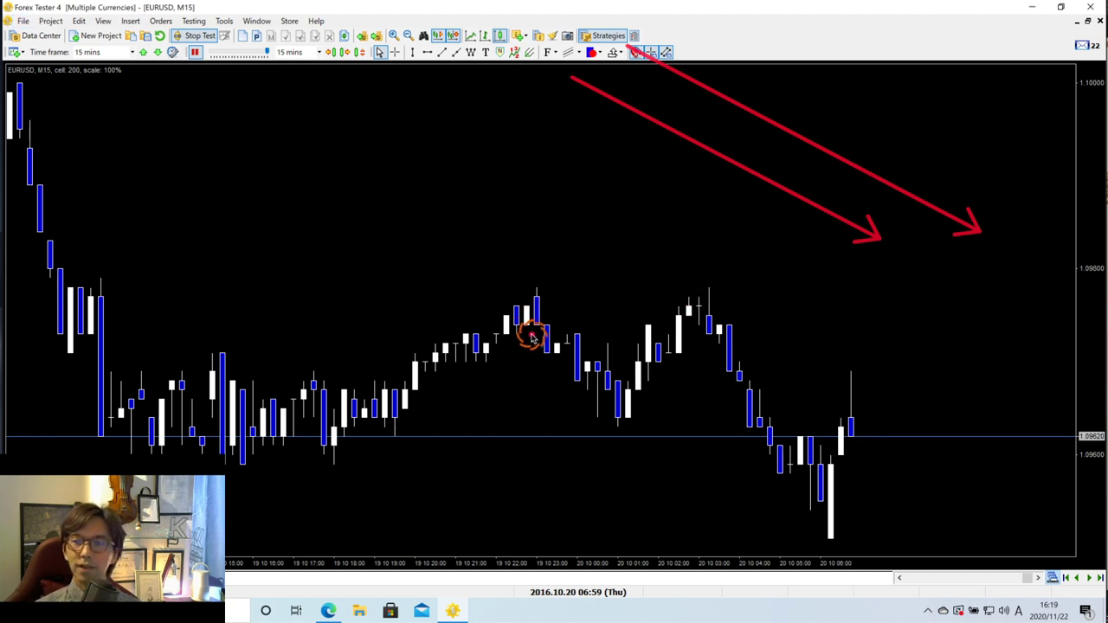
# Circle the two recent M15 highs and sketch a rise from the latest low to a circled third high with a line marked S
pyautogui.moveTo(531, 334)
pyautogui.mouseDown()
pyautogui.moveTo(513, 282)
pyautogui.moveTo(563, 295)
pyautogui.moveTo(535, 329)
pyautogui.mouseUp()
pyautogui.moveTo(702, 341)
pyautogui.mouseDown()
pyautogui.moveTo(661, 290)
pyautogui.moveTo(723, 292)
pyautogui.moveTo(720, 322)
pyautogui.mouseUp()
pyautogui.moveTo(817, 485)
pyautogui.mouseDown()
pyautogui.moveTo(936, 352)
pyautogui.moveTo(915, 369)
pyautogui.moveTo(914, 327)
pyautogui.moveTo(980, 321)
pyautogui.moveTo(961, 375)
pyautogui.moveTo(1051, 383)
pyautogui.mouseUp()
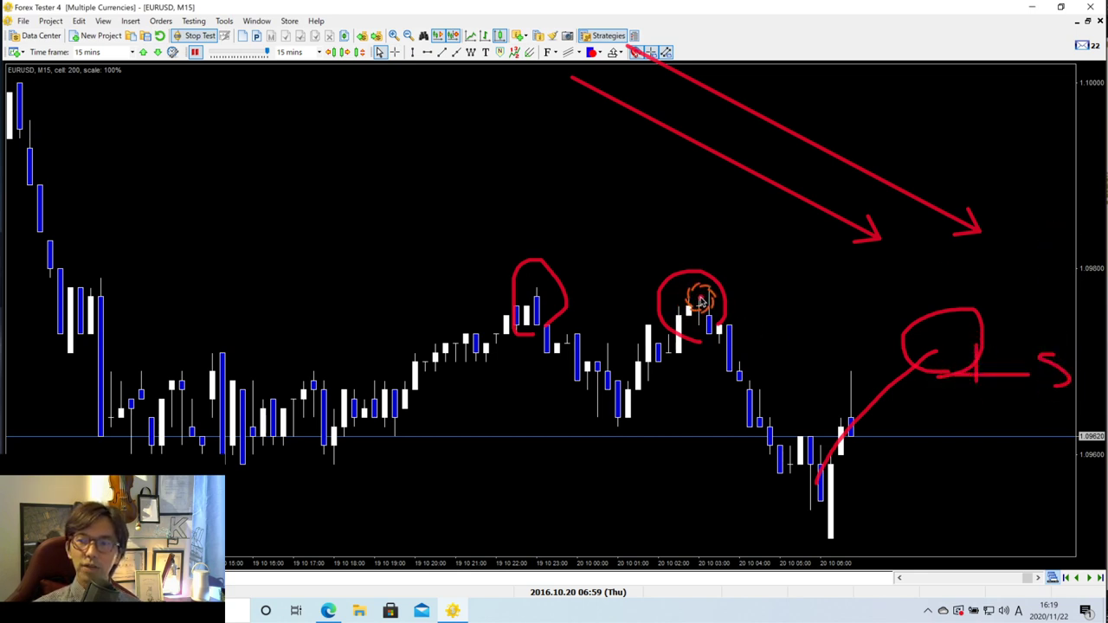
# Clear the annotations and draw a red arrow pointing down at the doji candle at the second high
pyautogui.press('e')
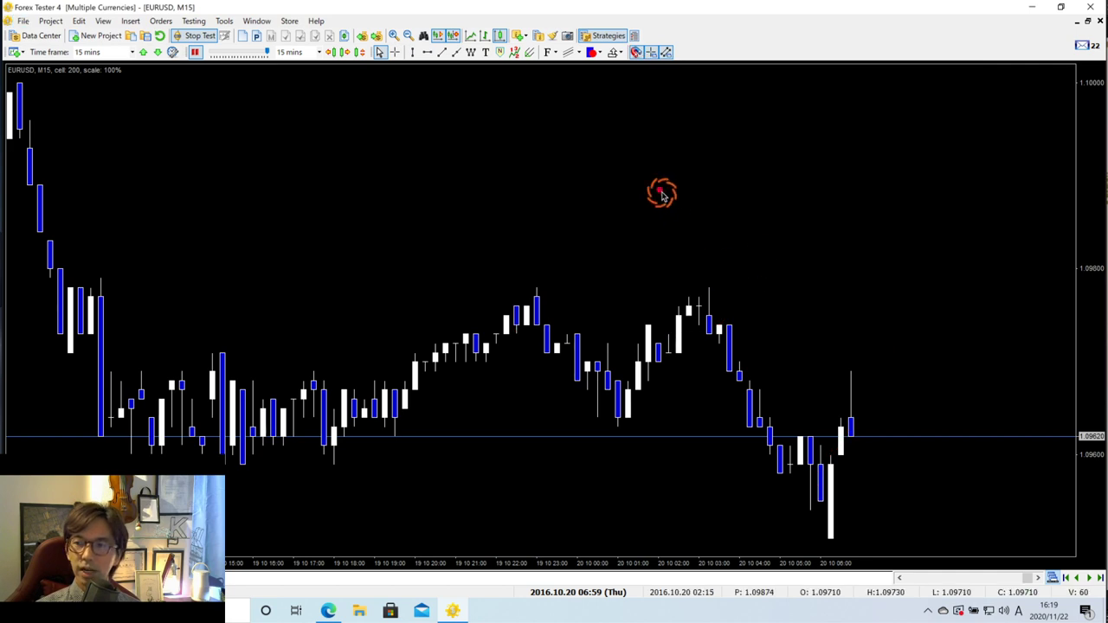
pyautogui.moveTo(627, 154); pyautogui.dragTo(693, 291)
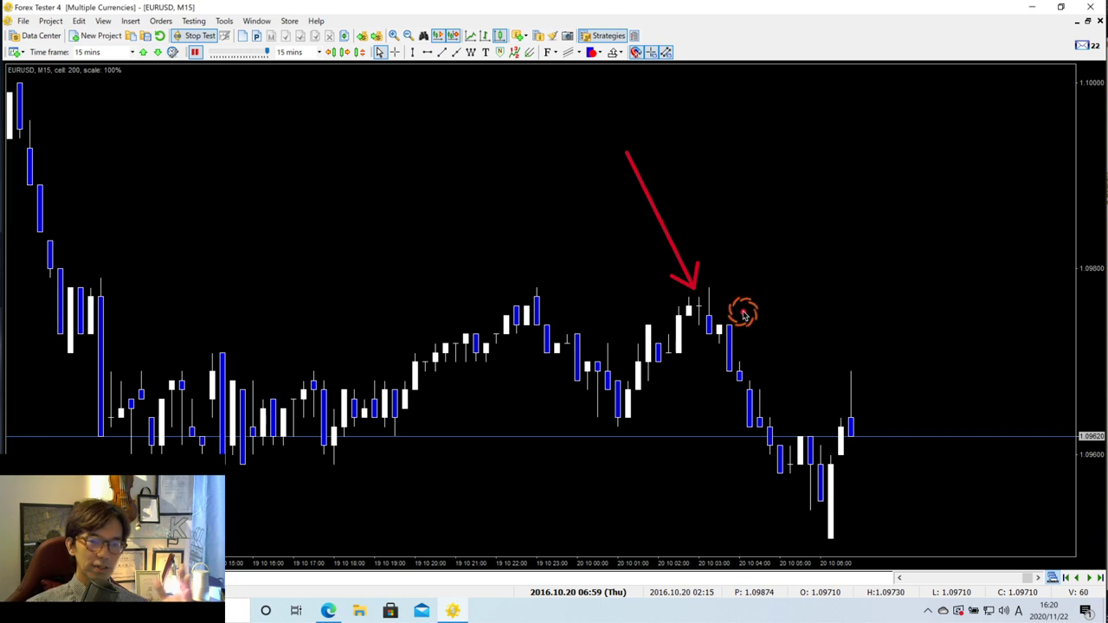
# Draw a short line under the second high's doji, label it DB with a small arrow, and add a lower line marked S
pyautogui.press('alt')
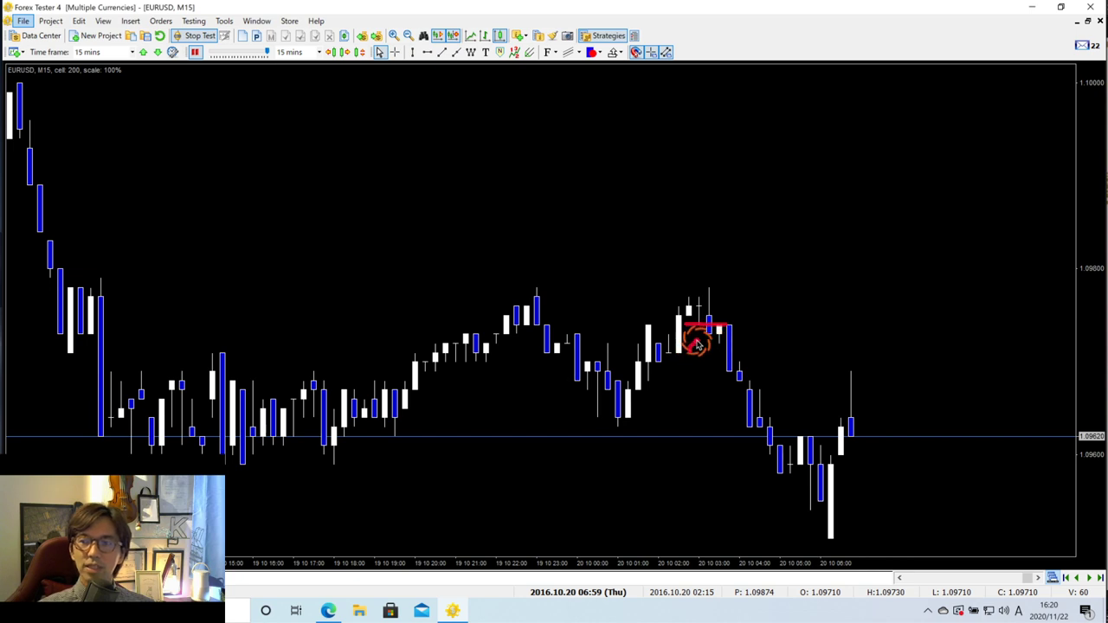
pyautogui.moveTo(682, 370)
pyautogui.mouseDown()
pyautogui.moveTo(678, 389)
pyautogui.moveTo(680, 366)
pyautogui.moveTo(686, 394)
pyautogui.moveTo(702, 366)
pyautogui.moveTo(704, 381)
pyautogui.moveTo(702, 365)
pyautogui.moveTo(707, 390)
pyautogui.mouseUp()
pyautogui.moveTo(708, 342)
pyautogui.mouseDown()
pyautogui.moveTo(717, 334)
pyautogui.moveTo(702, 329)
pyautogui.moveTo(770, 321)
pyautogui.moveTo(753, 346)
pyautogui.mouseUp()
pyautogui.hotkey('ctrl', 'z')
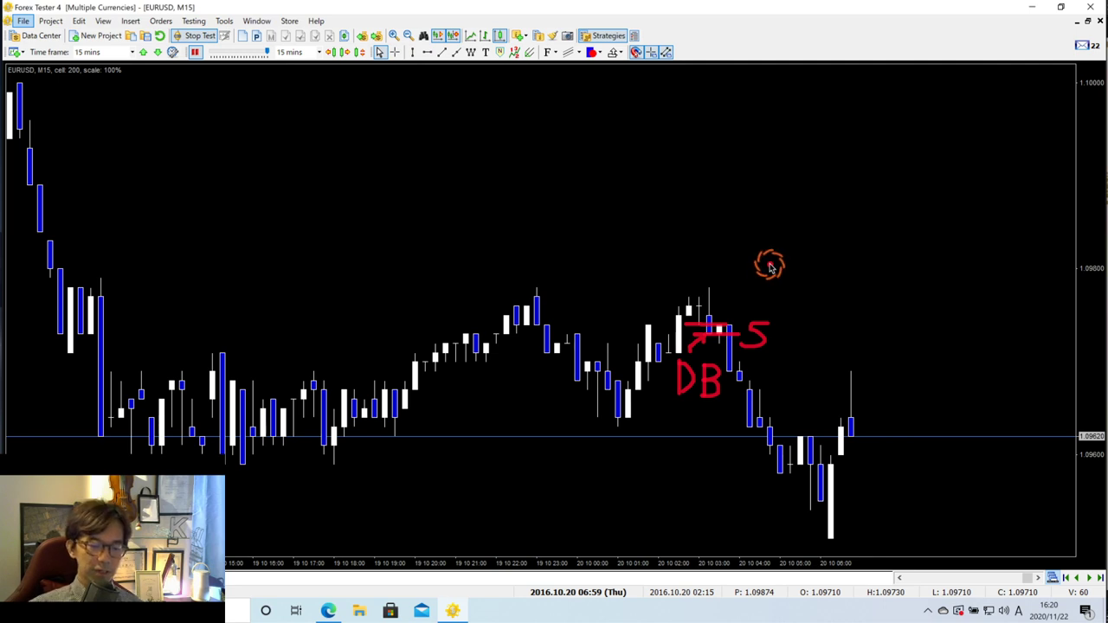
# Clear the annotations, advance the test by one 15-minute candle to 2016.10.20 07:14, and mark the small doji just before the latest low
pyautogui.press('Escape')
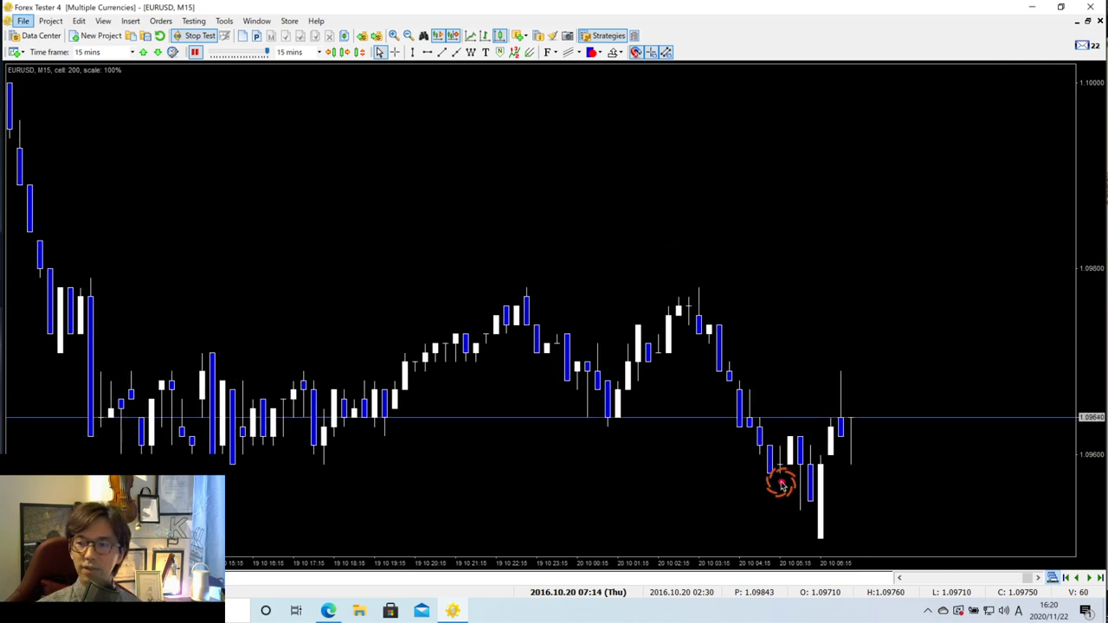
pyautogui.moveTo(782, 482)
pyautogui.mouseDown()
pyautogui.moveTo(762, 437)
pyautogui.moveTo(800, 451)
pyautogui.moveTo(786, 481)
pyautogui.moveTo(761, 457)
pyautogui.moveTo(778, 452)
pyautogui.mouseUp()
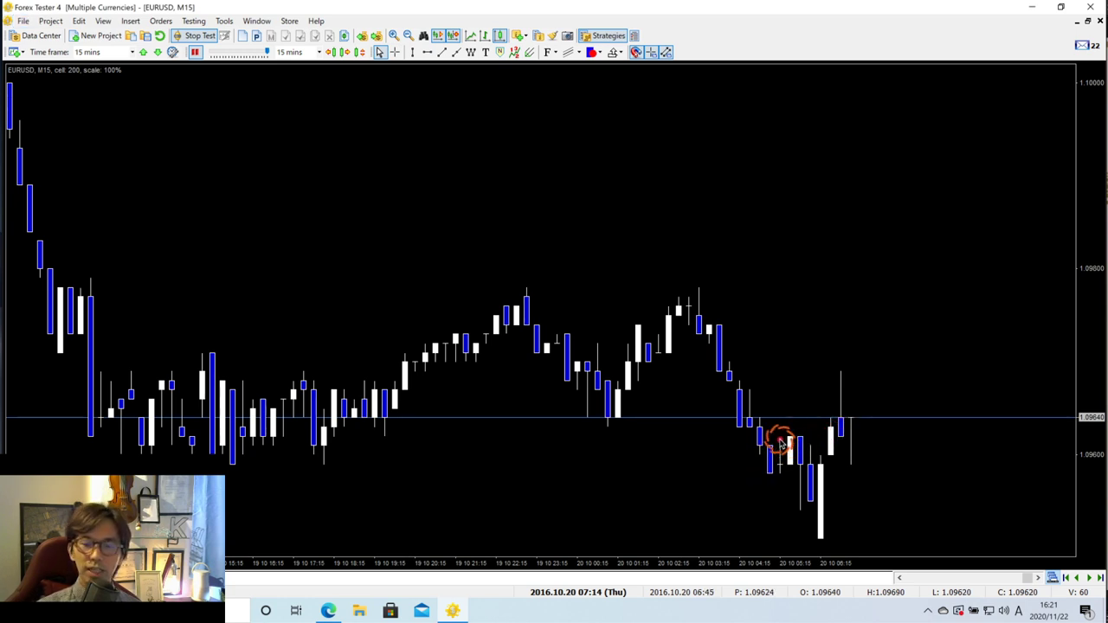
# Advance the M15 test to 2016.10.20 09:44 and compress the chart's price scale to 50%
pyautogui.moveTo(816, 370)
pyautogui.mouseDown()
pyautogui.moveTo(794, 418)
pyautogui.moveTo(803, 422)
pyautogui.mouseUp()
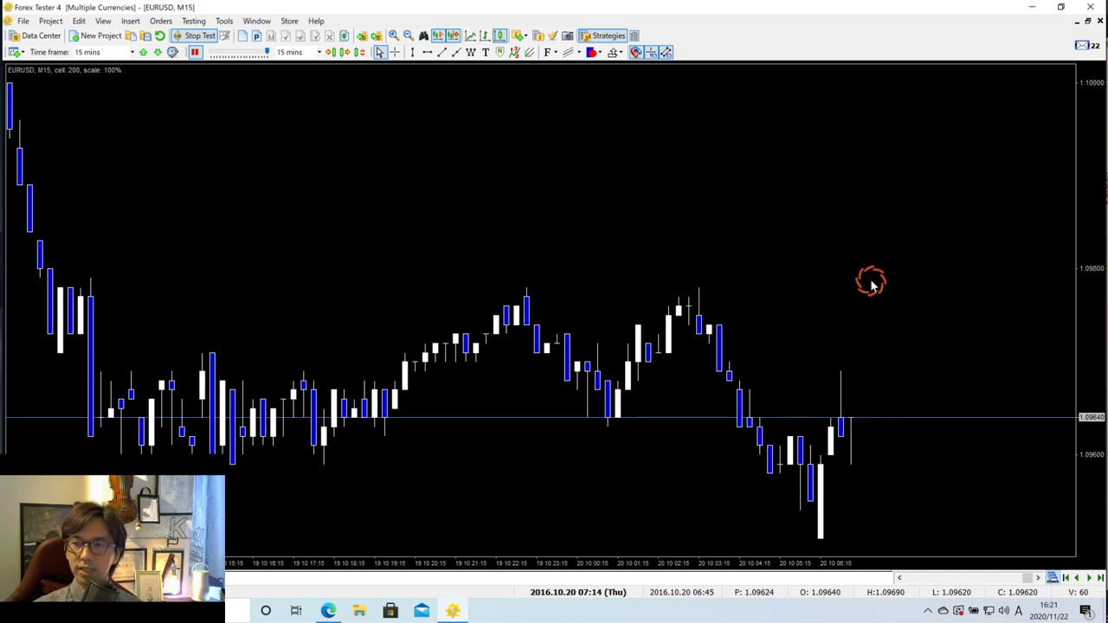
pyautogui.press('alt')
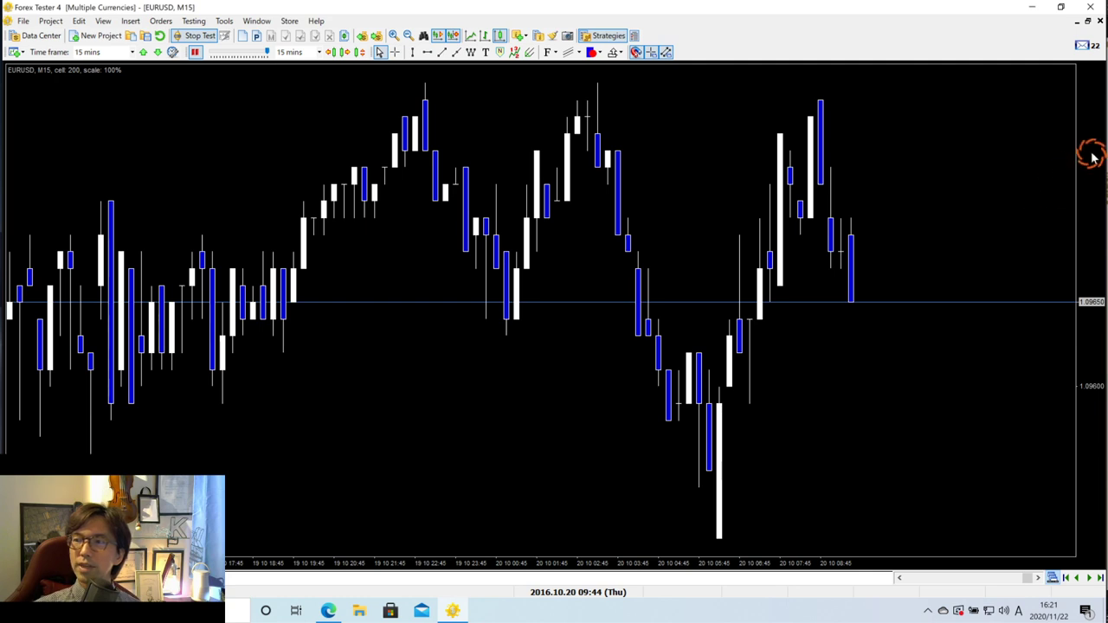
pyautogui.moveTo(1090, 144); pyautogui.dragTo(1093, 307)
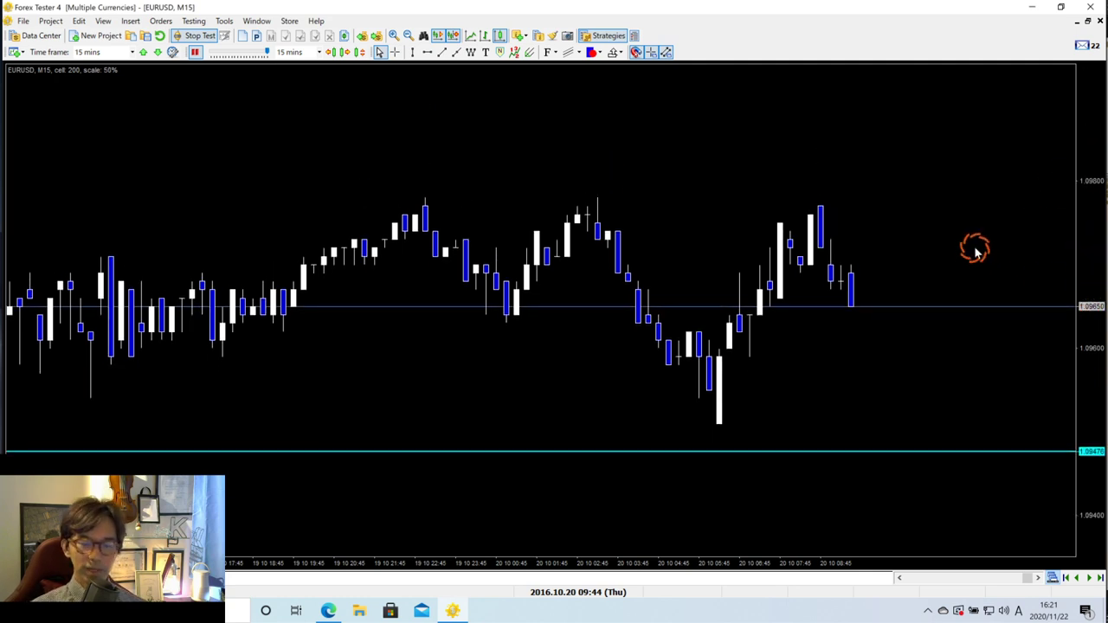
# Draw an arrow to the doji after the third high and a zigzag decline past the 1.09476 line, underline the time axis below, and clear the annotations
pyautogui.press('alt')
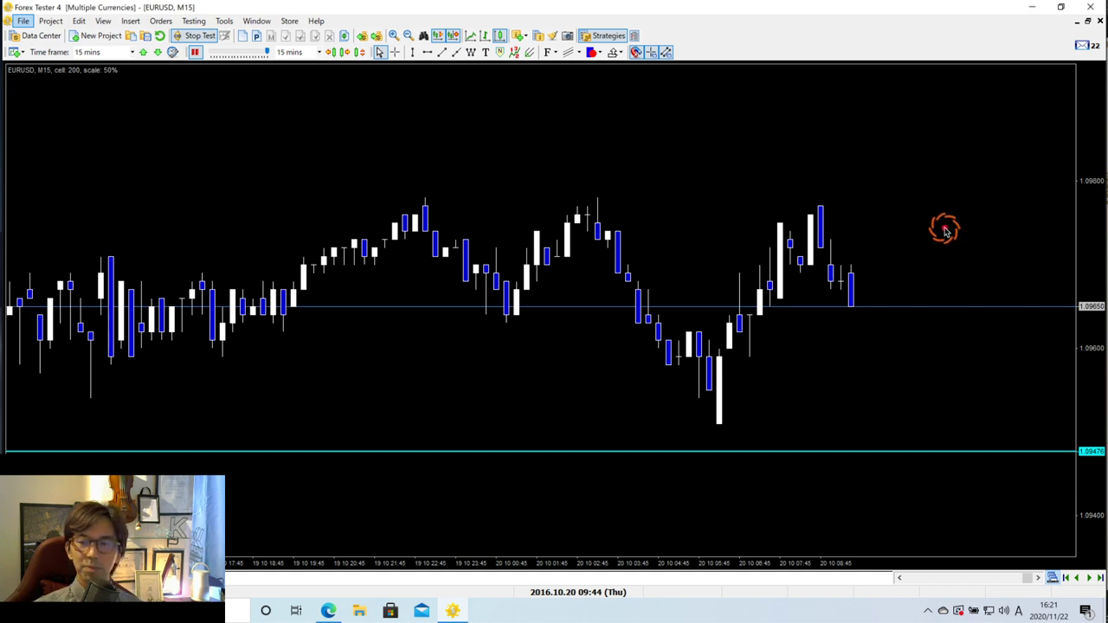
pyautogui.moveTo(926, 177)
pyautogui.mouseDown()
pyautogui.moveTo(846, 260)
pyautogui.moveTo(840, 245)
pyautogui.moveTo(860, 254)
pyautogui.mouseUp()
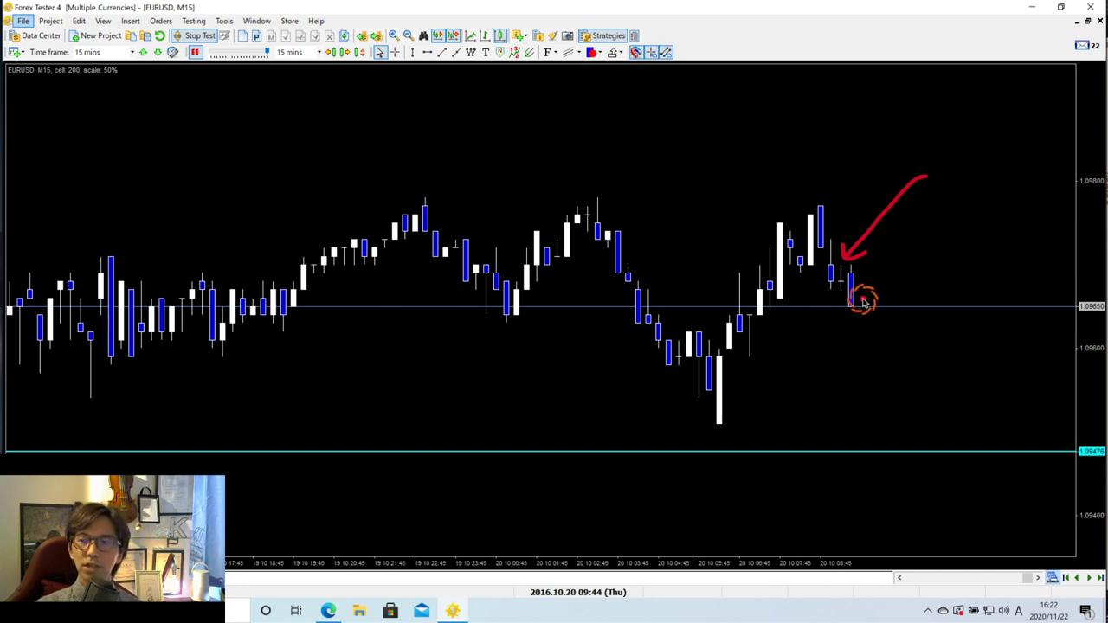
pyautogui.moveTo(856, 298)
pyautogui.mouseDown()
pyautogui.moveTo(889, 363)
pyautogui.moveTo(918, 346)
pyautogui.moveTo(941, 406)
pyautogui.moveTo(962, 393)
pyautogui.moveTo(1029, 495)
pyautogui.mouseUp()
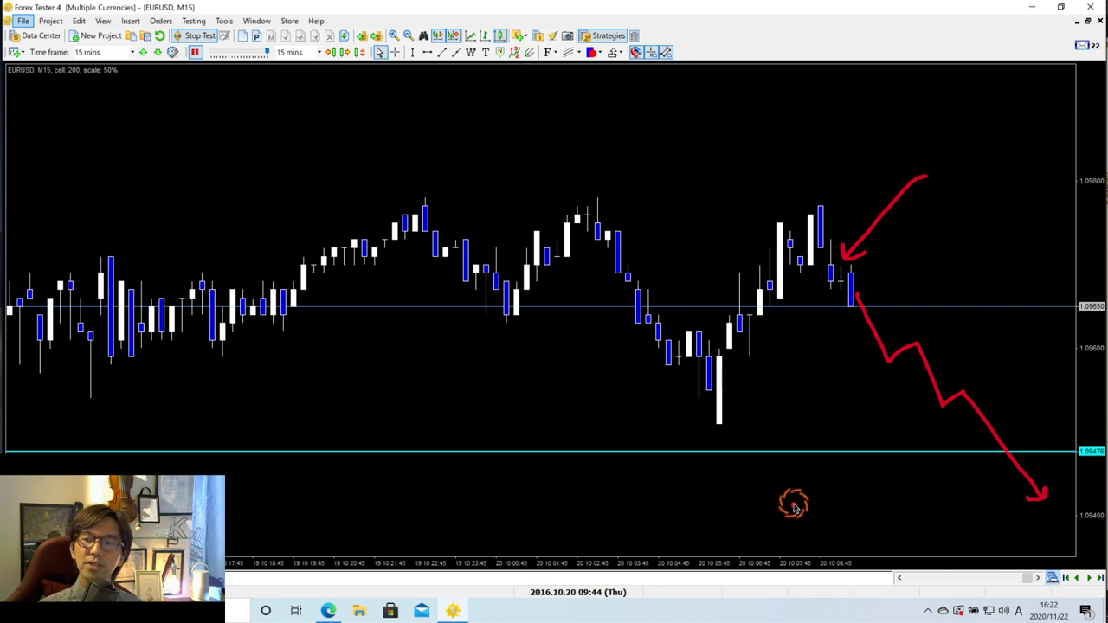
pyautogui.moveTo(769, 529)
pyautogui.mouseDown()
pyautogui.moveTo(839, 535)
pyautogui.moveTo(867, 549)
pyautogui.mouseUp()
pyautogui.moveTo(796, 547); pyautogui.dragTo(871, 553)
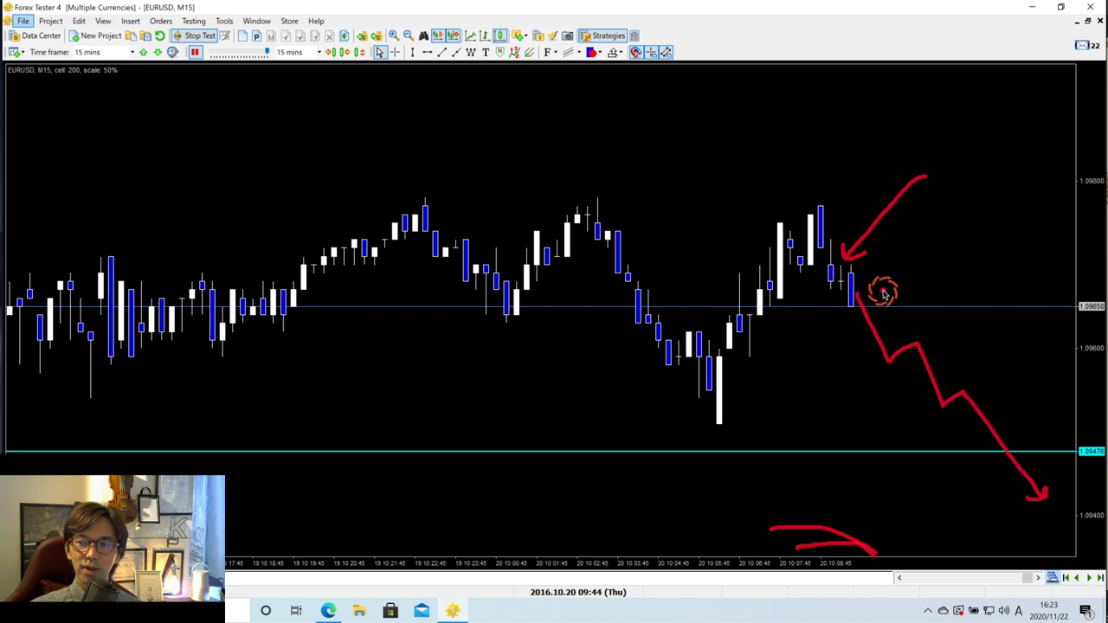
pyautogui.press('Escape')
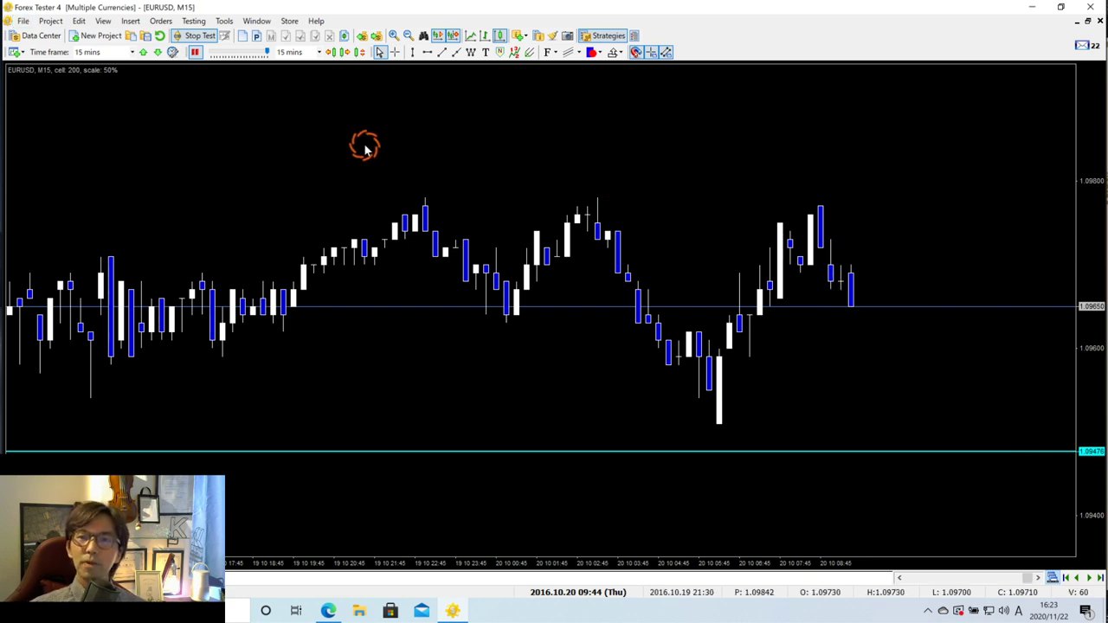
# Place a 1.00-lot EURUSD market sell order with a 1.09750 stop loss, and raise the stop to about 1.09800
pyautogui.click(161, 21)
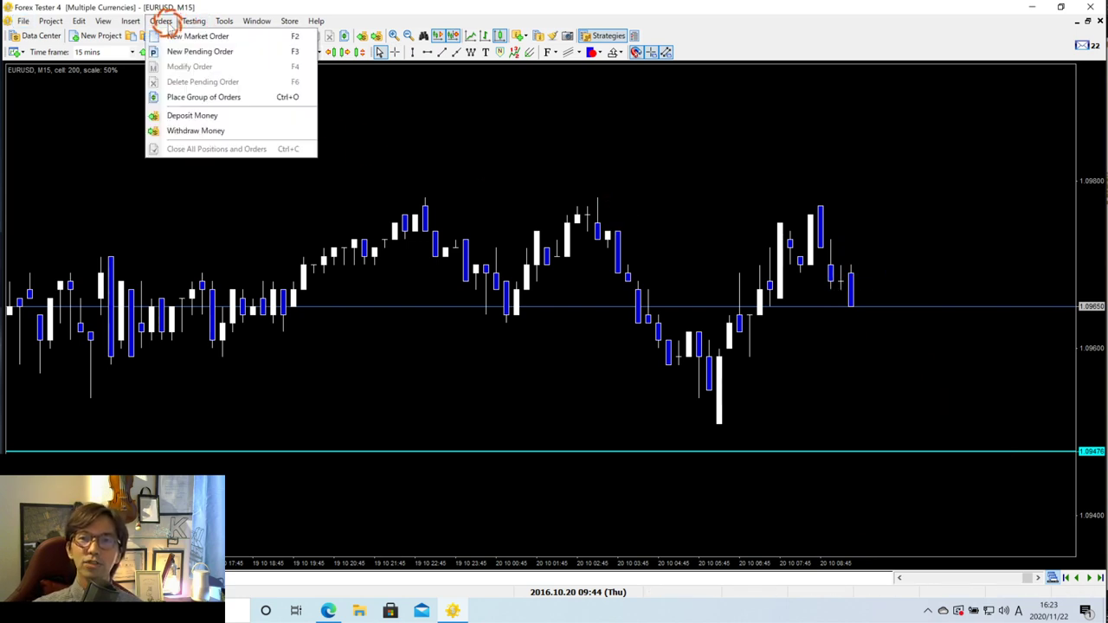
pyautogui.click(170, 35)
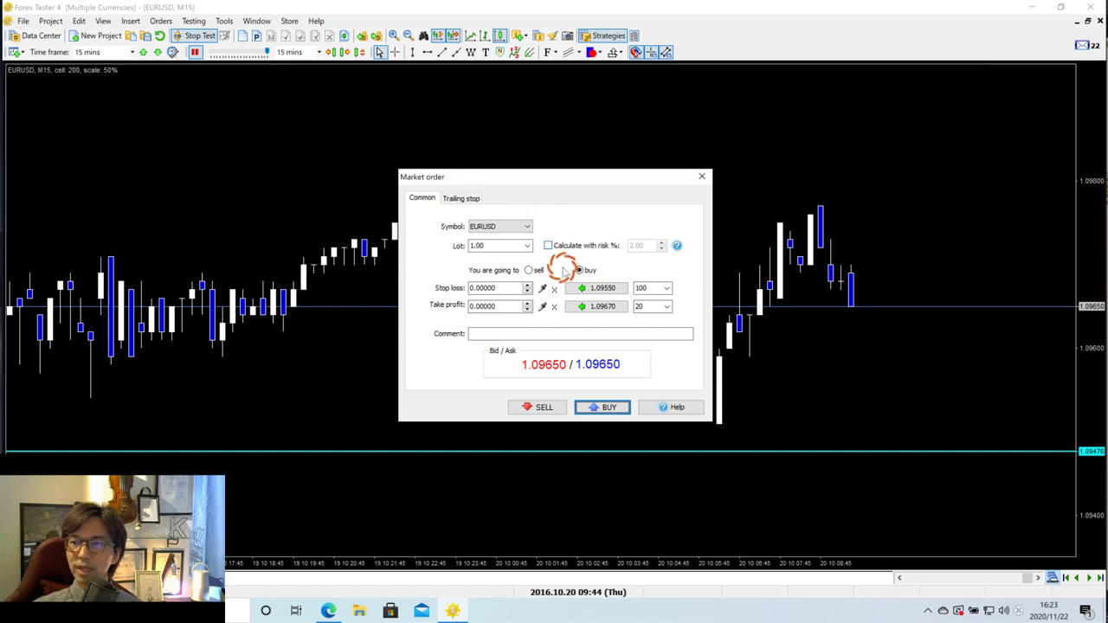
pyautogui.click(534, 270)
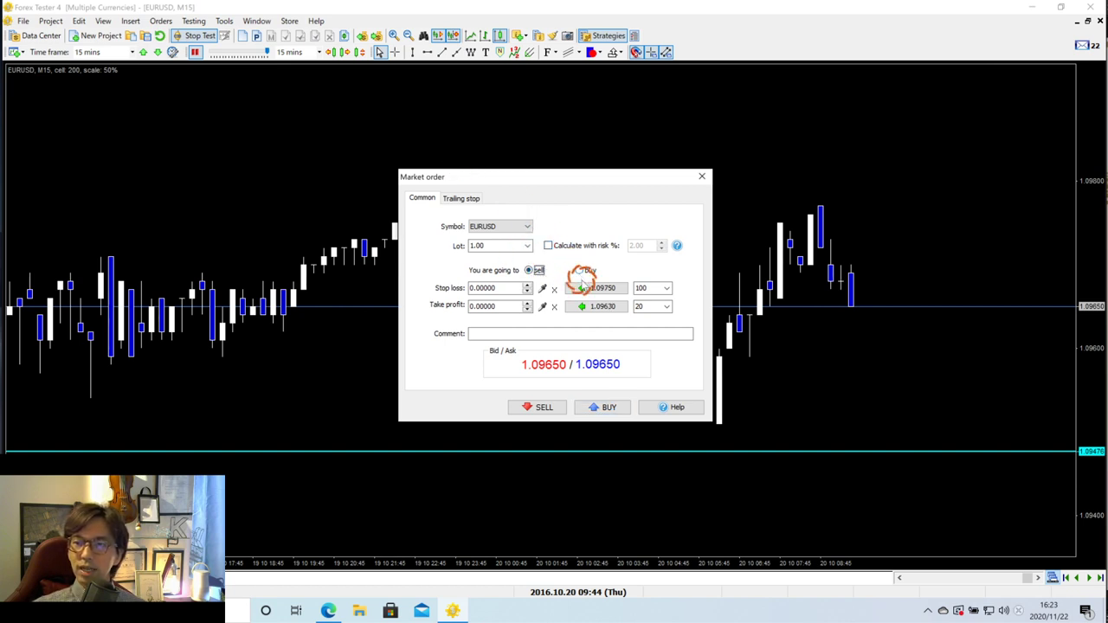
pyautogui.click(578, 289)
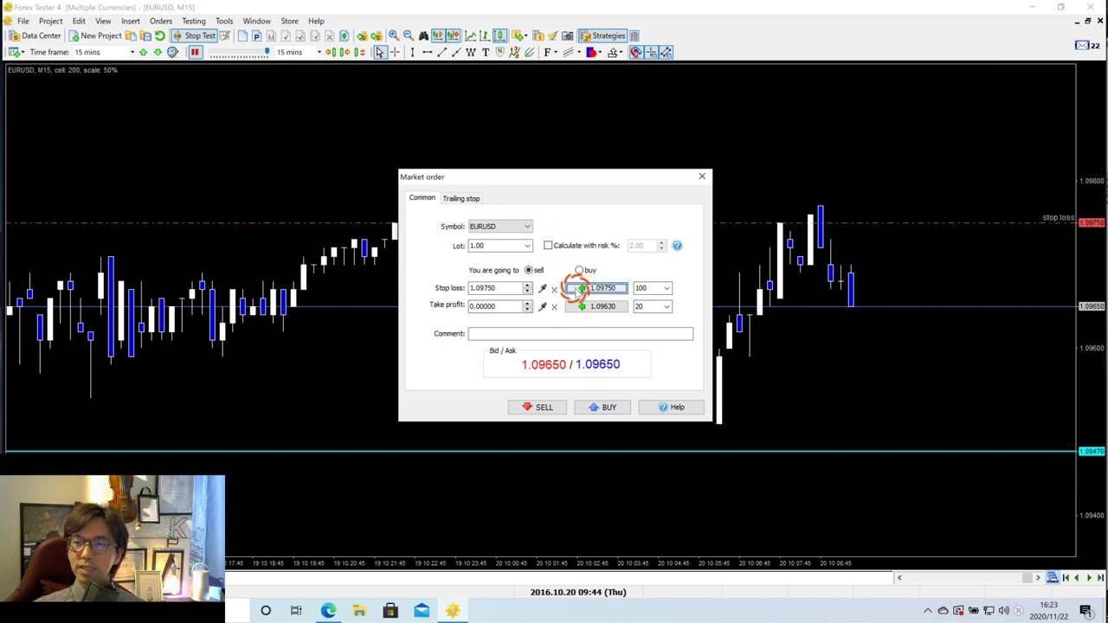
pyautogui.click(543, 407)
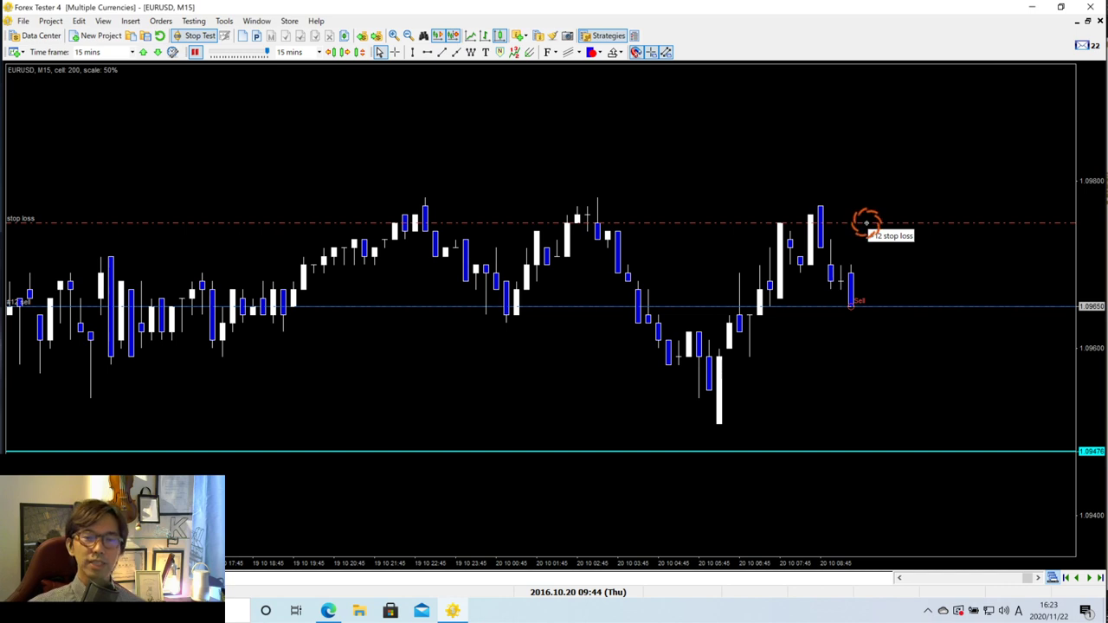
pyautogui.moveTo(866, 223); pyautogui.dragTo(859, 181)
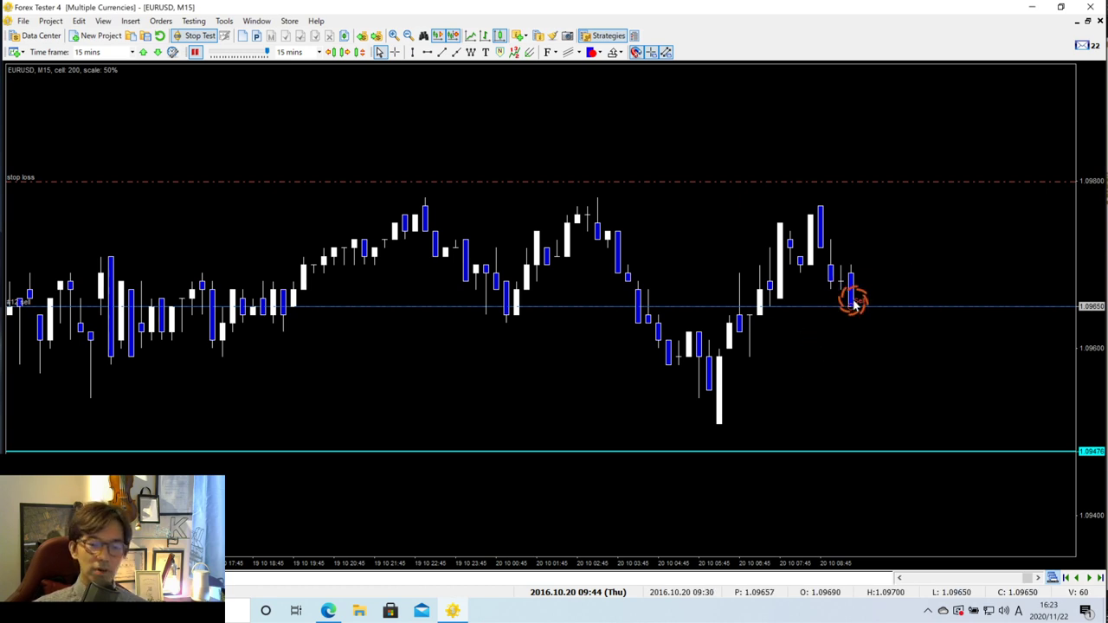
# Sketch a zigzag decline from the sell entry to the 1.09476 line and two downward arrows above the latest high
pyautogui.moveTo(853, 301)
pyautogui.mouseDown()
pyautogui.moveTo(858, 324)
pyautogui.moveTo(925, 321)
pyautogui.moveTo(1021, 446)
pyautogui.moveTo(1006, 451)
pyautogui.mouseUp()
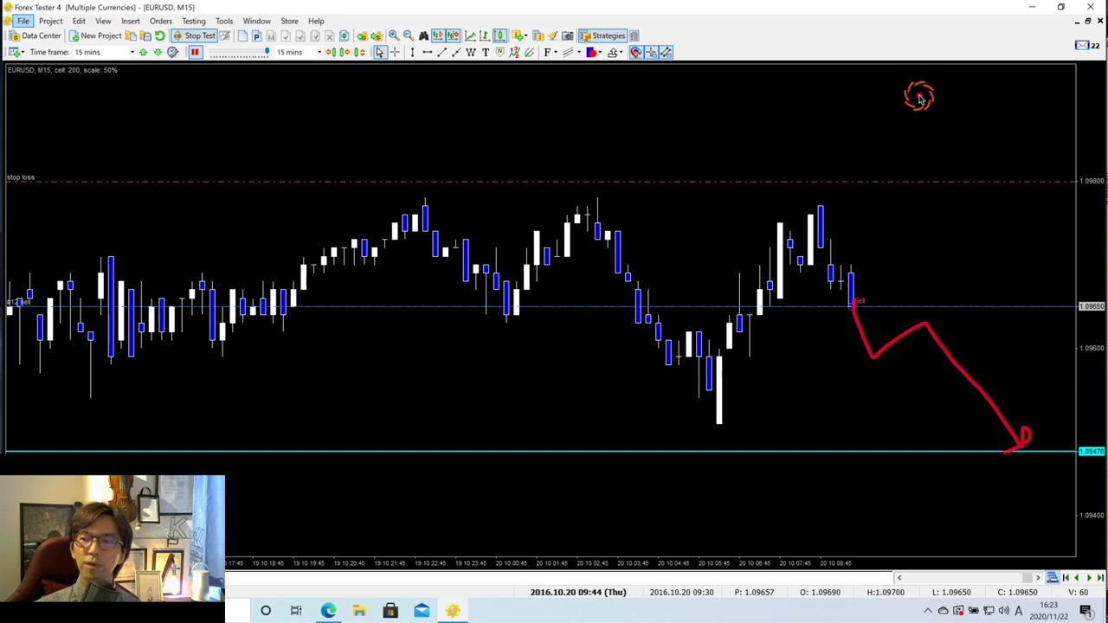
pyautogui.moveTo(826, 9); pyautogui.dragTo(972, 109)
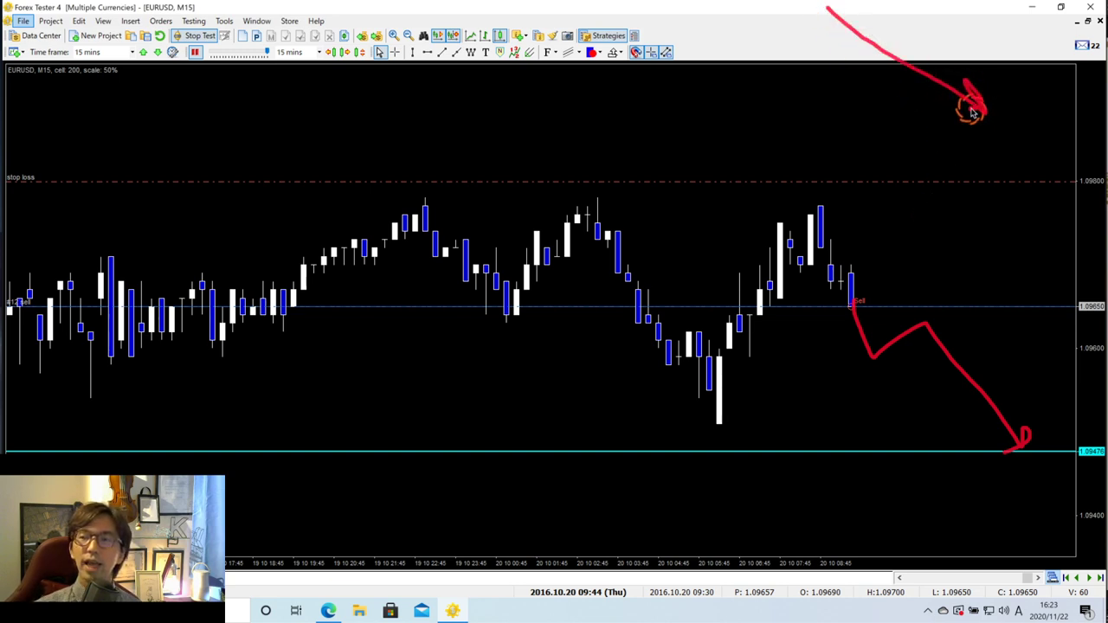
pyautogui.moveTo(773, 58)
pyautogui.mouseDown()
pyautogui.moveTo(882, 128)
pyautogui.moveTo(860, 136)
pyautogui.mouseUp()
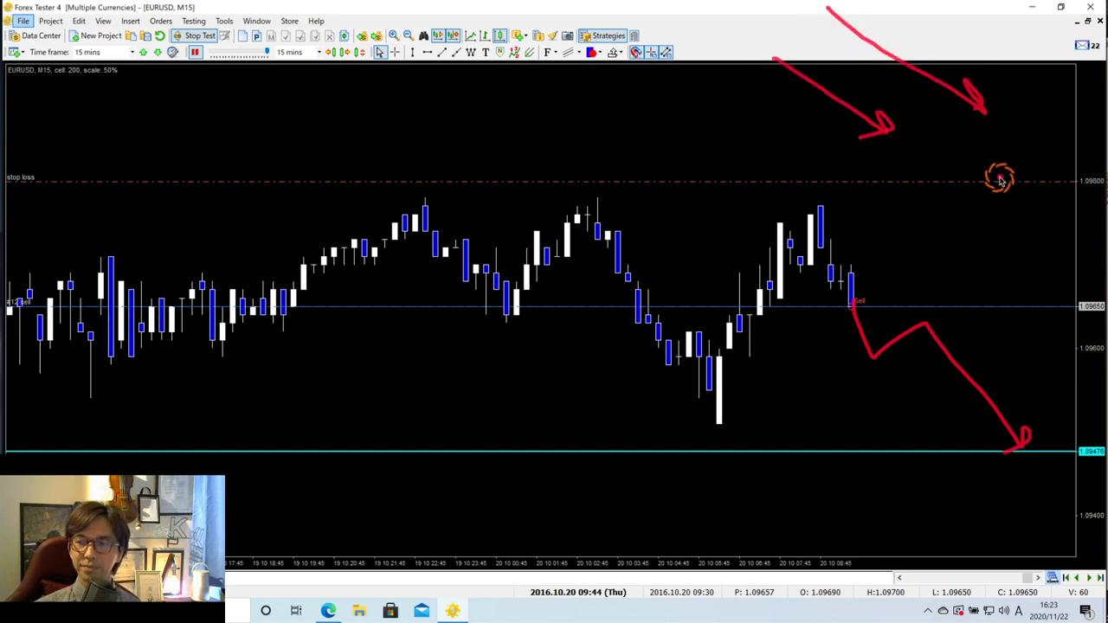
# Advance the test to 2016.10.20 11:29, circle the dojis before the upward breakout with an arrow, and clear the annotations
pyautogui.press('e')
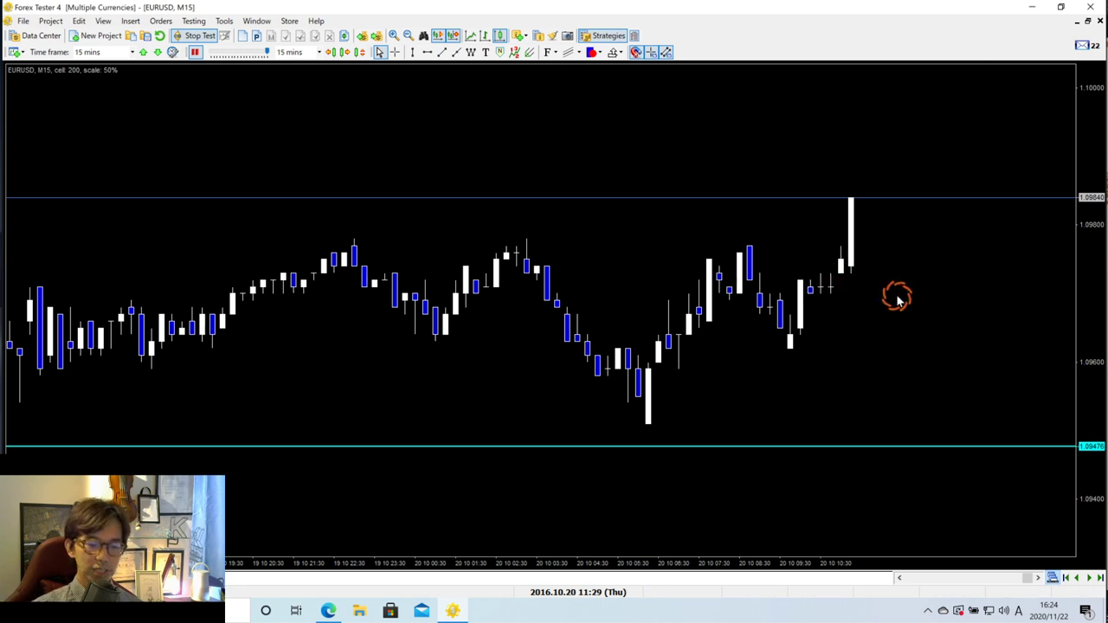
pyautogui.moveTo(909, 355)
pyautogui.mouseDown()
pyautogui.moveTo(808, 287)
pyautogui.moveTo(821, 267)
pyautogui.moveTo(845, 293)
pyautogui.moveTo(834, 303)
pyautogui.moveTo(857, 265)
pyautogui.mouseUp()
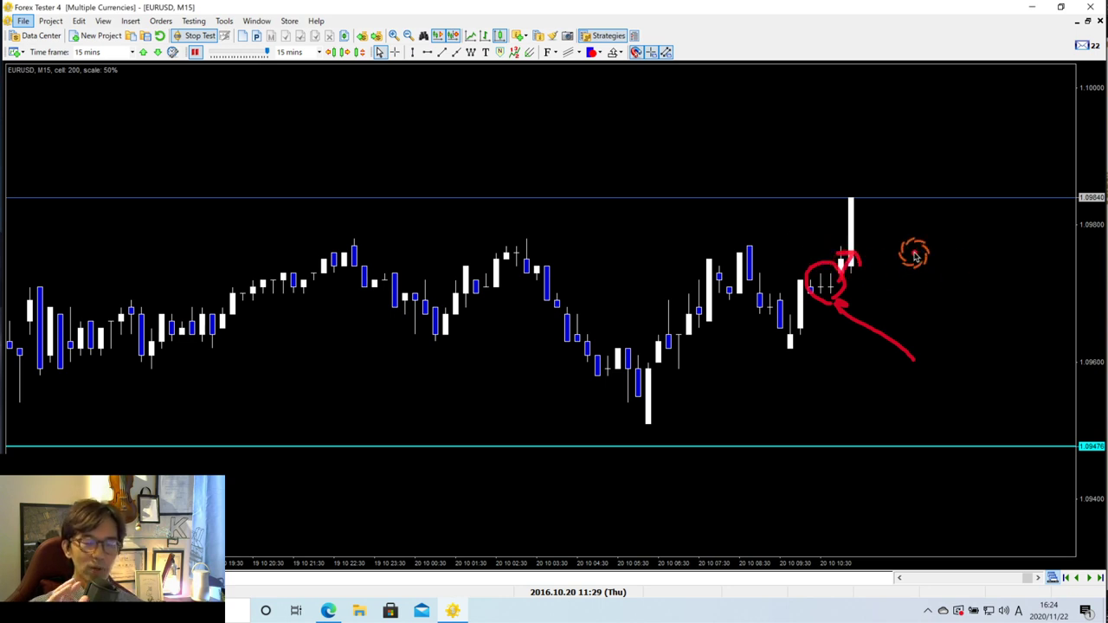
pyautogui.press('Escape')
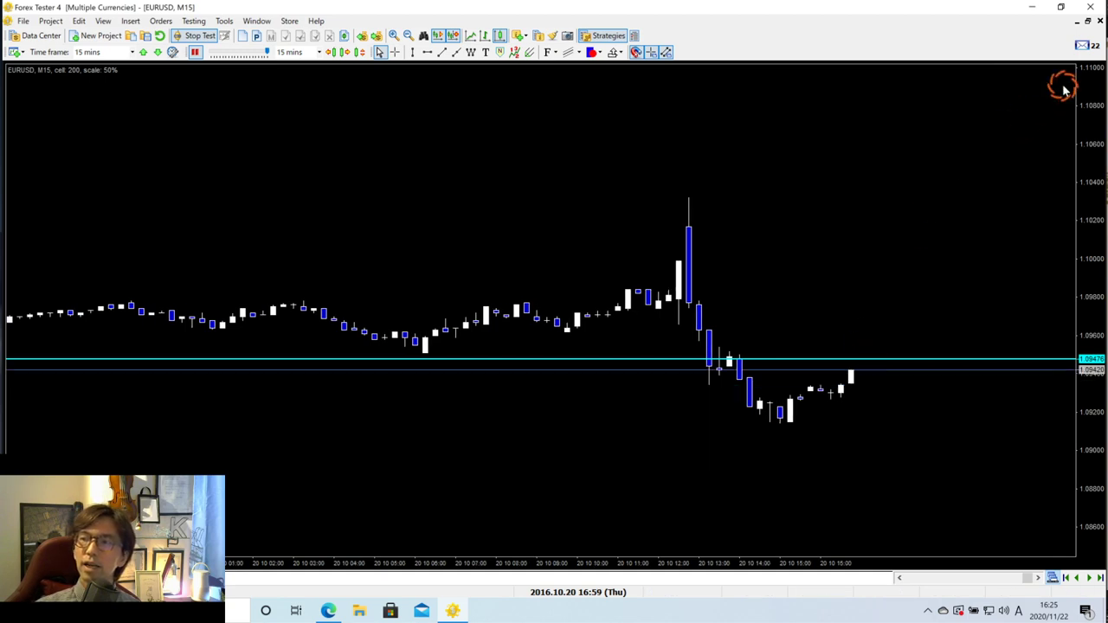
# With the test advanced to 2016.10.20 16:59, switch to the maximised Daily chart and inspect its latest candle at the 1.09476 line
pyautogui.click(1088, 21)
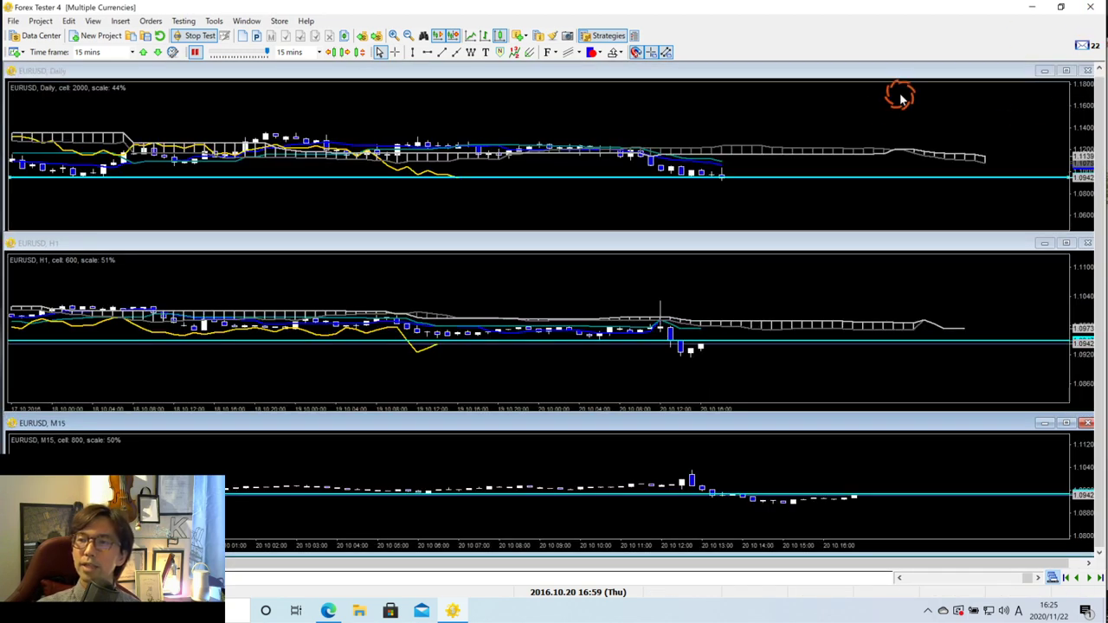
pyautogui.click(1034, 111)
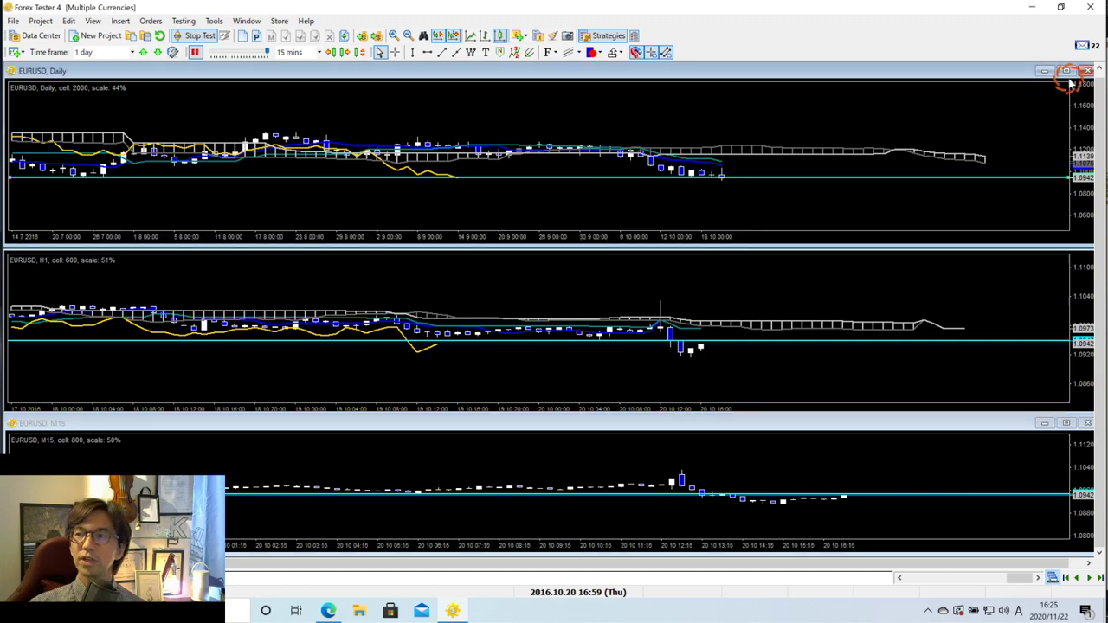
pyautogui.click(1066, 70)
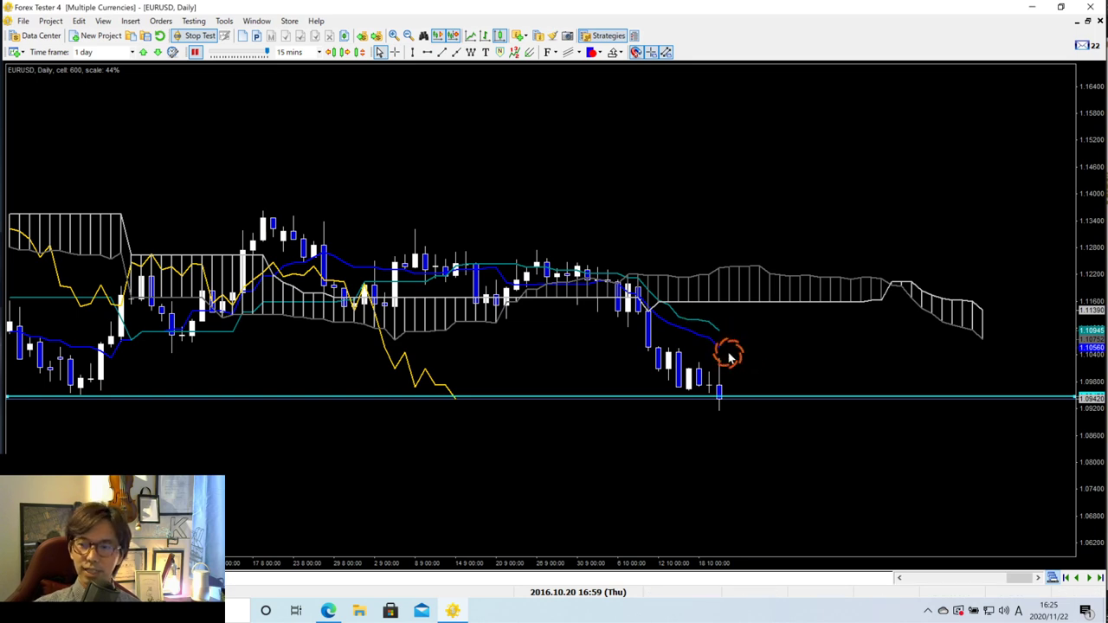
pyautogui.moveTo(718, 382)
pyautogui.mouseDown()
pyautogui.moveTo(771, 433)
pyautogui.moveTo(753, 440)
pyautogui.mouseUp()
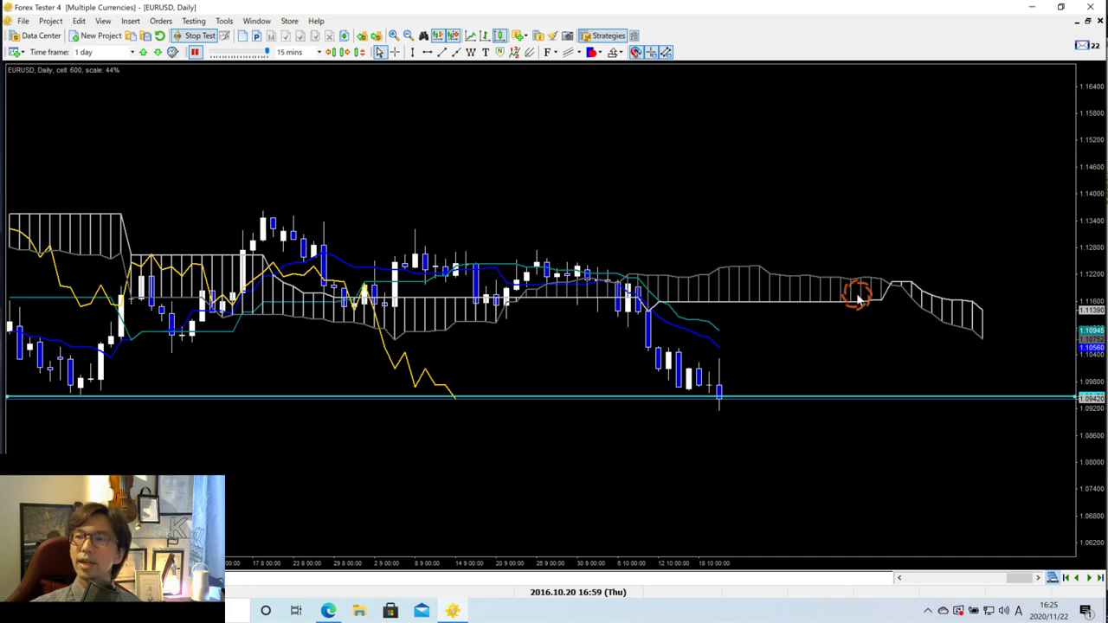
# Switch to the maximised H1 chart and advance the test to 2016.10.21 01:59
pyautogui.click(1087, 21)
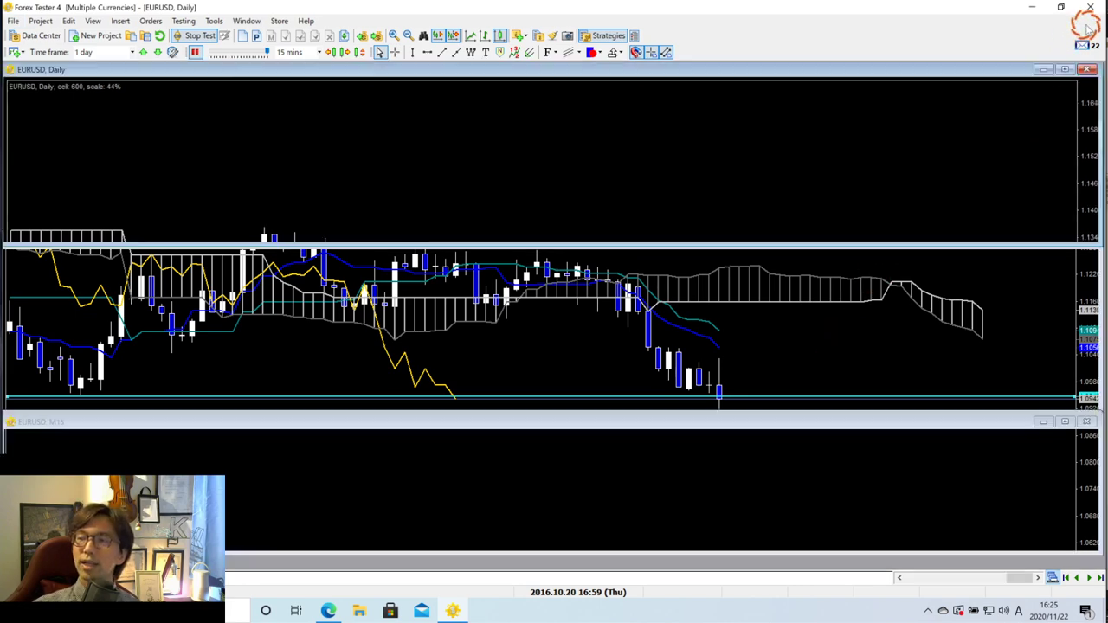
pyautogui.click(1009, 306)
pyautogui.click(1066, 243)
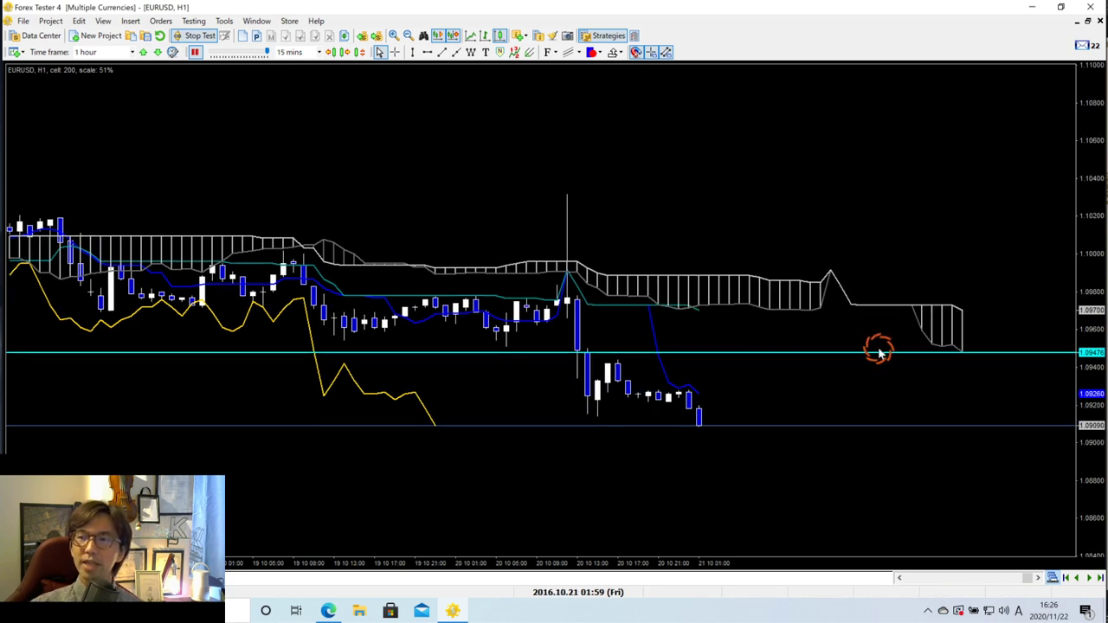
# Draw downward arrows at the H1 Ichimoku cloud's leading end and middle, and circle the latest candles below the blue line and the yellow line's tip
pyautogui.moveTo(784, 317)
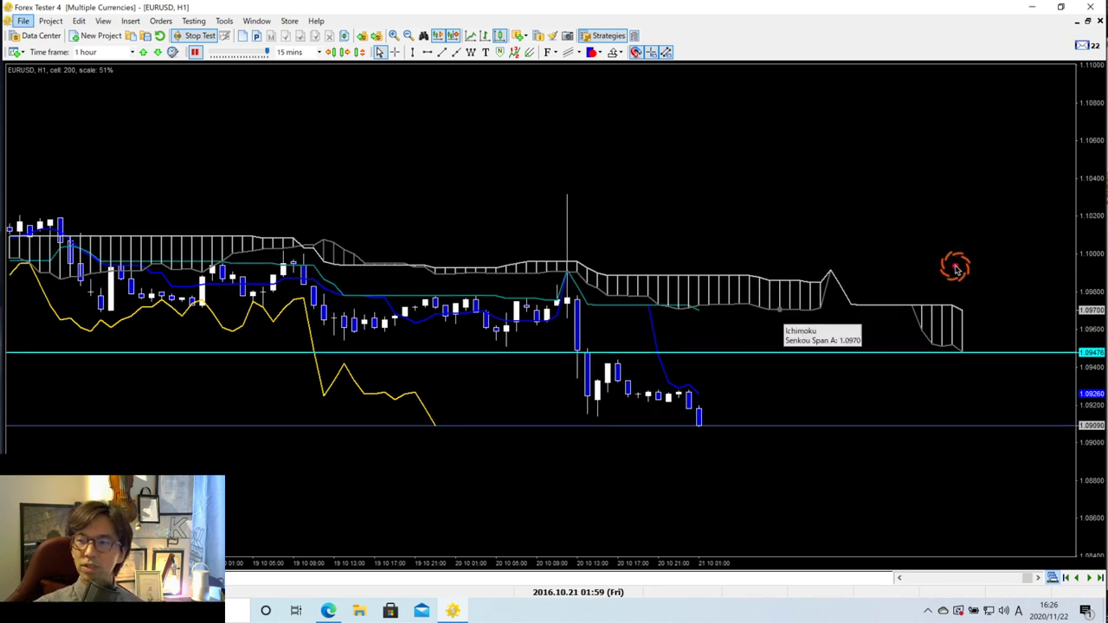
pyautogui.moveTo(955, 265); pyautogui.dragTo(1019, 290)
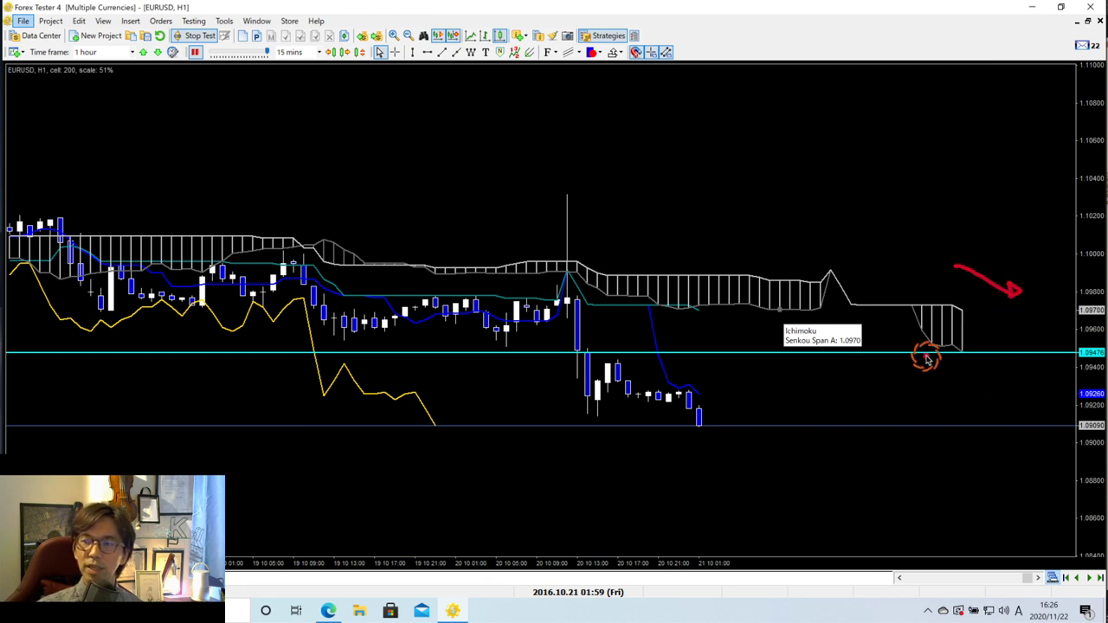
pyautogui.moveTo(925, 353)
pyautogui.mouseDown()
pyautogui.moveTo(981, 378)
pyautogui.moveTo(968, 388)
pyautogui.mouseUp()
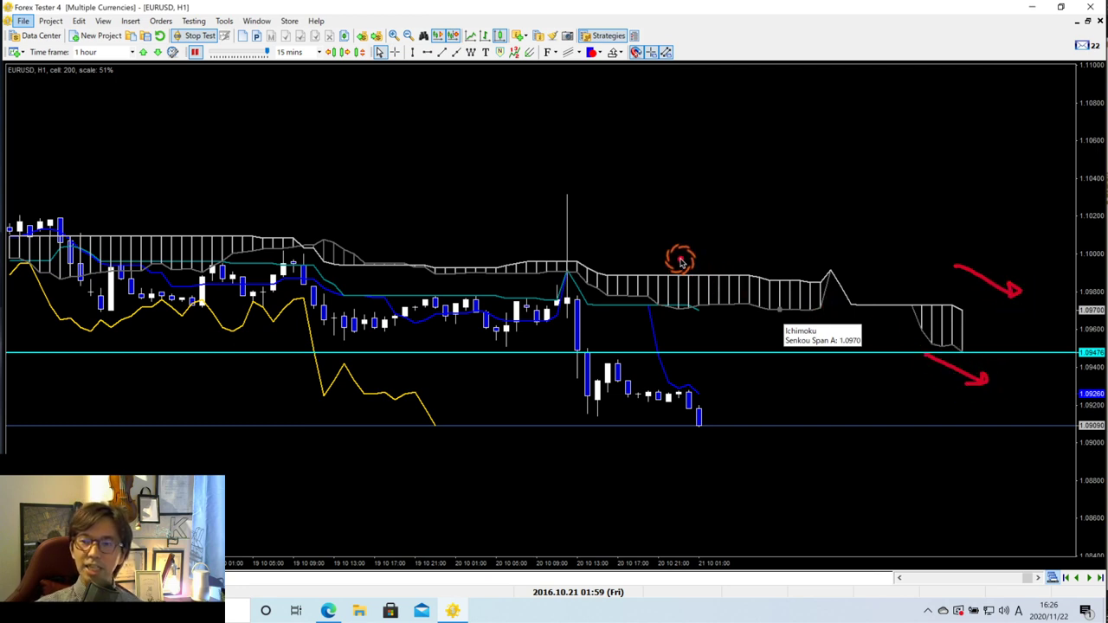
pyautogui.moveTo(680, 257)
pyautogui.mouseDown()
pyautogui.moveTo(750, 307)
pyautogui.moveTo(736, 311)
pyautogui.mouseUp()
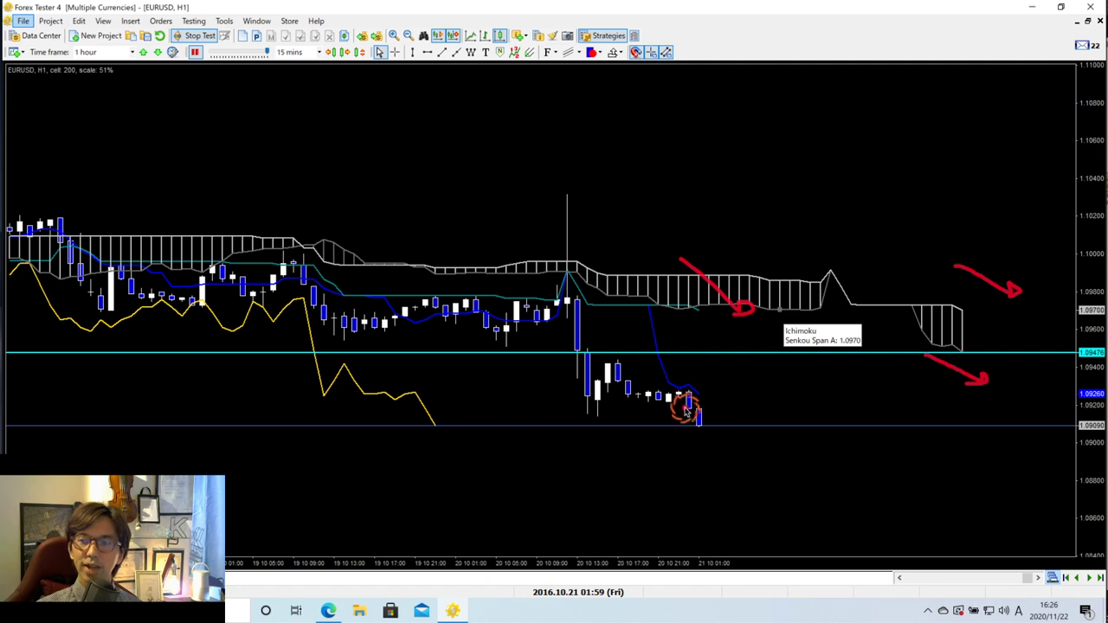
pyautogui.moveTo(677, 414)
pyautogui.mouseDown()
pyautogui.moveTo(671, 374)
pyautogui.moveTo(704, 380)
pyautogui.moveTo(696, 410)
pyautogui.mouseUp()
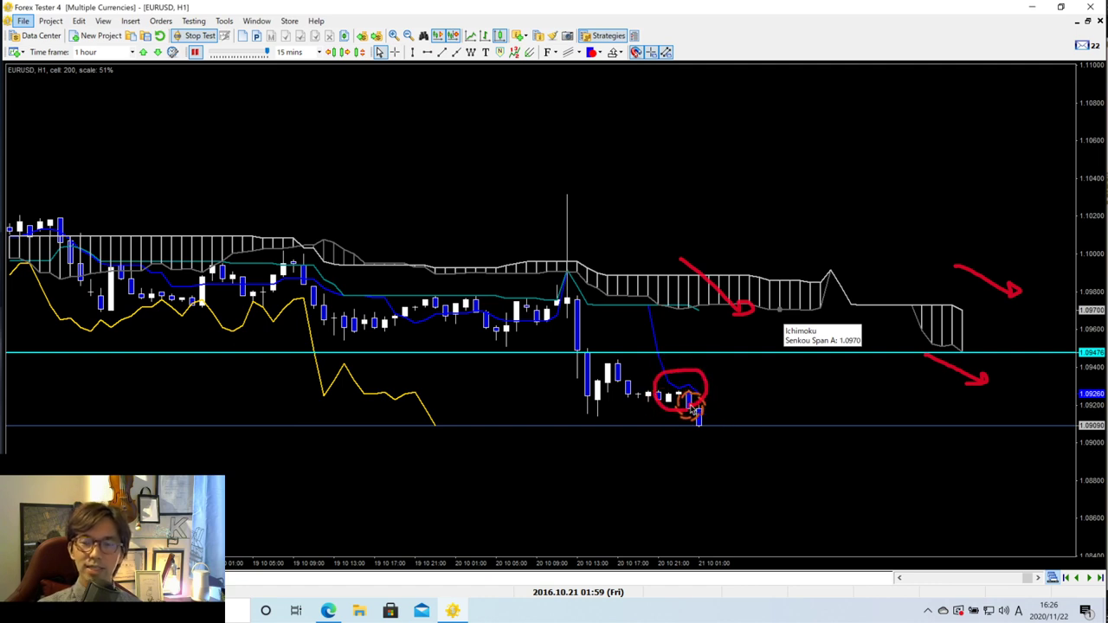
pyautogui.moveTo(437, 436)
pyautogui.mouseDown()
pyautogui.moveTo(454, 393)
pyautogui.moveTo(443, 435)
pyautogui.mouseUp()
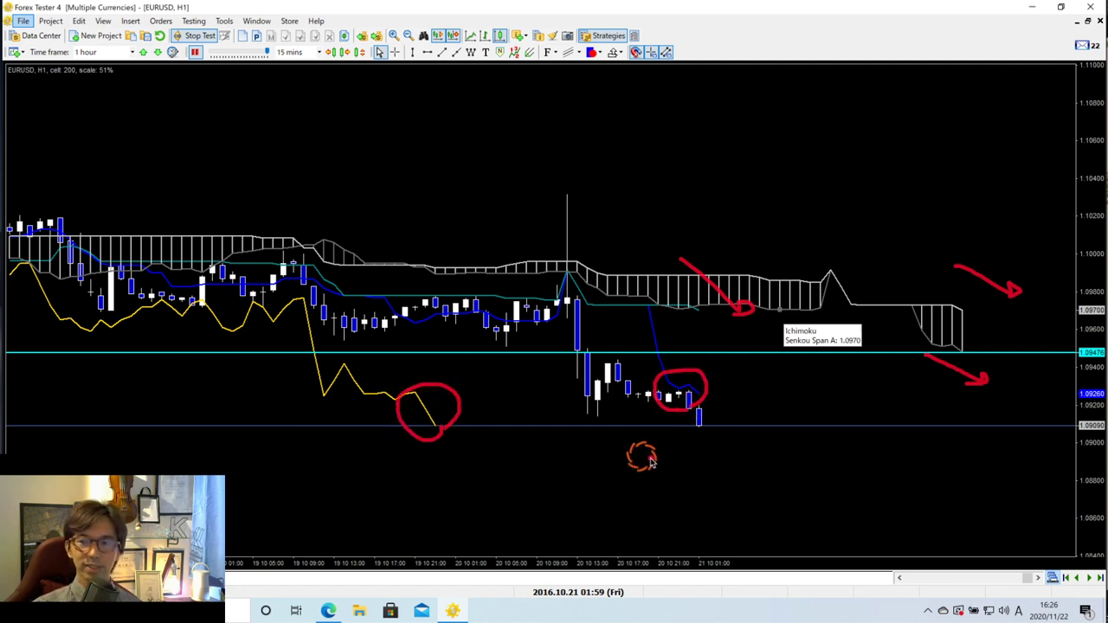
# Clear the H1 annotations and switch to the maximised M15 chart
pyautogui.rightClick(733, 429)
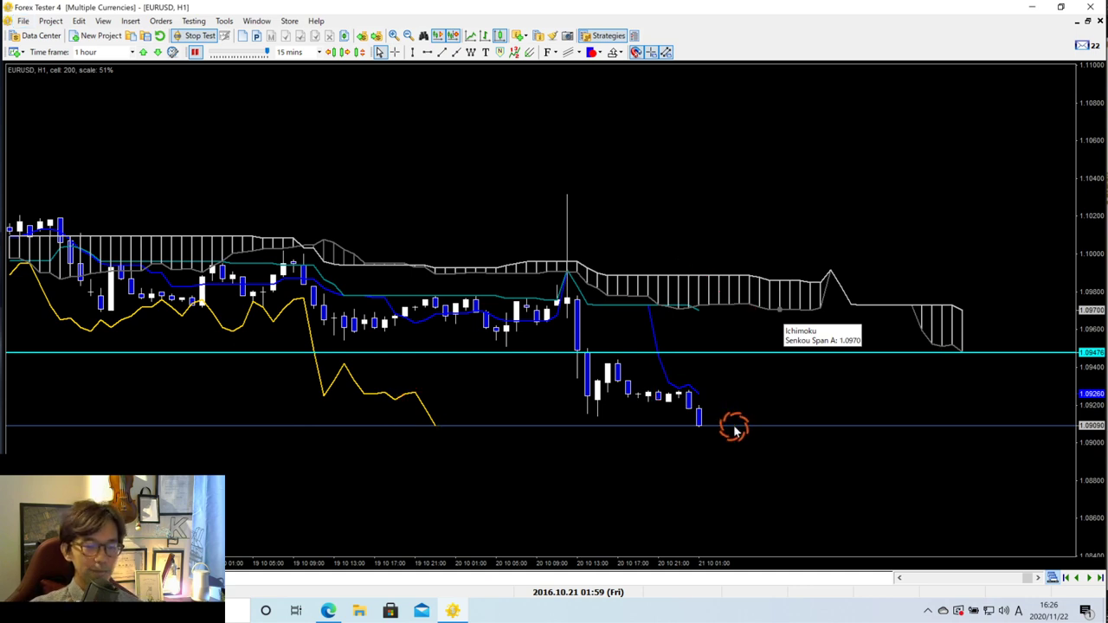
pyautogui.click(1088, 20)
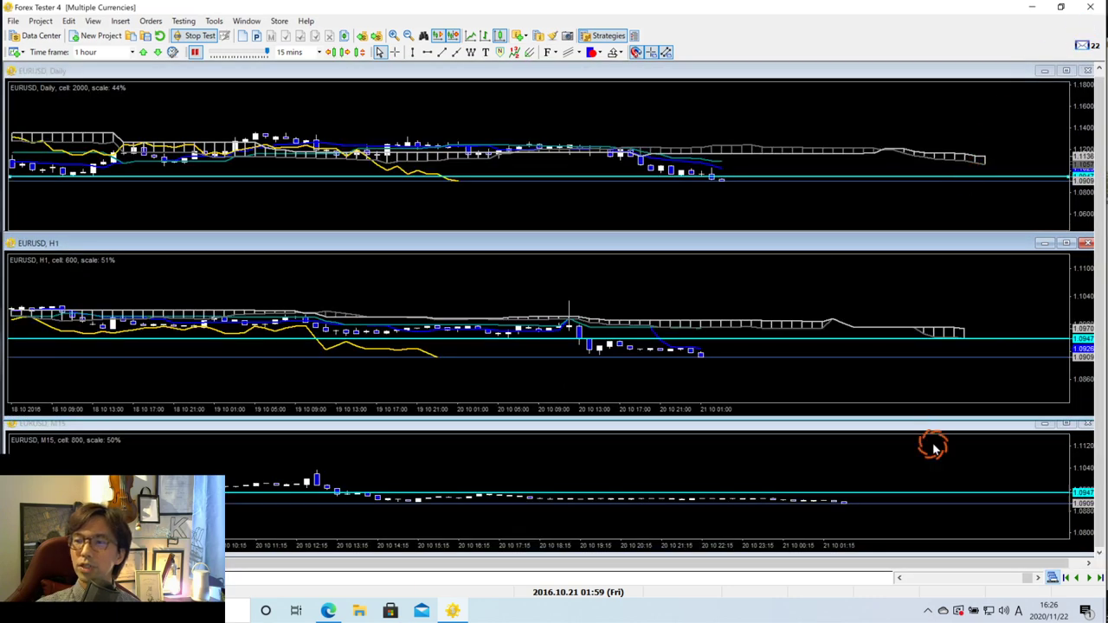
pyautogui.click(1065, 424)
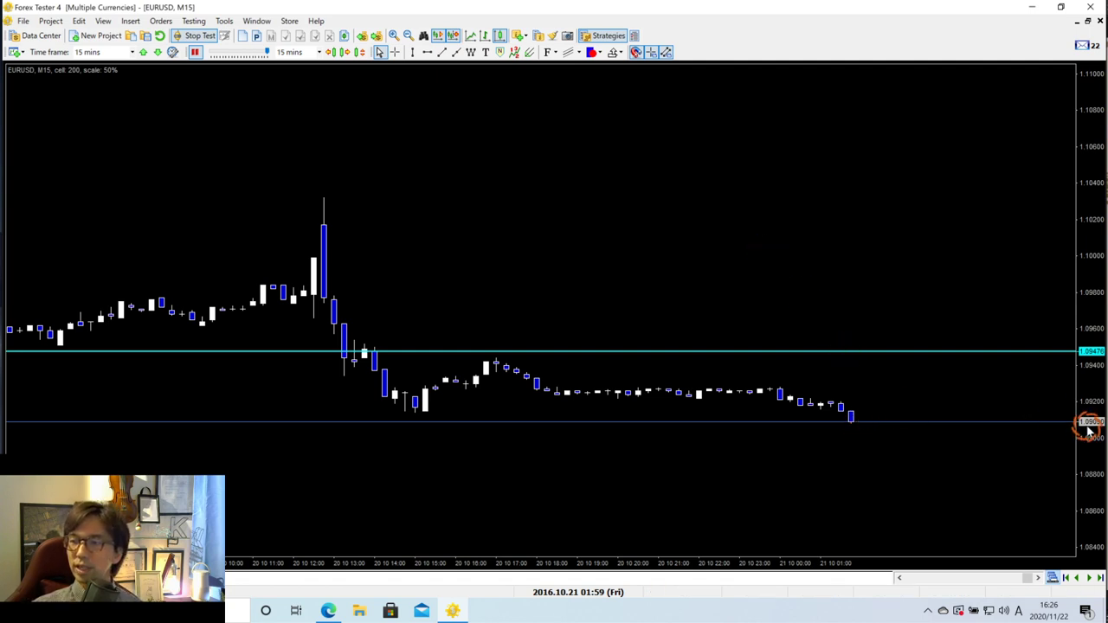
# Delete the 1.09476 horizontal line, advance the test to 2016.10.21 03:44, and enlarge the M15 candles
pyautogui.moveTo(1088, 431); pyautogui.dragTo(1095, 306)
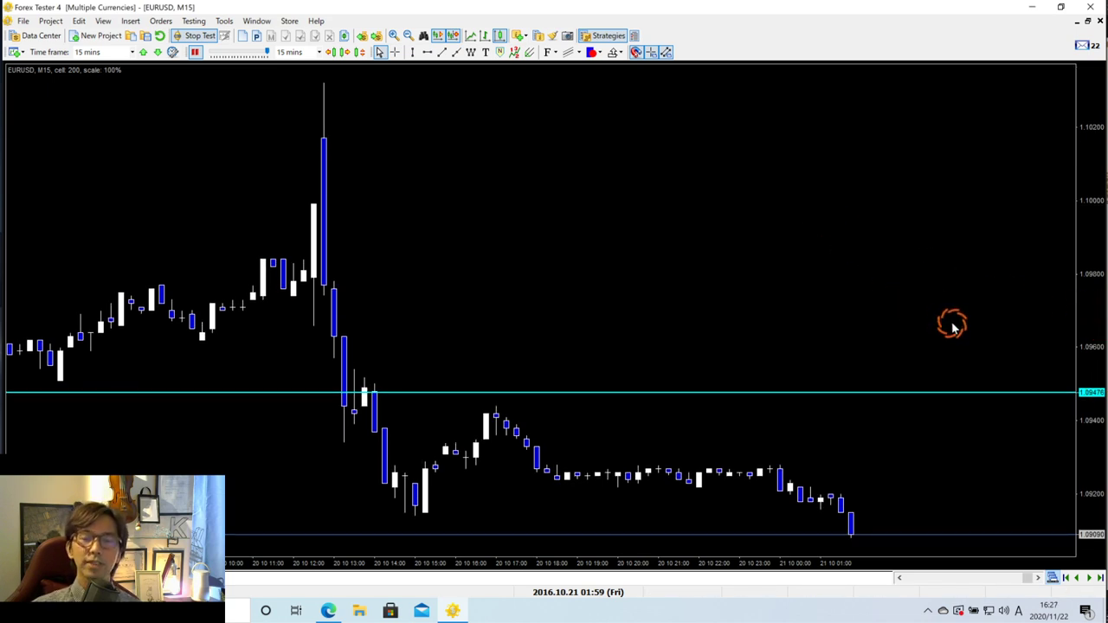
pyautogui.rightClick(868, 395)
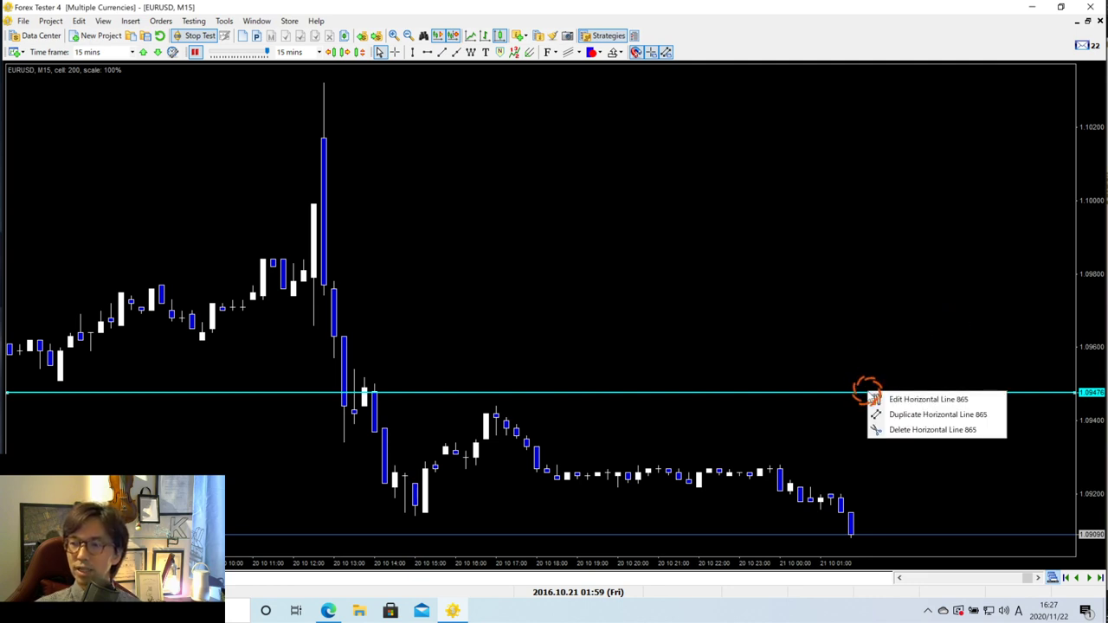
pyautogui.click(900, 430)
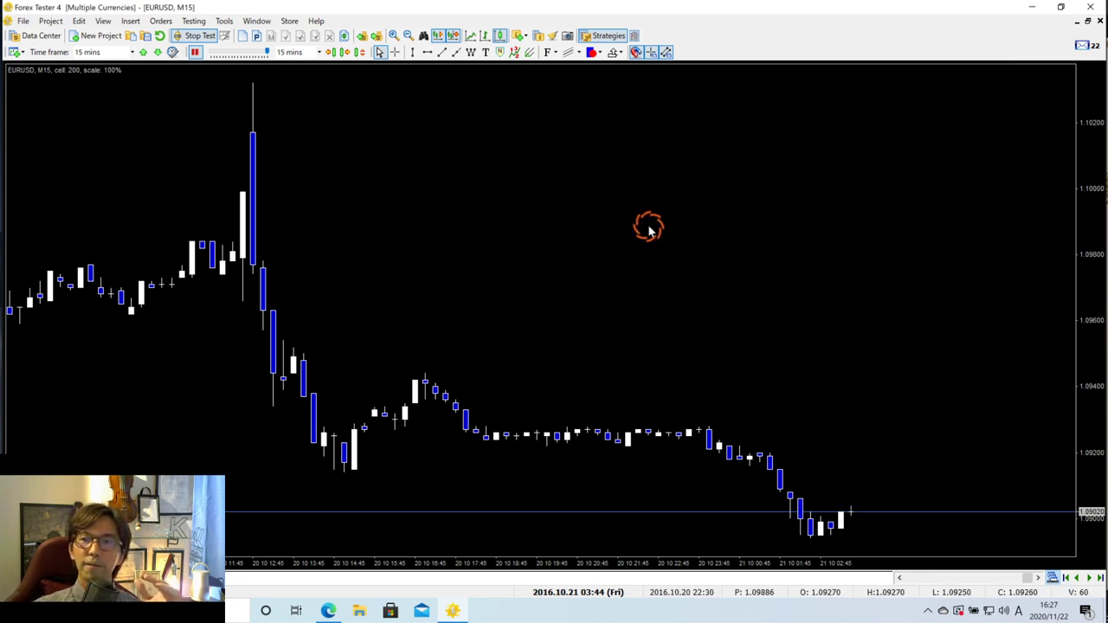
pyautogui.click(395, 34)
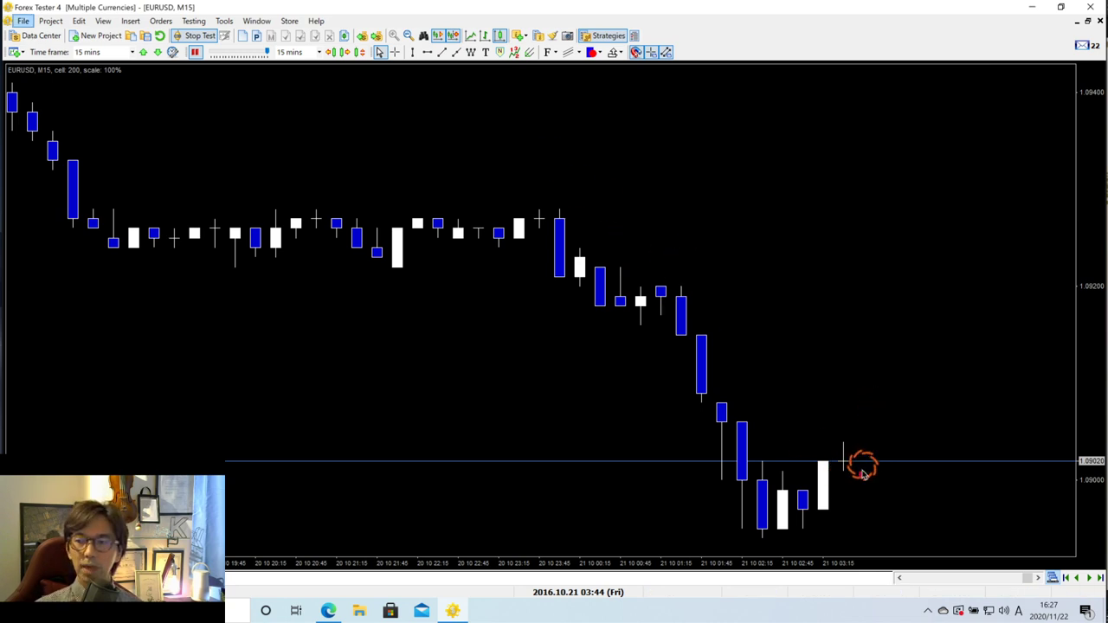
# Sketch a bearish candle after the latest M15 doji, with a sell level marked "S" below the doji's low, and clear the sketch
pyautogui.moveTo(856, 452)
pyautogui.mouseDown()
pyautogui.moveTo(871, 497)
pyautogui.moveTo(850, 465)
pyautogui.moveTo(864, 493)
pyautogui.moveTo(846, 487)
pyautogui.mouseUp()
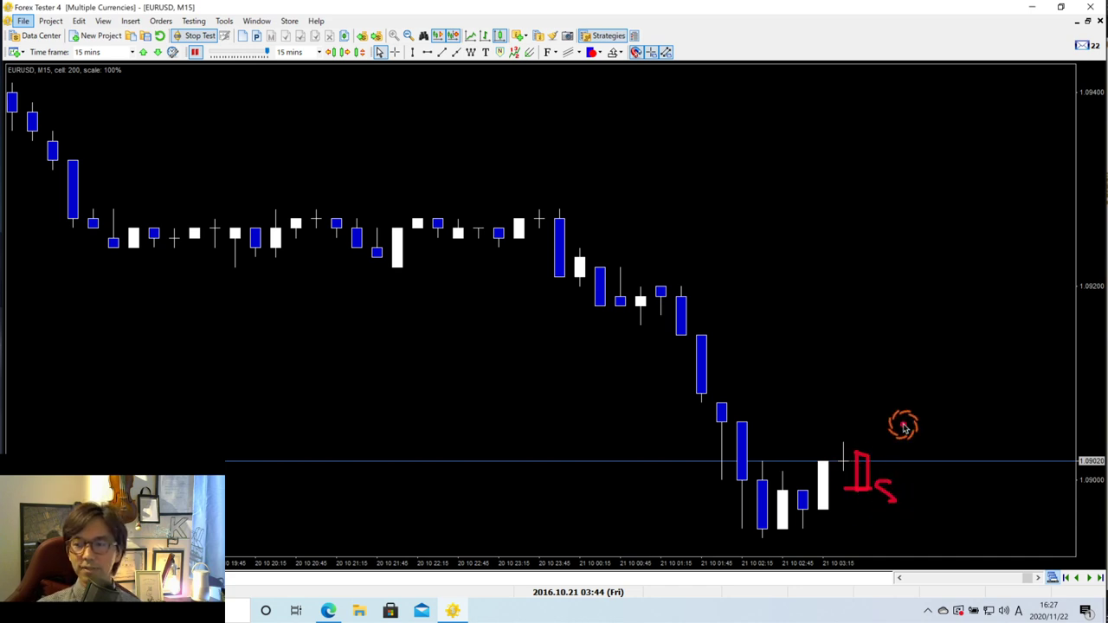
pyautogui.moveTo(885, 494); pyautogui.dragTo(877, 505)
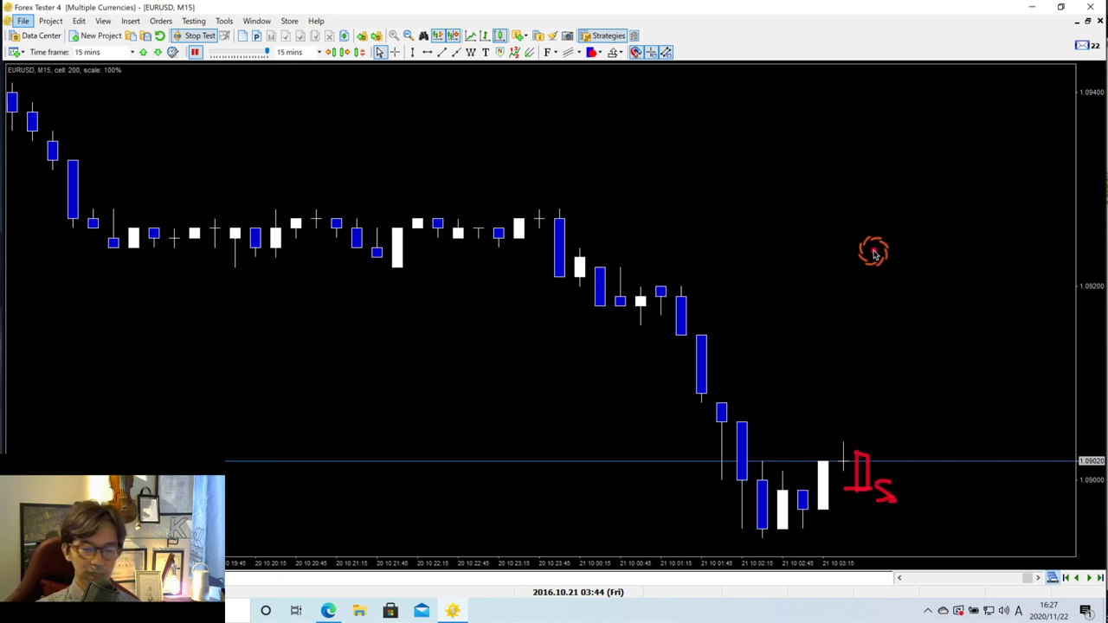
pyautogui.press('Escape')
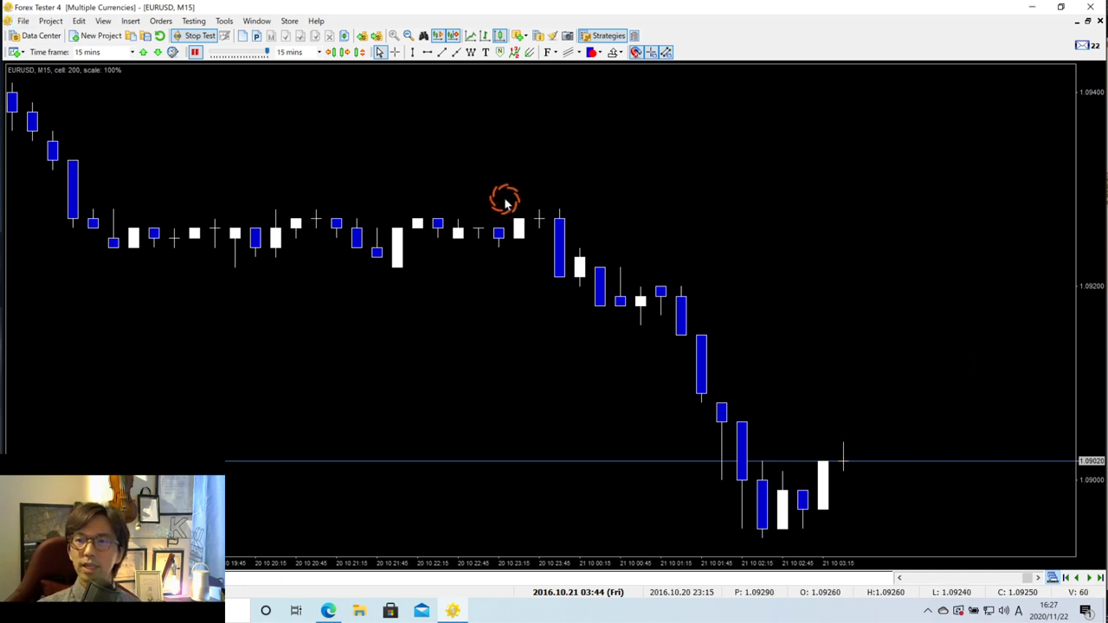
# Circle three earlier dojis in the sideways range and draw a horizontal arrow, a falling arrow and a dip-and-rebound arrow above and beside them
pyautogui.press('alt')
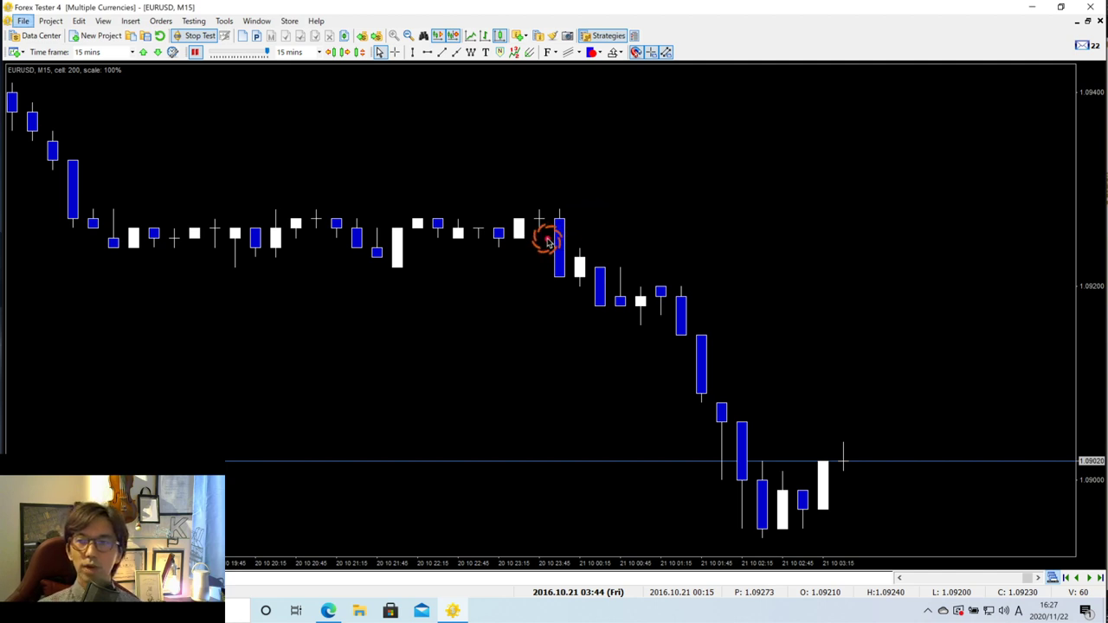
pyautogui.moveTo(534, 242)
pyautogui.mouseDown()
pyautogui.moveTo(565, 202)
pyautogui.moveTo(540, 243)
pyautogui.mouseUp()
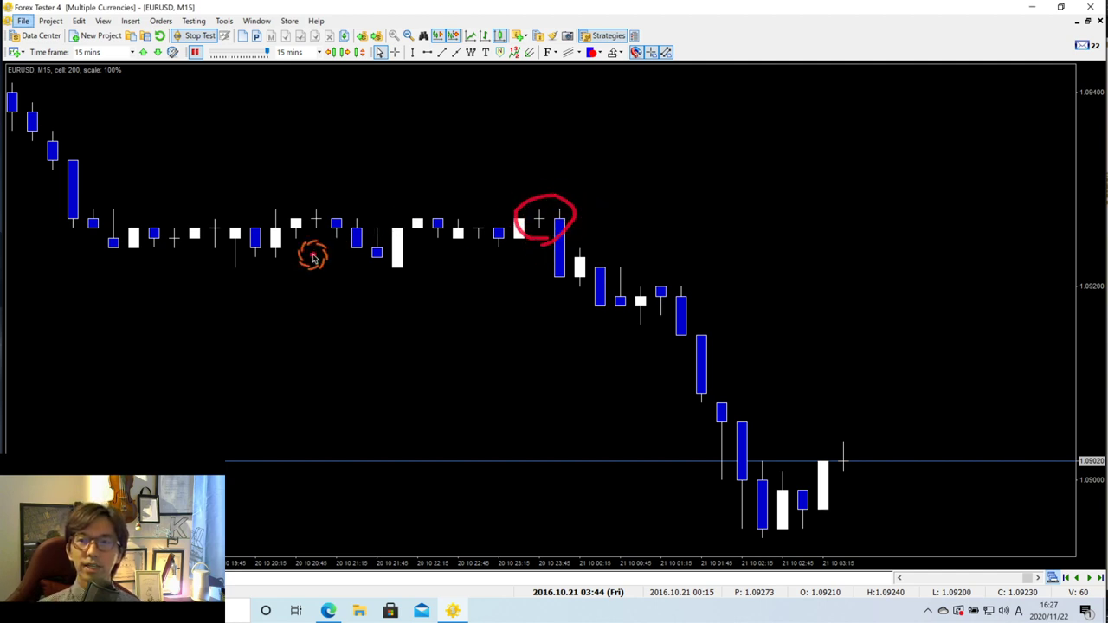
pyautogui.moveTo(316, 243)
pyautogui.mouseDown()
pyautogui.moveTo(293, 205)
pyautogui.moveTo(328, 206)
pyautogui.moveTo(334, 236)
pyautogui.mouseUp()
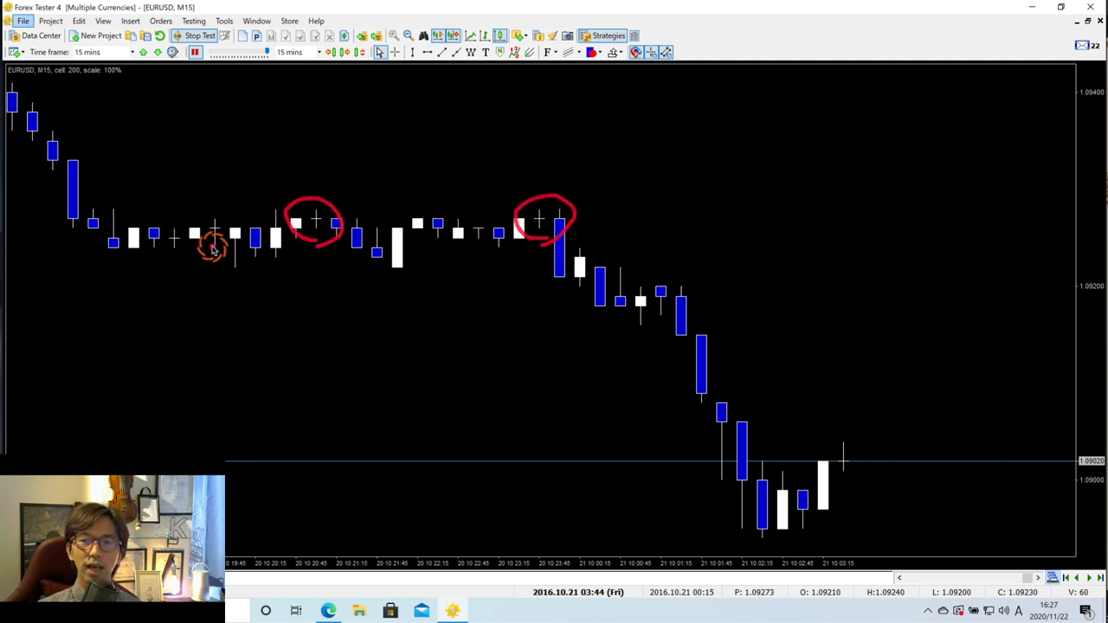
pyautogui.moveTo(215, 256); pyautogui.dragTo(232, 250)
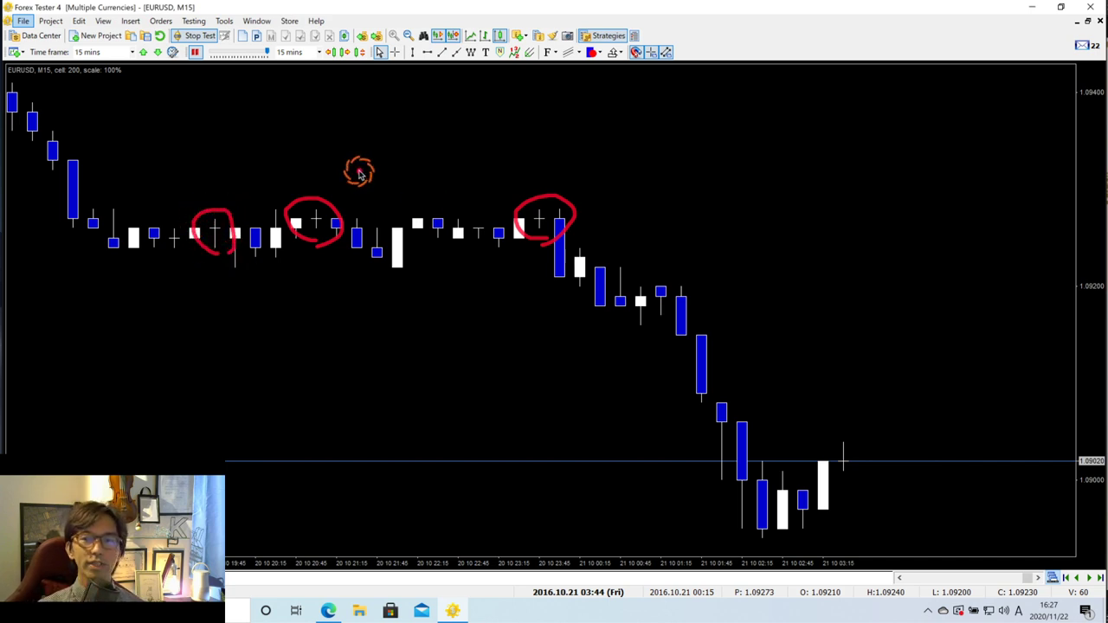
pyautogui.moveTo(185, 106)
pyautogui.mouseDown()
pyautogui.moveTo(483, 106)
pyautogui.moveTo(466, 118)
pyautogui.mouseUp()
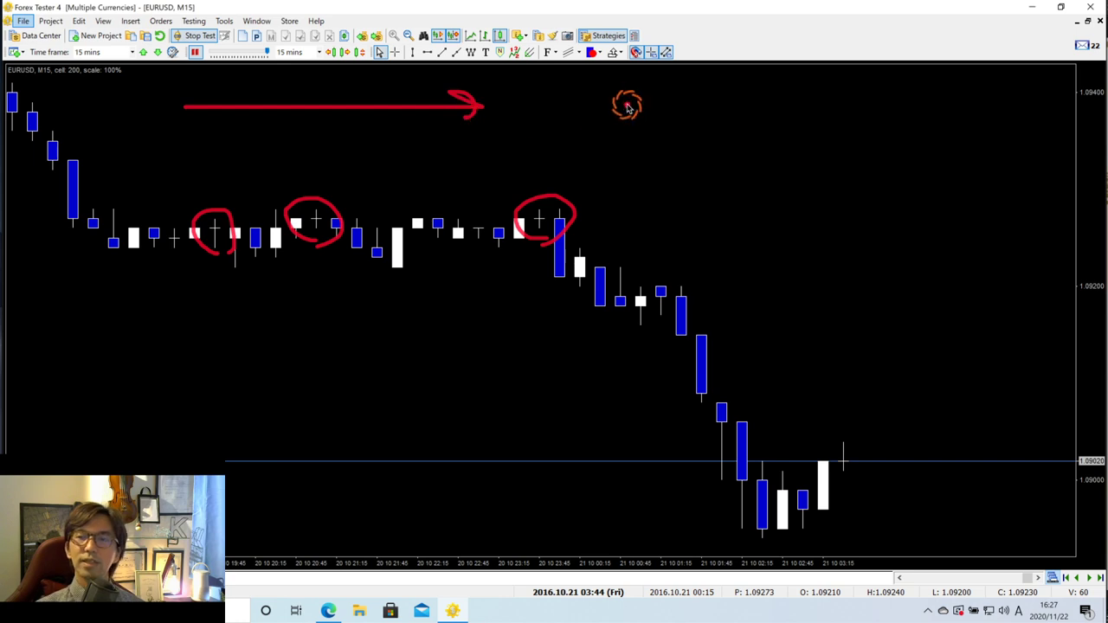
pyautogui.moveTo(301, 2)
pyautogui.mouseDown()
pyautogui.moveTo(465, 52)
pyautogui.moveTo(462, 73)
pyautogui.mouseUp()
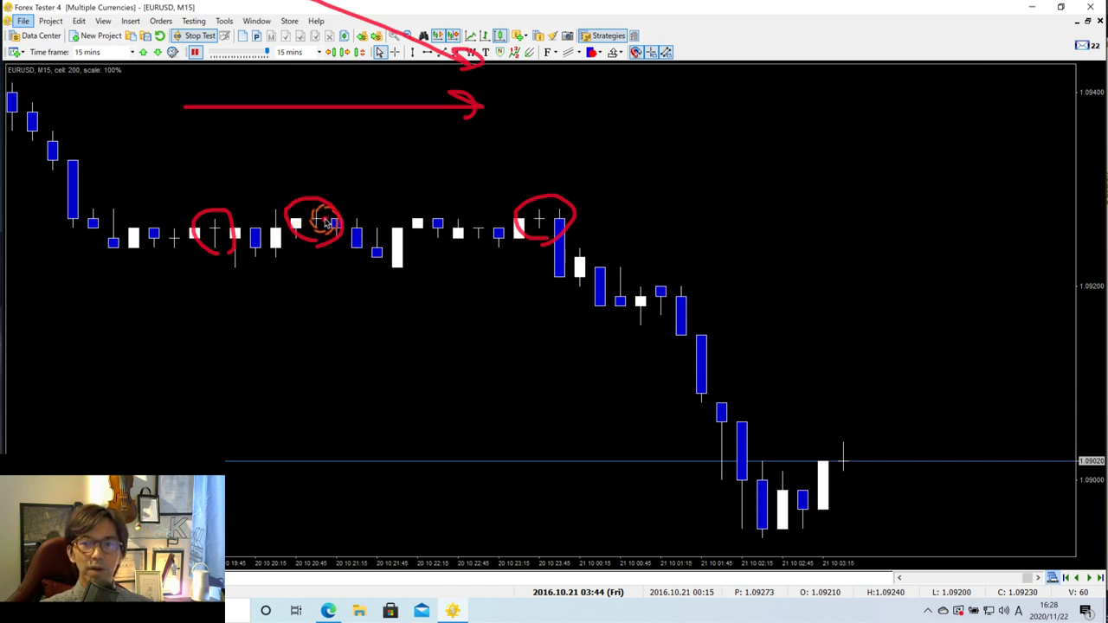
pyautogui.moveTo(319, 218)
pyautogui.mouseDown()
pyautogui.moveTo(353, 245)
pyautogui.moveTo(418, 183)
pyautogui.moveTo(400, 178)
pyautogui.moveTo(425, 198)
pyautogui.mouseUp()
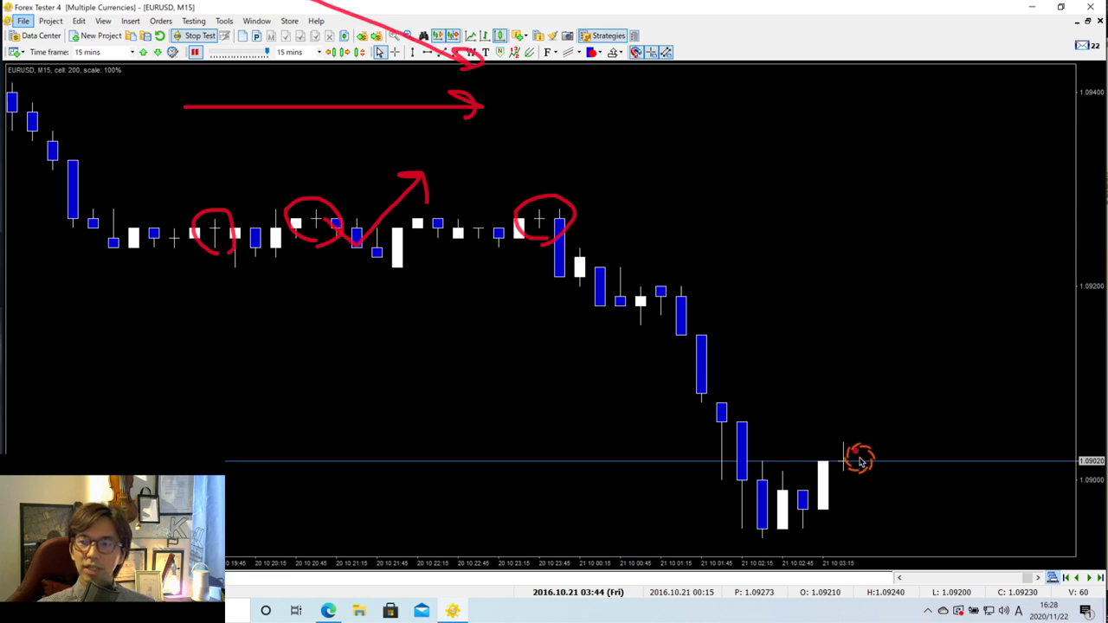
# Draw two falling arrows and a breakout candle with an "S" sell level after the latest doji, circle another earlier doji, and clear all annotations
pyautogui.moveTo(868, 69)
pyautogui.mouseDown()
pyautogui.moveTo(1004, 185)
pyautogui.moveTo(987, 191)
pyautogui.mouseUp()
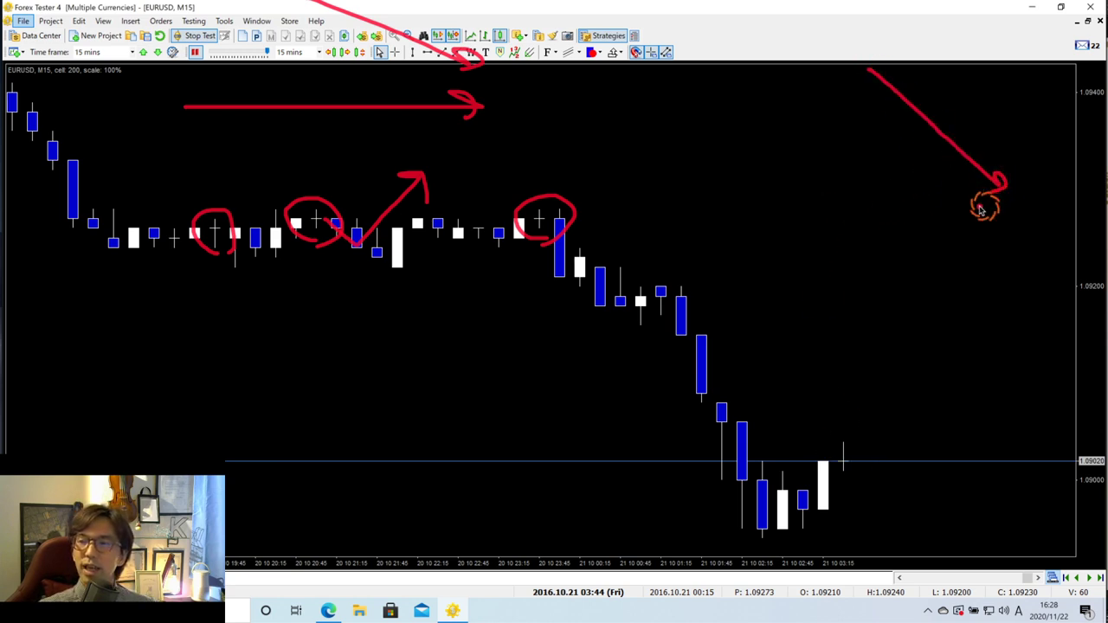
pyautogui.moveTo(847, 124)
pyautogui.mouseDown()
pyautogui.moveTo(950, 233)
pyautogui.moveTo(924, 233)
pyautogui.mouseUp()
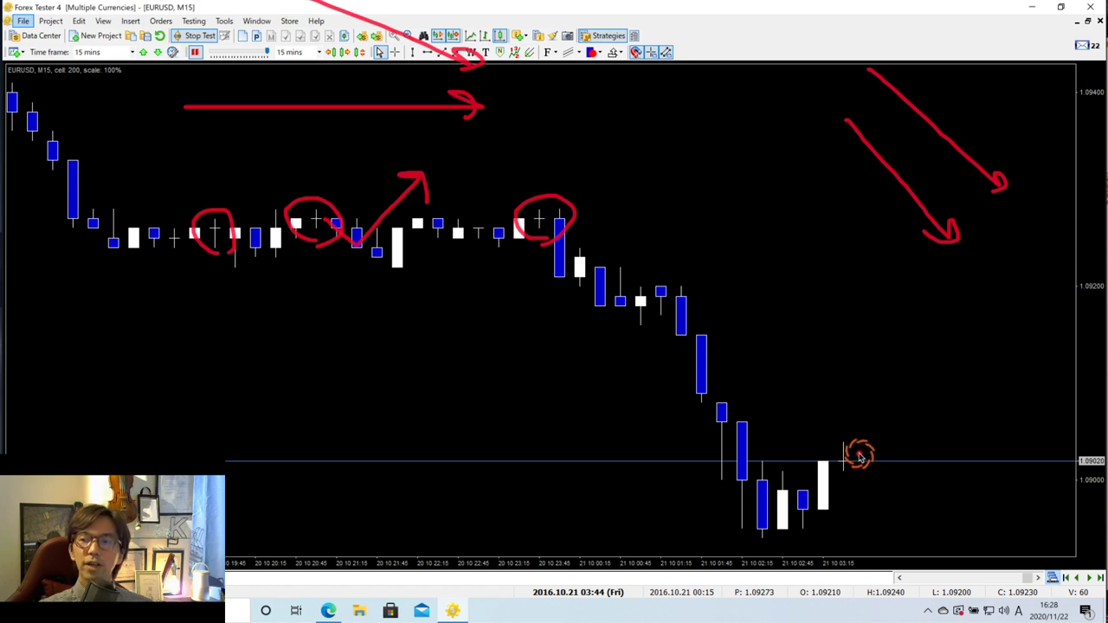
pyautogui.moveTo(858, 452)
pyautogui.mouseDown()
pyautogui.moveTo(857, 491)
pyautogui.moveTo(871, 490)
pyautogui.moveTo(859, 451)
pyautogui.mouseUp()
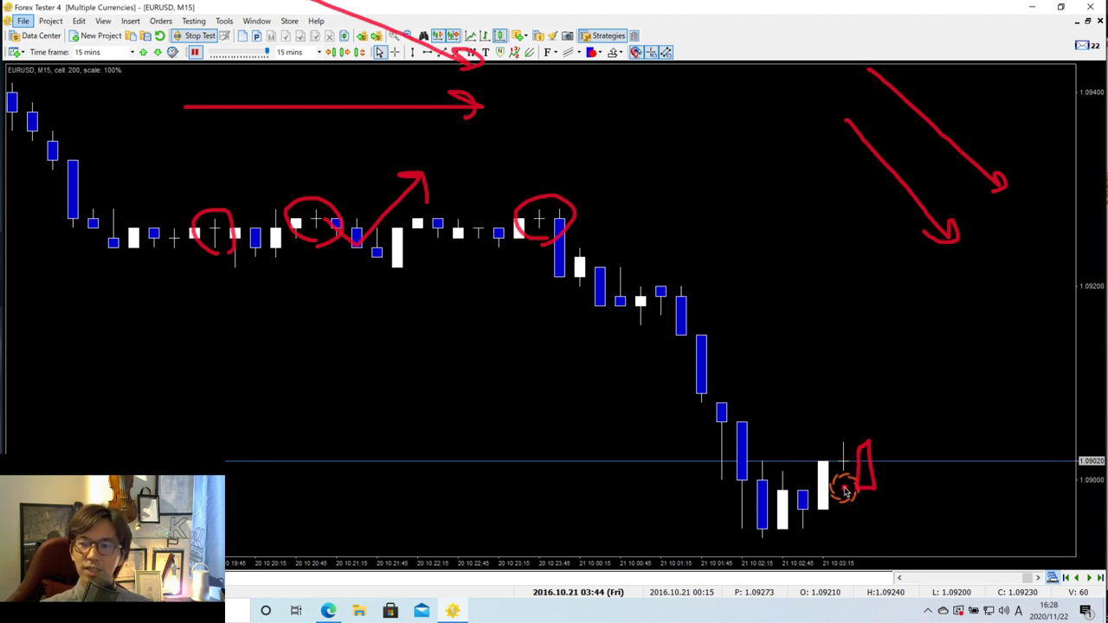
pyautogui.moveTo(845, 490)
pyautogui.mouseDown()
pyautogui.moveTo(894, 489)
pyautogui.moveTo(946, 566)
pyautogui.moveTo(968, 578)
pyautogui.mouseUp()
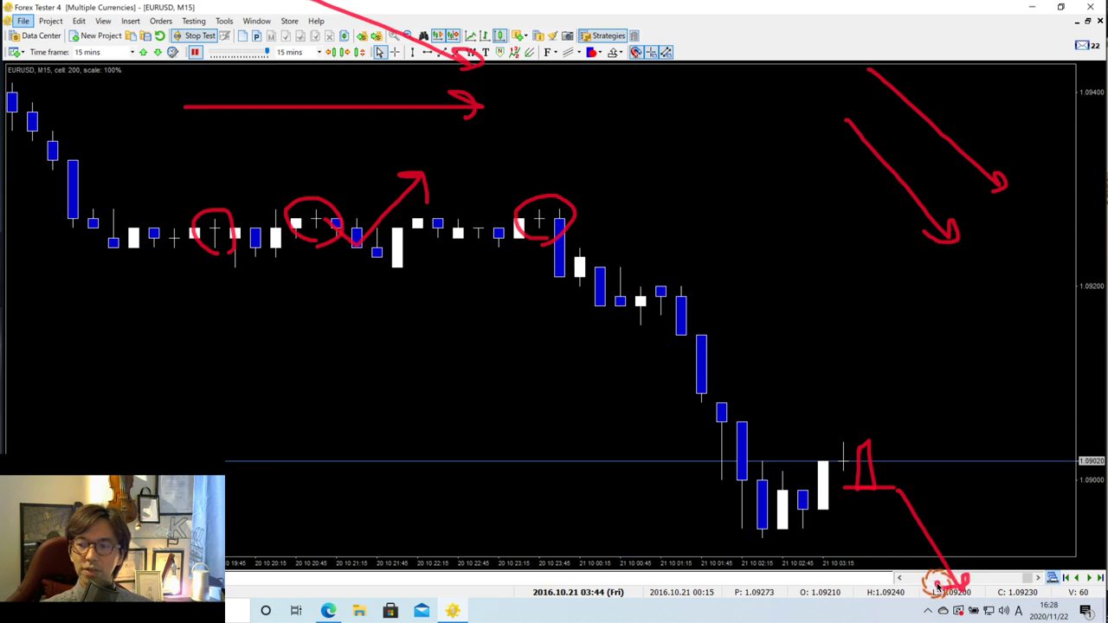
pyautogui.moveTo(935, 471); pyautogui.dragTo(917, 497)
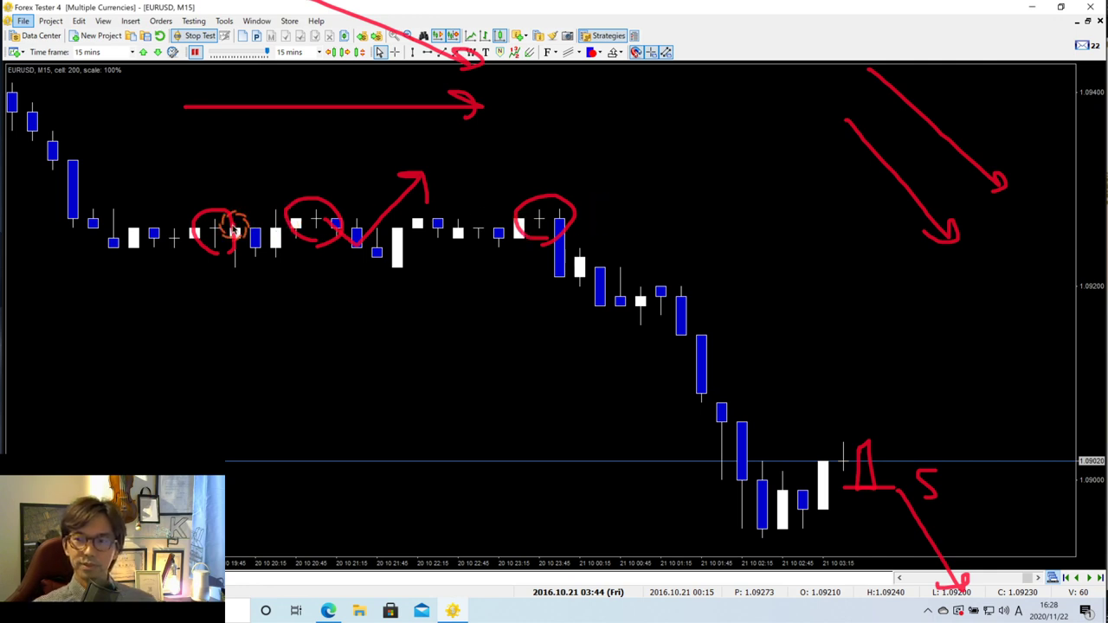
pyautogui.moveTo(178, 255)
pyautogui.mouseDown()
pyautogui.moveTo(148, 248)
pyautogui.moveTo(153, 232)
pyautogui.moveTo(186, 227)
pyautogui.mouseUp()
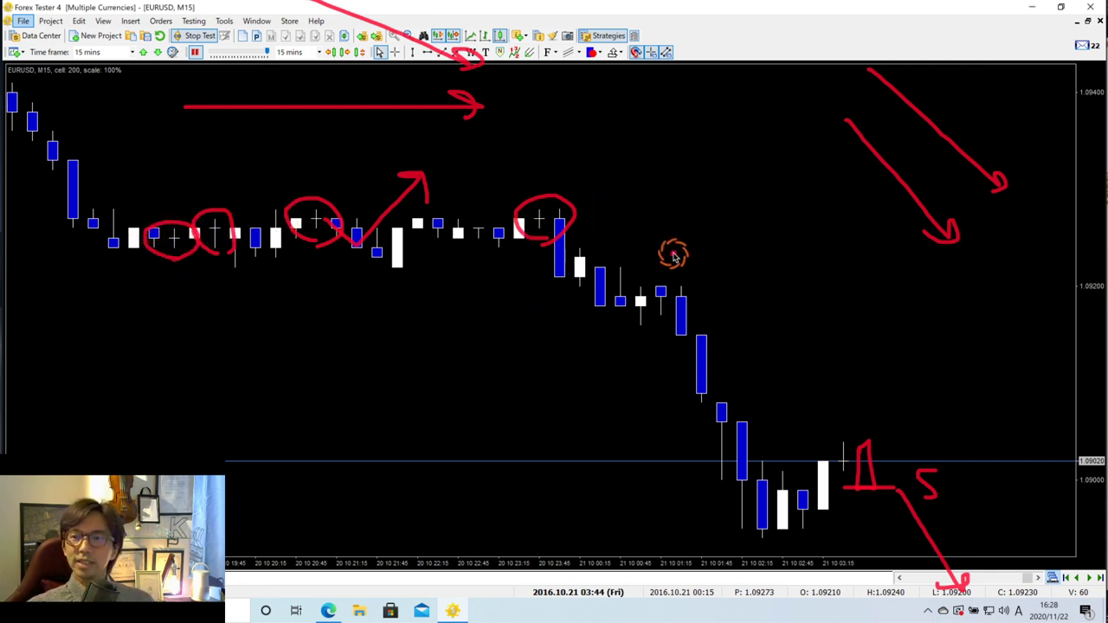
pyautogui.press('Escape')
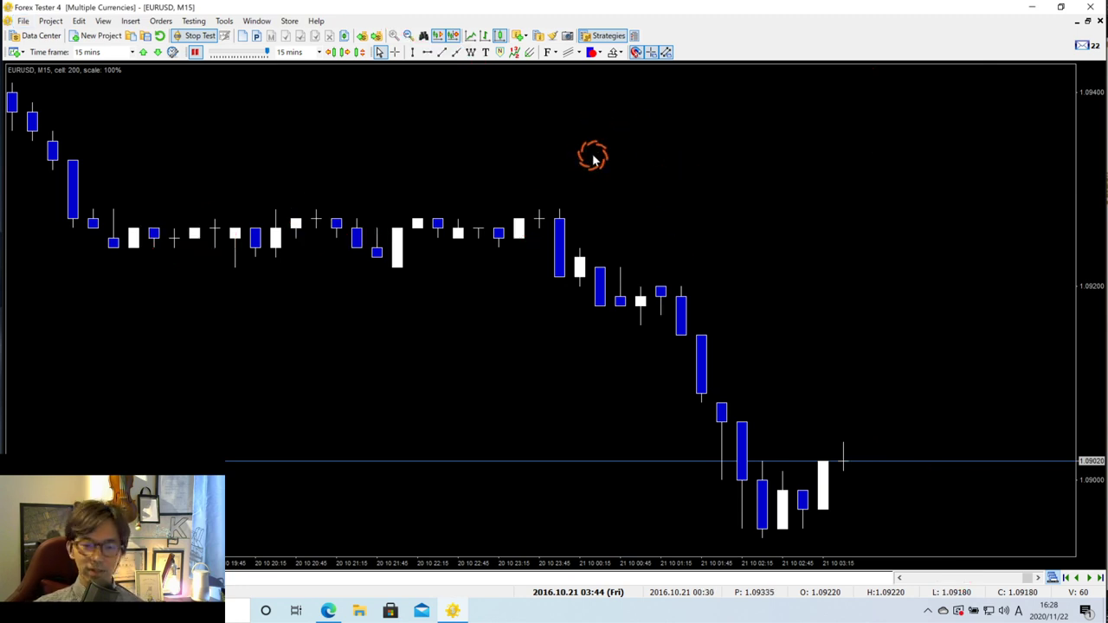
# Advance the test to 2016.10.21 06:59, outline the latest M15 doji with a box, and clear the outline
pyautogui.press('F12')
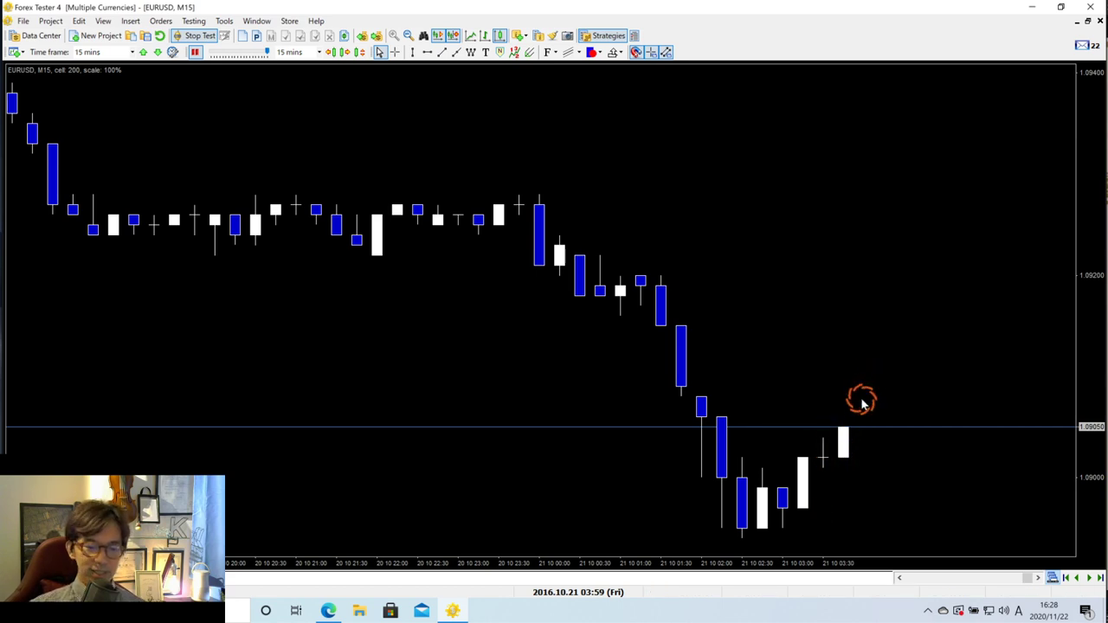
pyautogui.moveTo(809, 433)
pyautogui.mouseDown()
pyautogui.moveTo(886, 430)
pyautogui.moveTo(880, 442)
pyautogui.moveTo(877, 412)
pyautogui.moveTo(880, 440)
pyautogui.mouseUp()
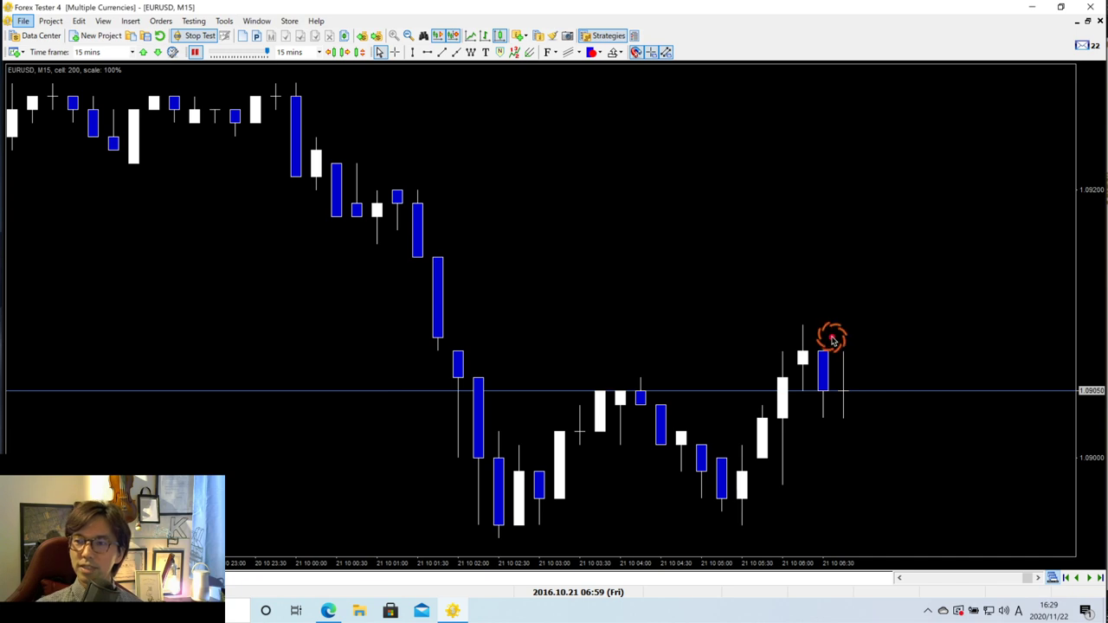
pyautogui.moveTo(833, 339)
pyautogui.mouseDown()
pyautogui.moveTo(832, 428)
pyautogui.moveTo(843, 428)
pyautogui.moveTo(861, 426)
pyautogui.moveTo(861, 345)
pyautogui.moveTo(836, 334)
pyautogui.mouseUp()
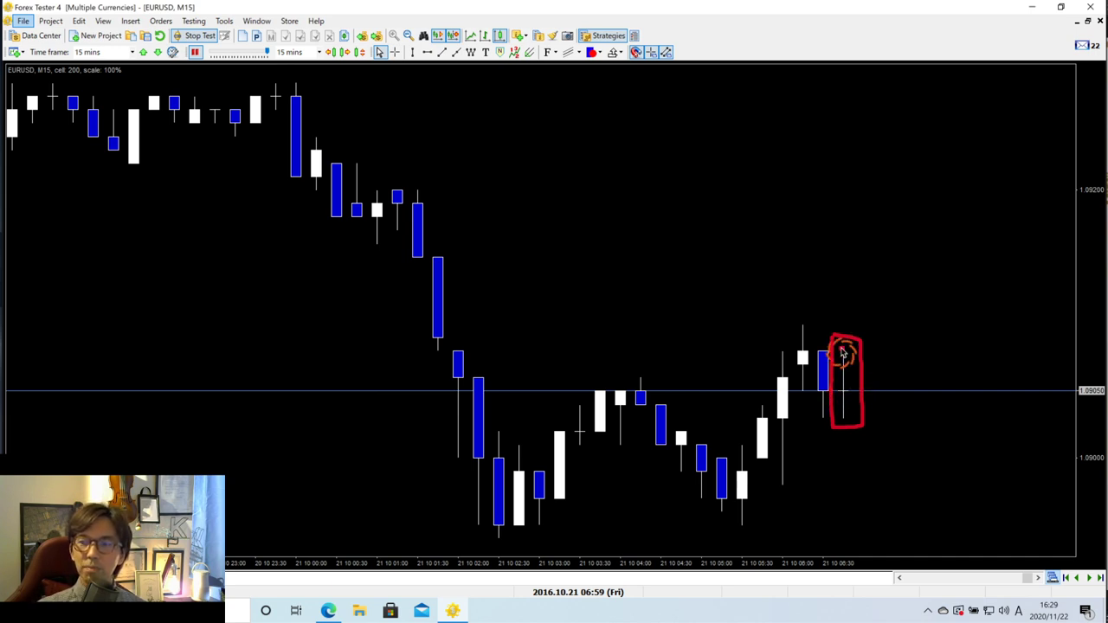
pyautogui.press('Escape')
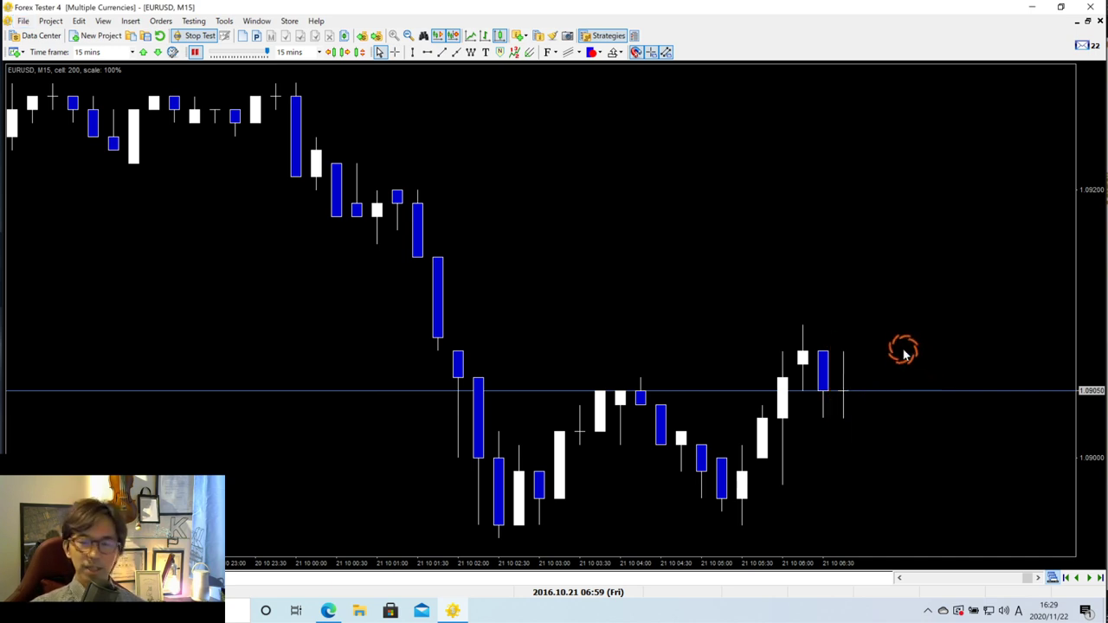
# Sketch a bearish candle breaking the doji's low with an "S" sell level, clear it, and advance the test to 2016.10.21 07:14
pyautogui.moveTo(859, 379)
pyautogui.mouseDown()
pyautogui.moveTo(860, 447)
pyautogui.moveTo(878, 442)
pyautogui.moveTo(863, 379)
pyautogui.mouseUp()
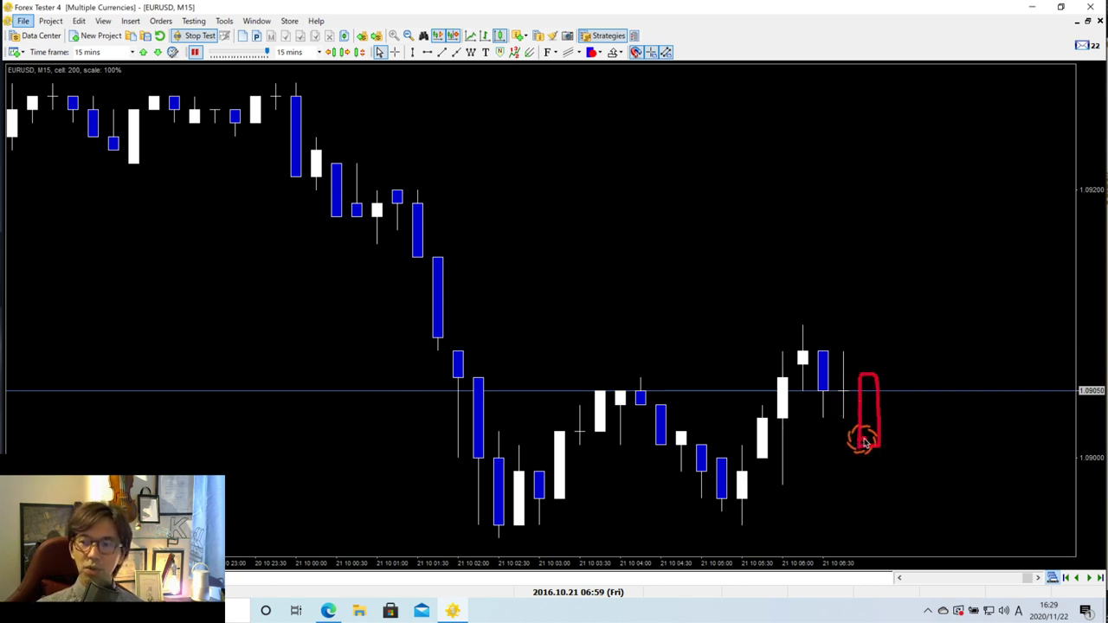
pyautogui.moveTo(843, 448)
pyautogui.mouseDown()
pyautogui.moveTo(934, 440)
pyautogui.moveTo(926, 460)
pyautogui.mouseUp()
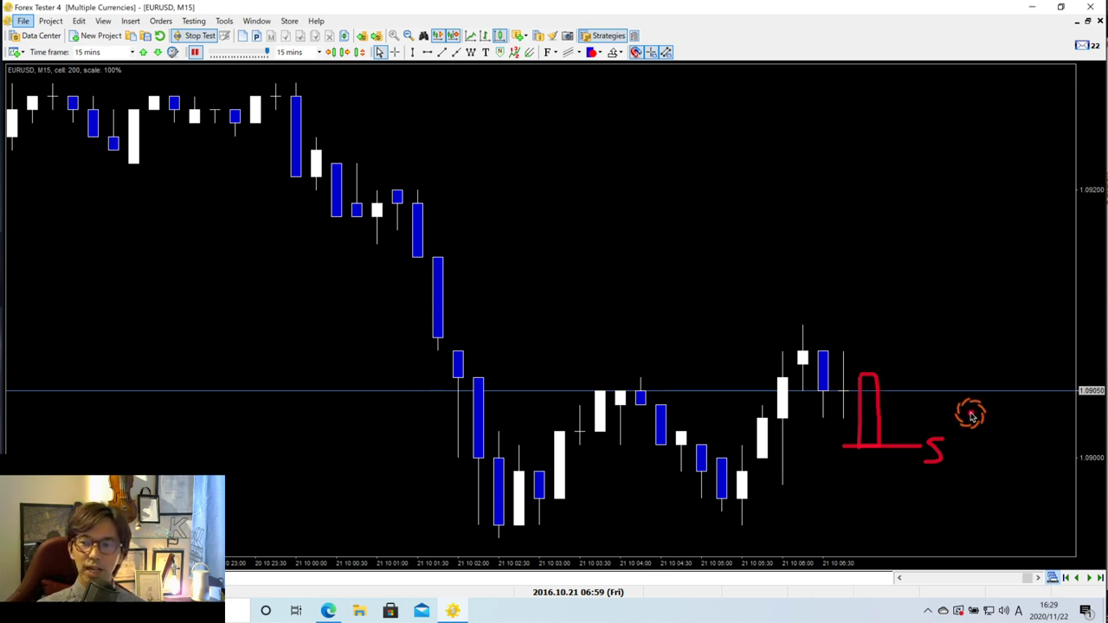
pyautogui.press('Escape')
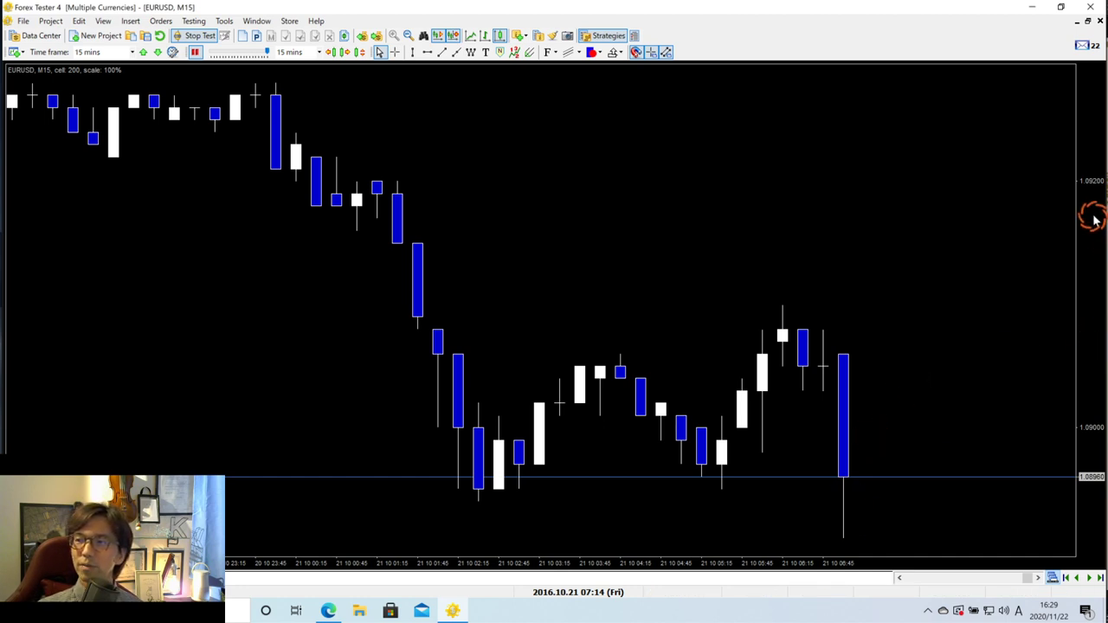
# Sell 1.00 lot of EURUSD at market with a 1.09060 stop loss, and raise the stop loss to just above the recent swing high
pyautogui.moveTo(1090, 217); pyautogui.dragTo(1091, 389)
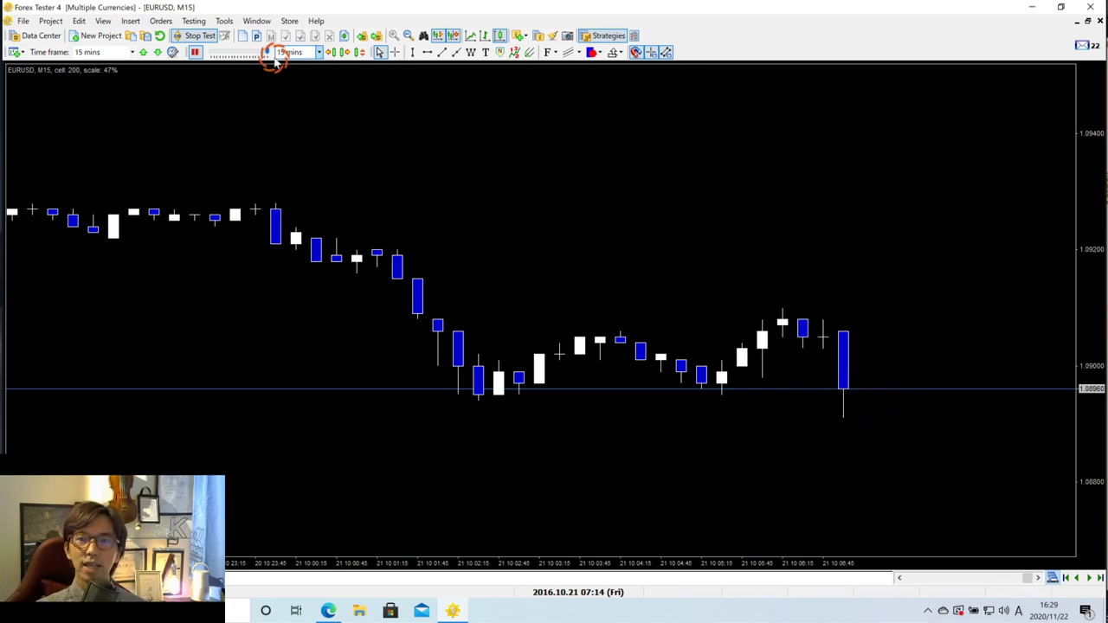
pyautogui.click(161, 21)
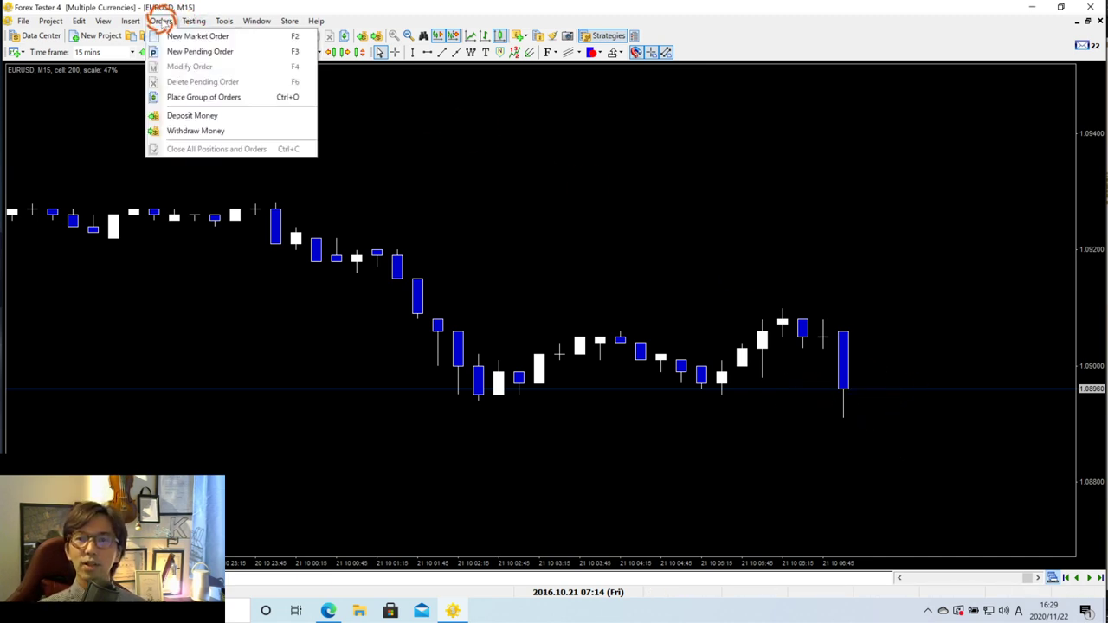
pyautogui.click(160, 35)
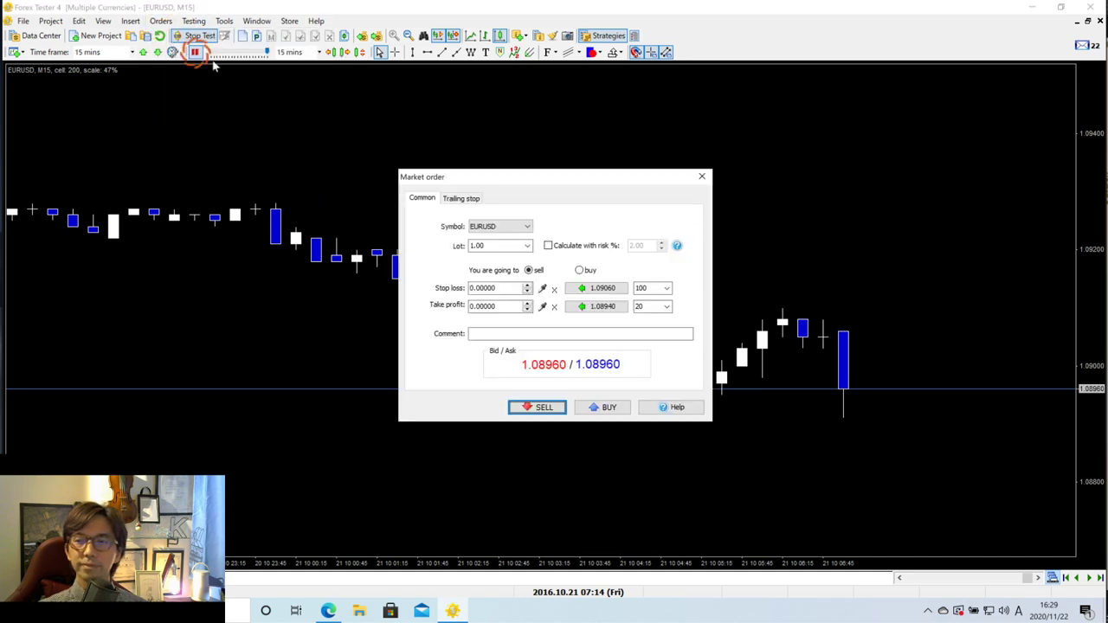
pyautogui.click(592, 288)
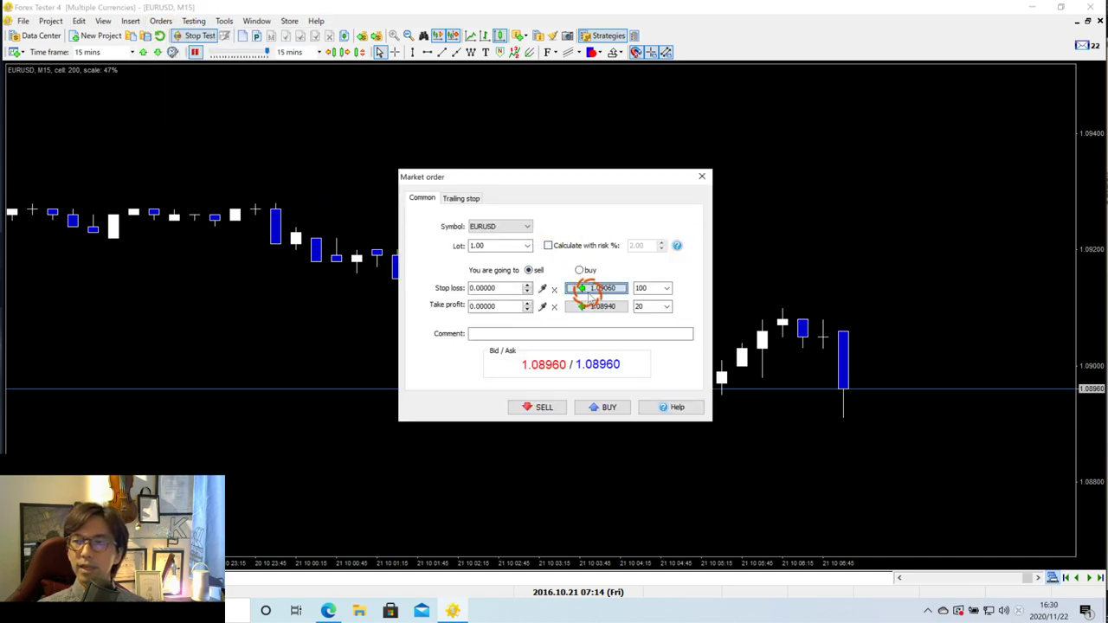
pyautogui.click(543, 405)
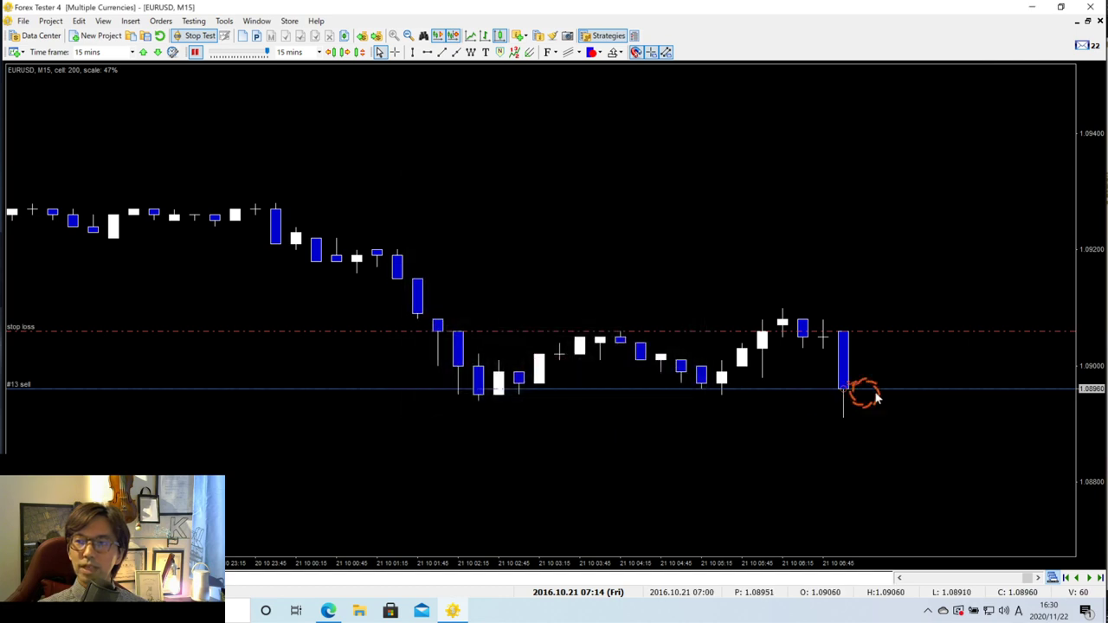
pyautogui.moveTo(867, 333); pyautogui.dragTo(837, 294)
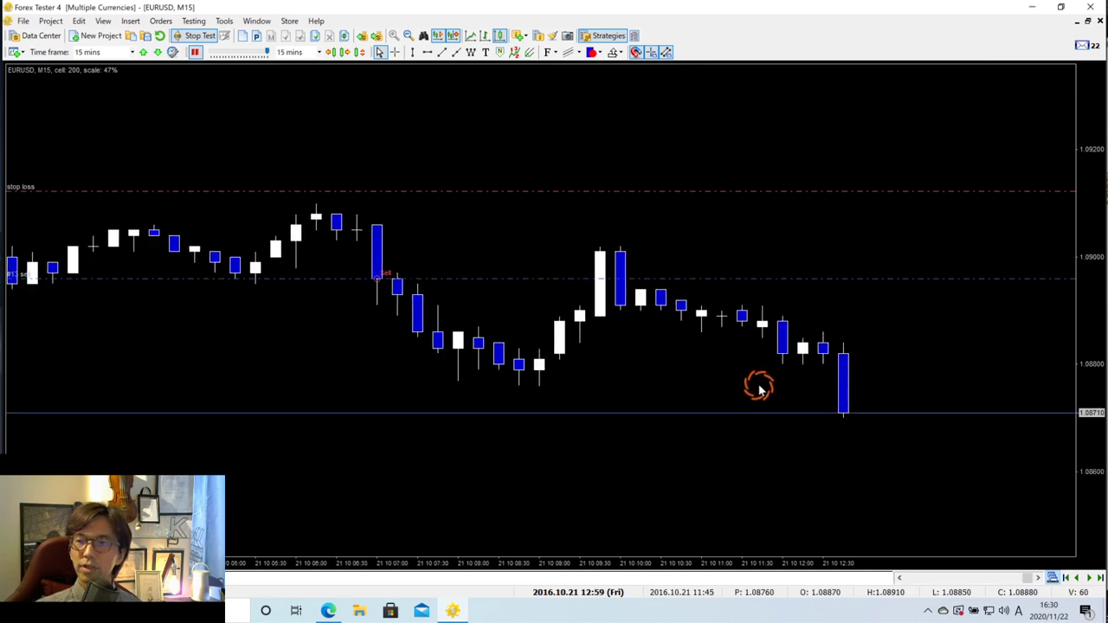
# Draw a horizontal line at the swing low at 1.08758 and lower the sell trade's stop loss to just above the latest swing high
pyautogui.click(427, 52)
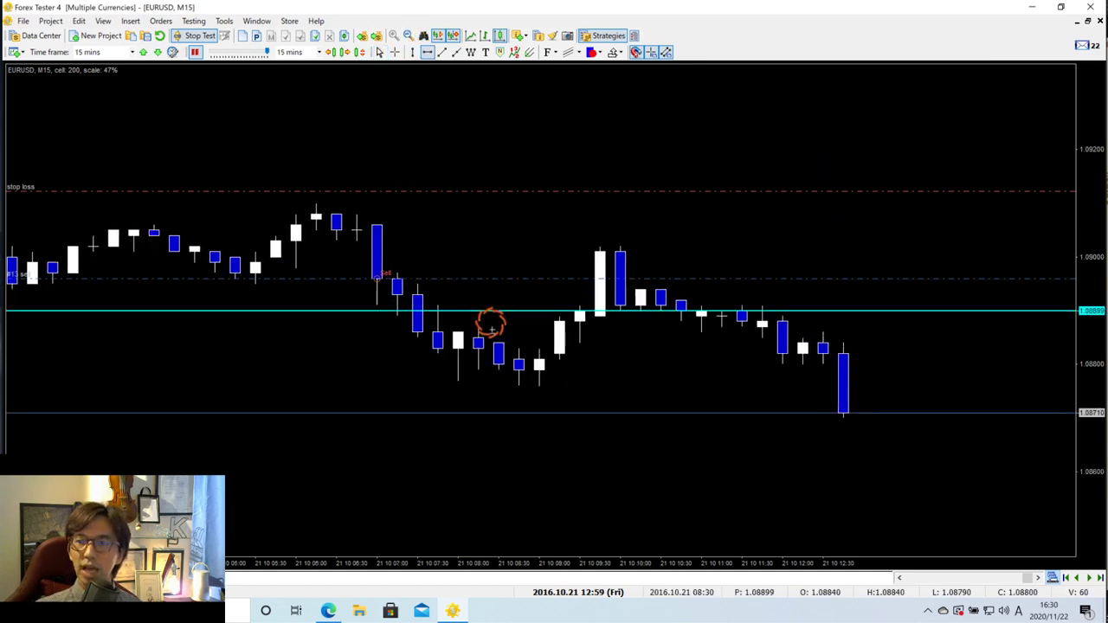
pyautogui.click(501, 387)
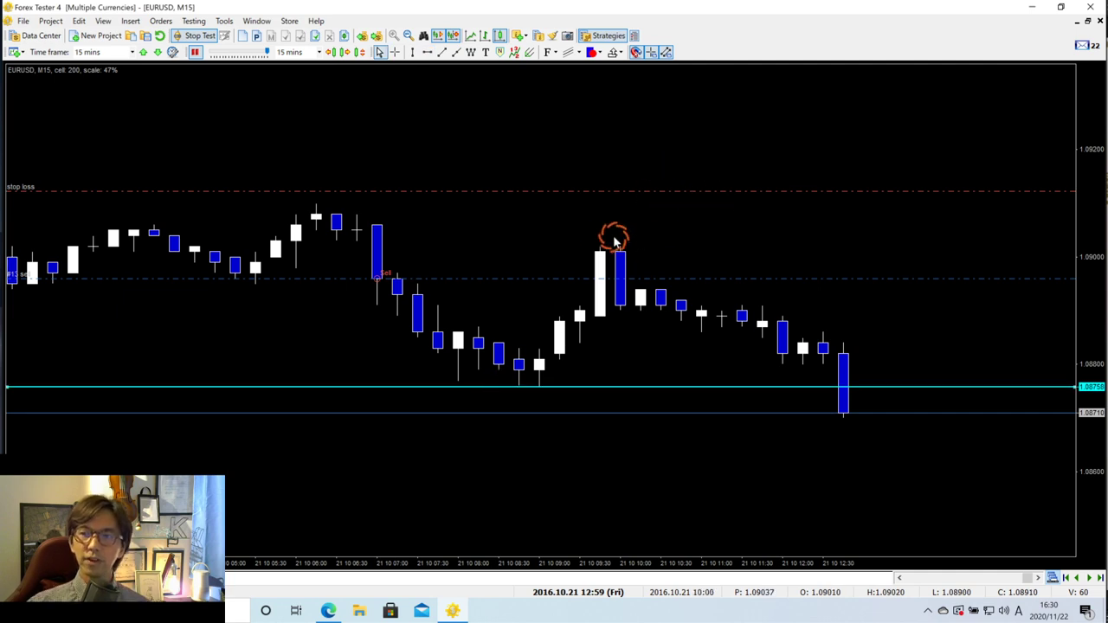
pyautogui.moveTo(610, 191); pyautogui.dragTo(609, 237)
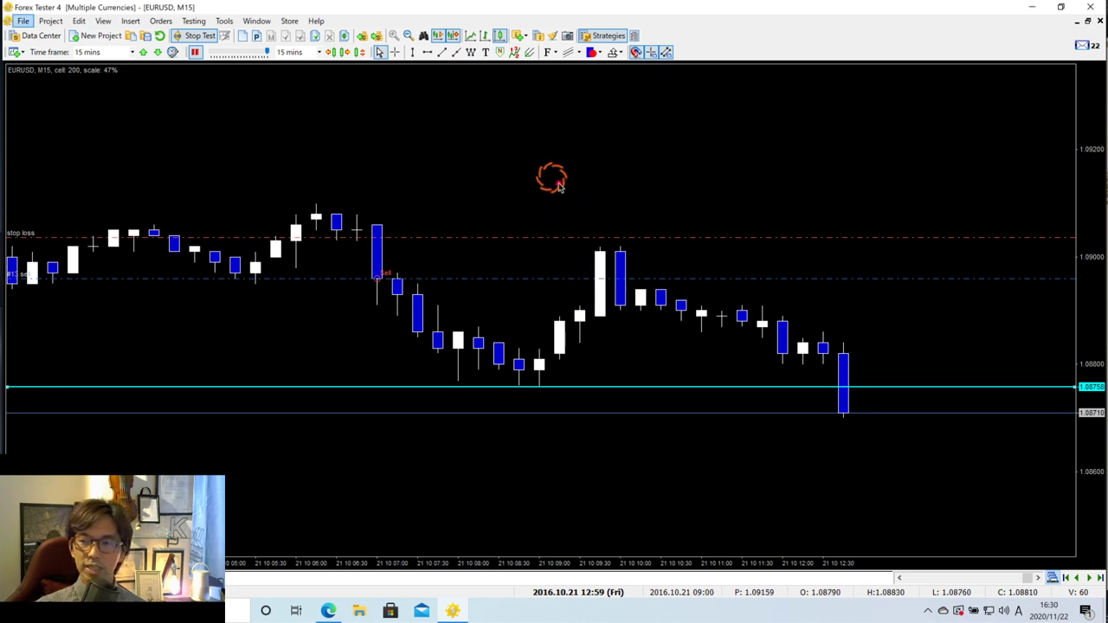
# Sketch a falling price path and a mark from the stop loss to the entry, clear both, and advance the test to 2016.10.21 15:29
pyautogui.moveTo(838, 398)
pyautogui.mouseDown()
pyautogui.moveTo(871, 449)
pyautogui.moveTo(909, 428)
pyautogui.moveTo(945, 482)
pyautogui.mouseUp()
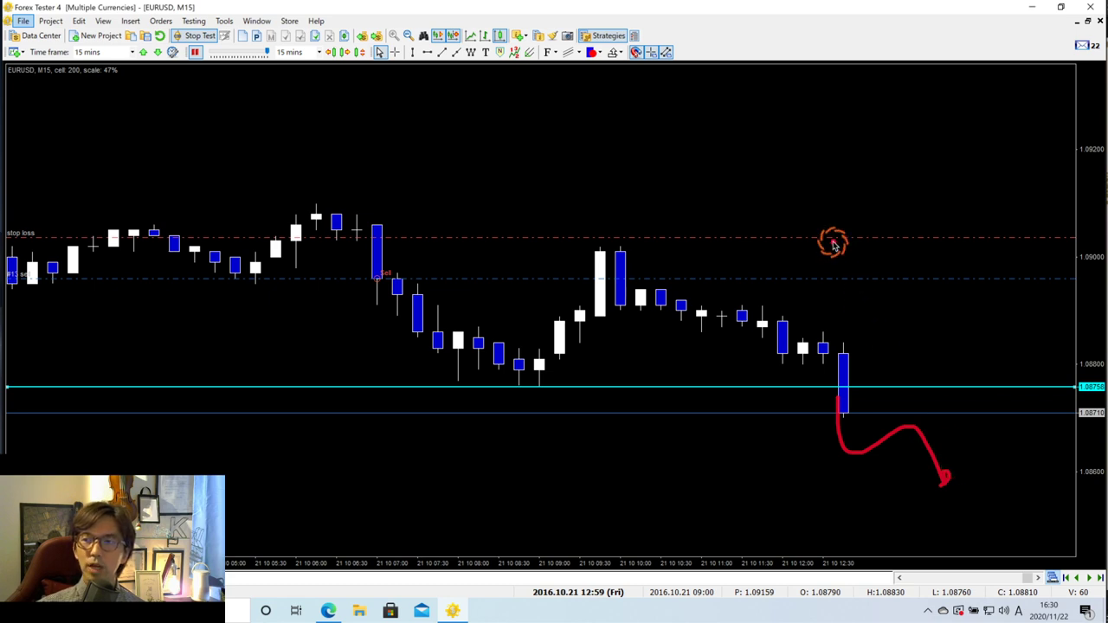
pyautogui.moveTo(820, 240)
pyautogui.mouseDown()
pyautogui.moveTo(831, 255)
pyautogui.moveTo(823, 284)
pyautogui.mouseUp()
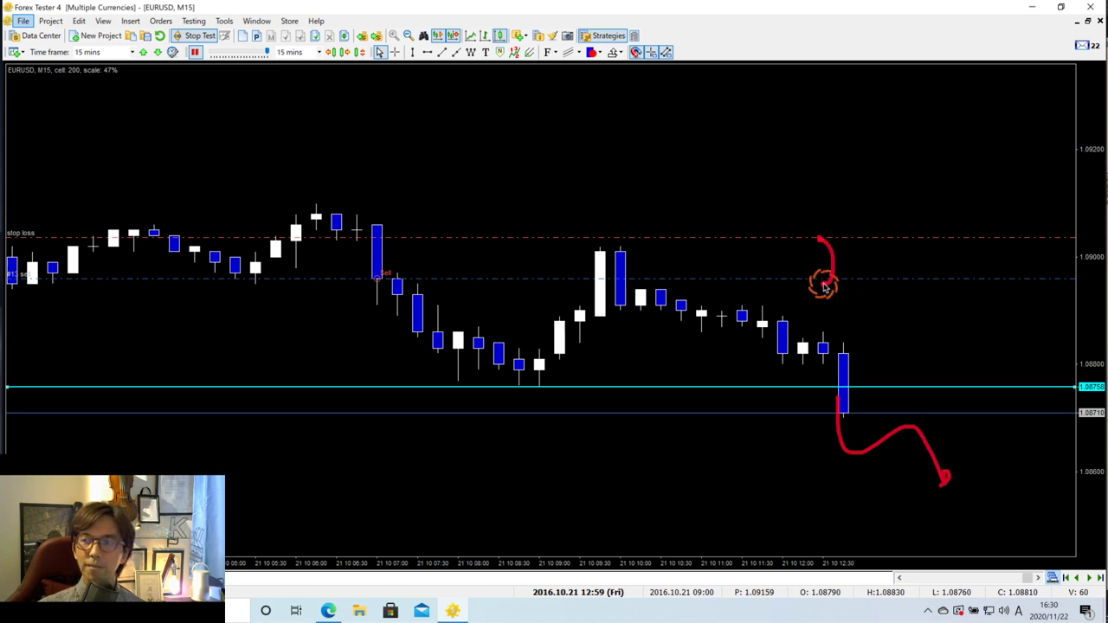
pyautogui.press('Escape')
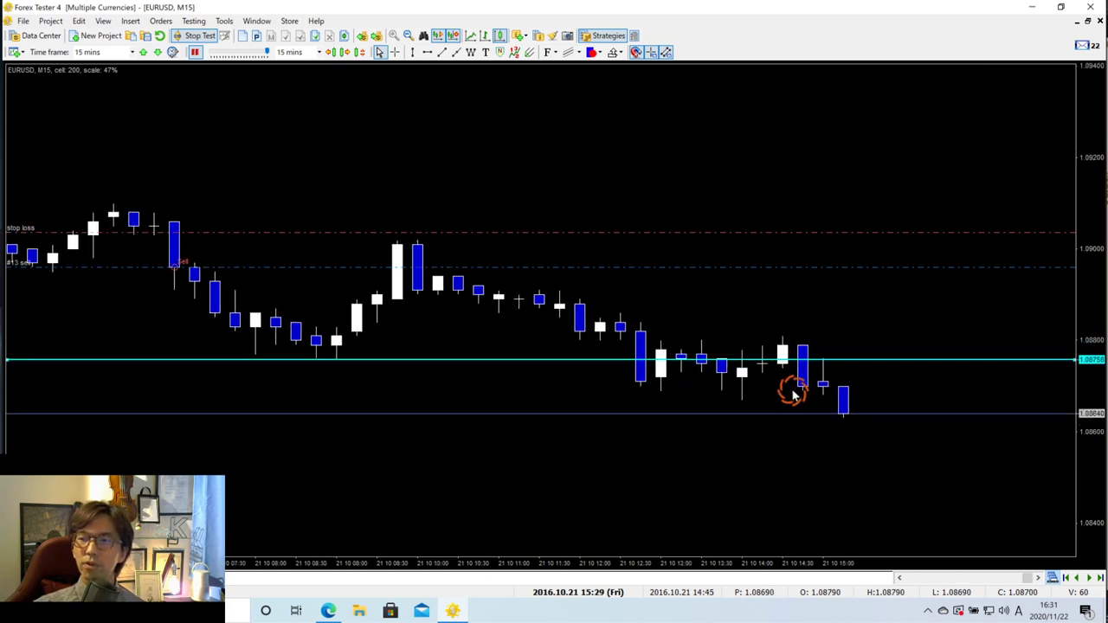
# Draw a second horizontal line at the newer swing low at 1.08665 and lower the stop loss to just below the sell entry
pyautogui.click(424, 54)
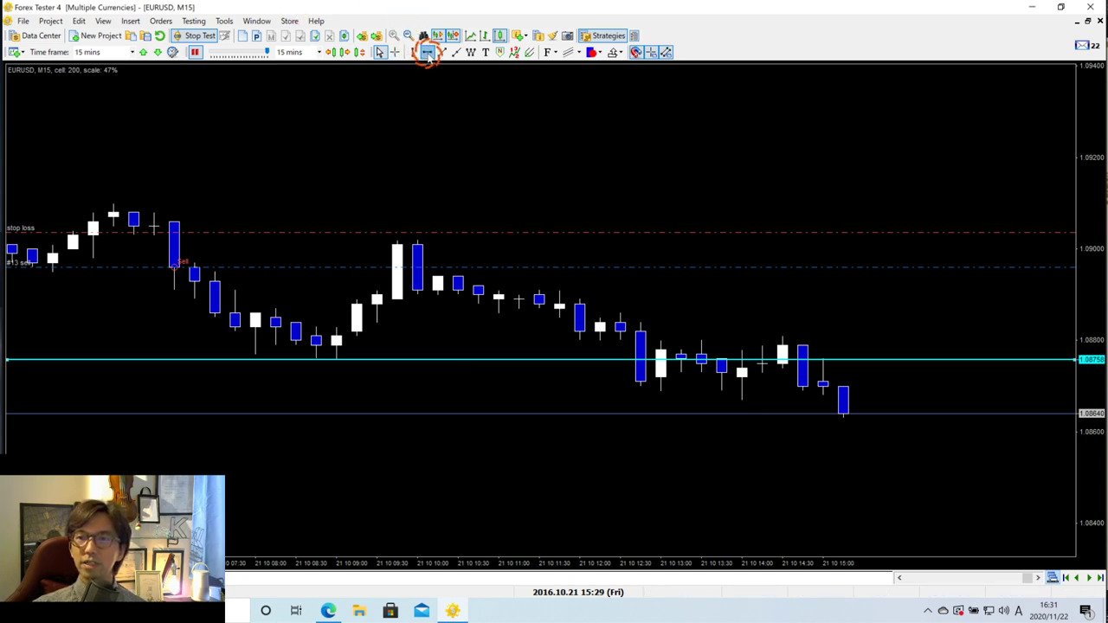
pyautogui.moveTo(594, 422); pyautogui.dragTo(592, 401)
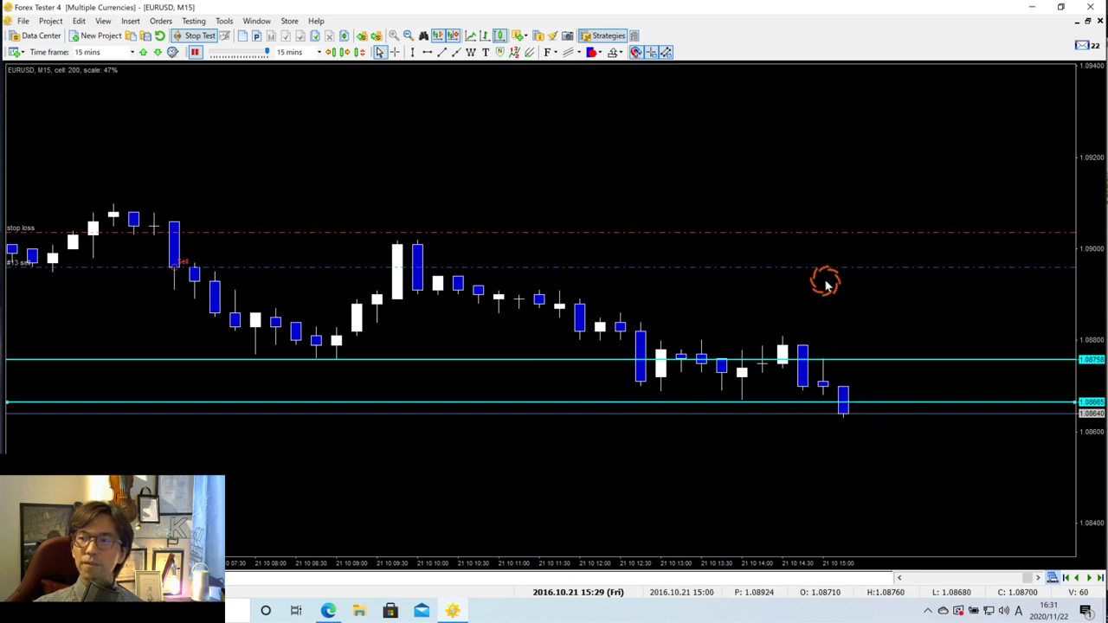
pyautogui.moveTo(780, 232); pyautogui.dragTo(782, 268)
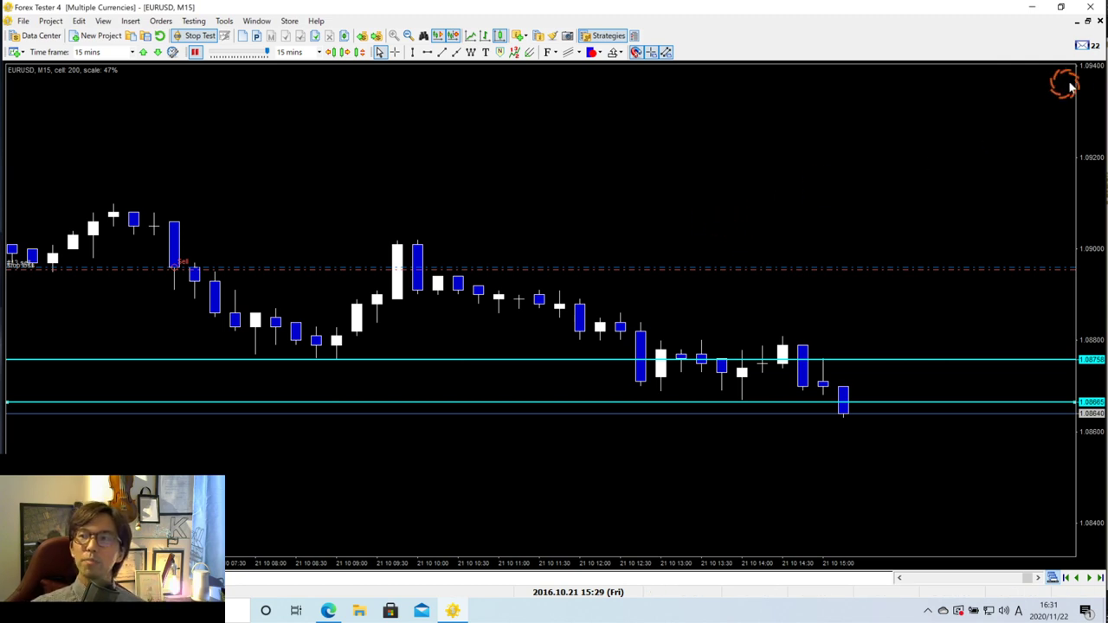
# Switch to PowerPoint to show the channel services and weekly program slide, and return to the EURUSD M15 chart in Forex Tester
pyautogui.hotkey('alt', 'Tab')
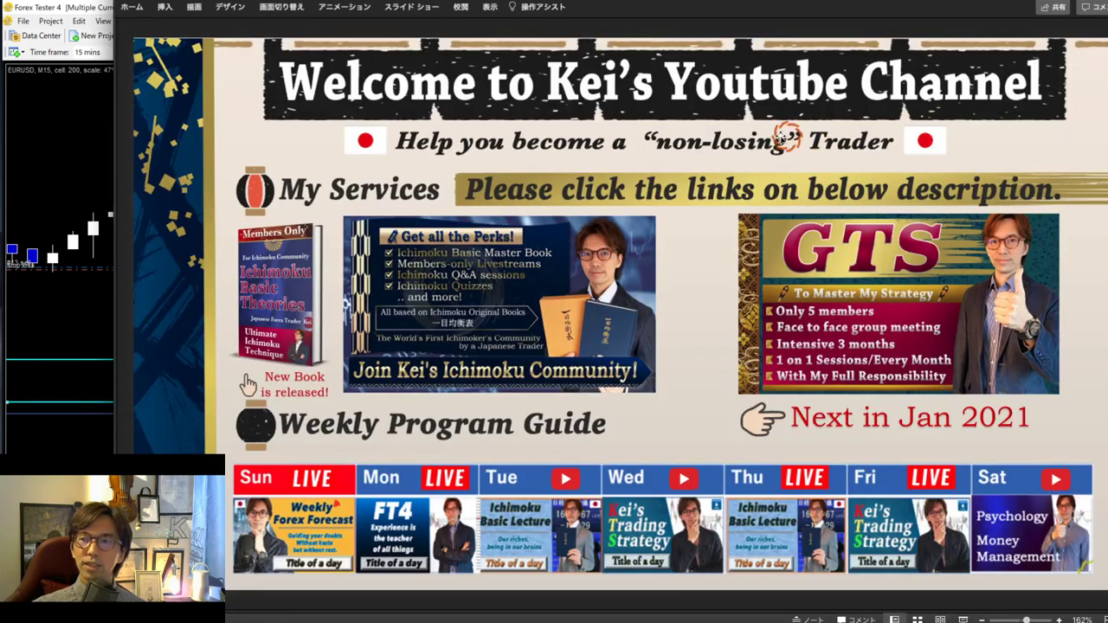
pyautogui.click(60, 101)
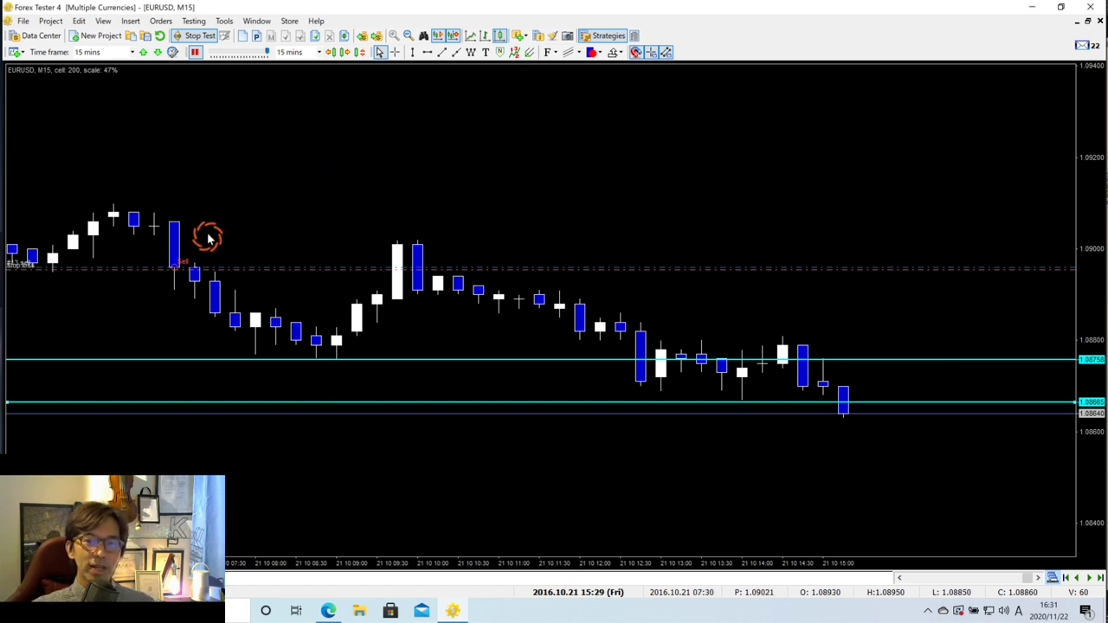
# Draw an arrow pointing at the sell entry candle and a long falling arrow from the entry, and clear both annotations
pyautogui.moveTo(270, 149); pyautogui.dragTo(176, 223)
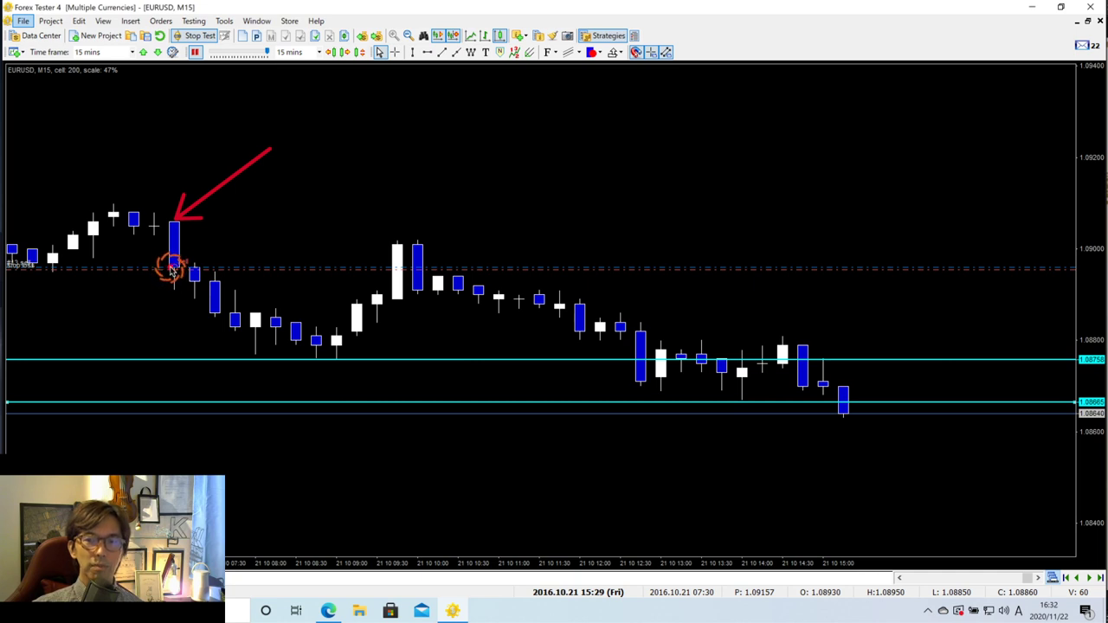
pyautogui.moveTo(172, 269)
pyautogui.mouseDown()
pyautogui.moveTo(403, 361)
pyautogui.moveTo(590, 497)
pyautogui.moveTo(763, 499)
pyautogui.mouseUp()
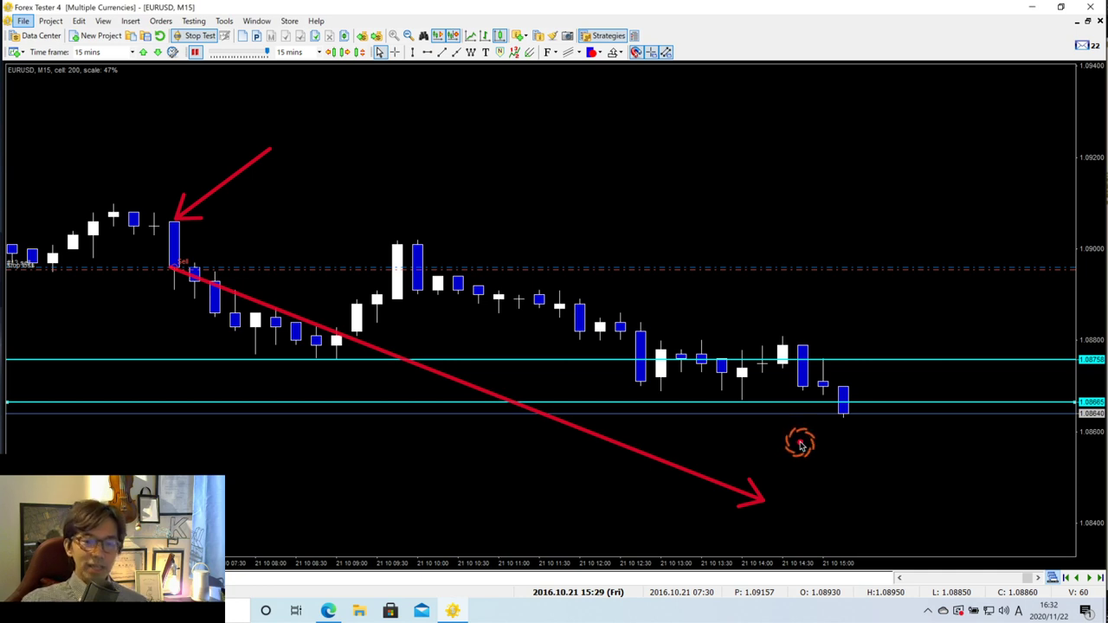
pyautogui.press('Escape')
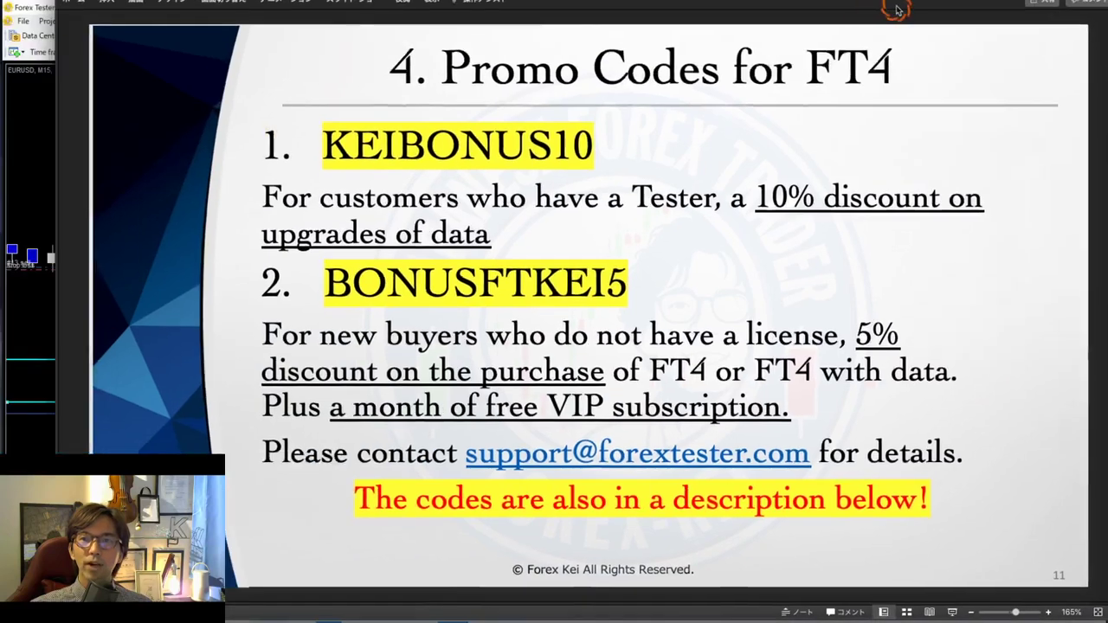
# On PowerPoint's FT4 promo codes slide, highlight the new-buyers condition and part of the free VIP subscription text, and clear the selection
pyautogui.moveTo(896, 8); pyautogui.dragTo(885, 7)
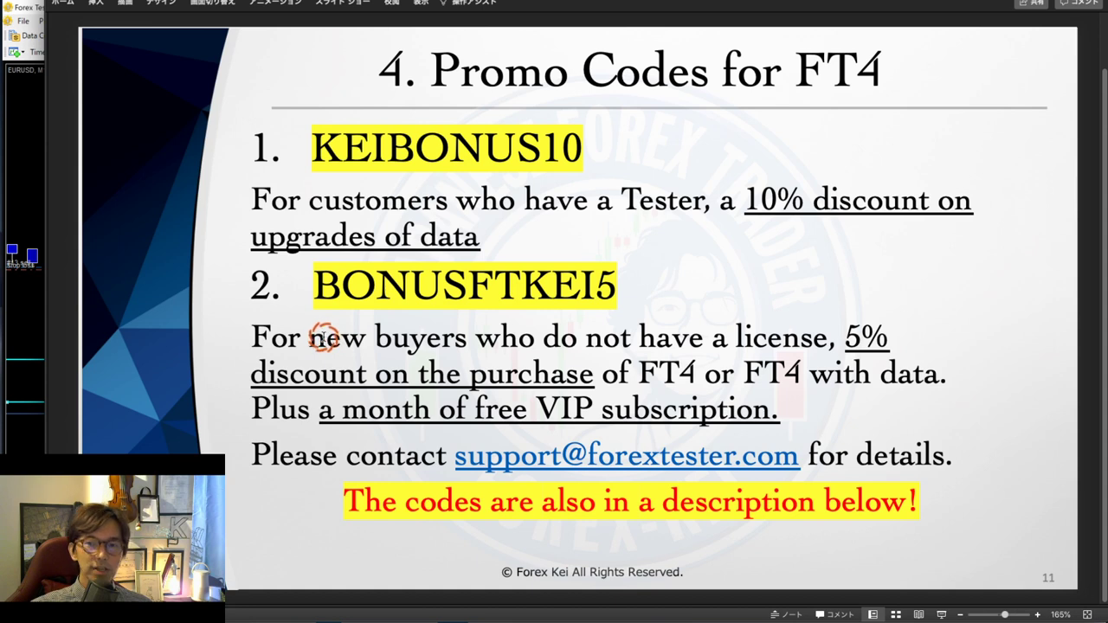
pyautogui.moveTo(309, 337); pyautogui.dragTo(672, 338)
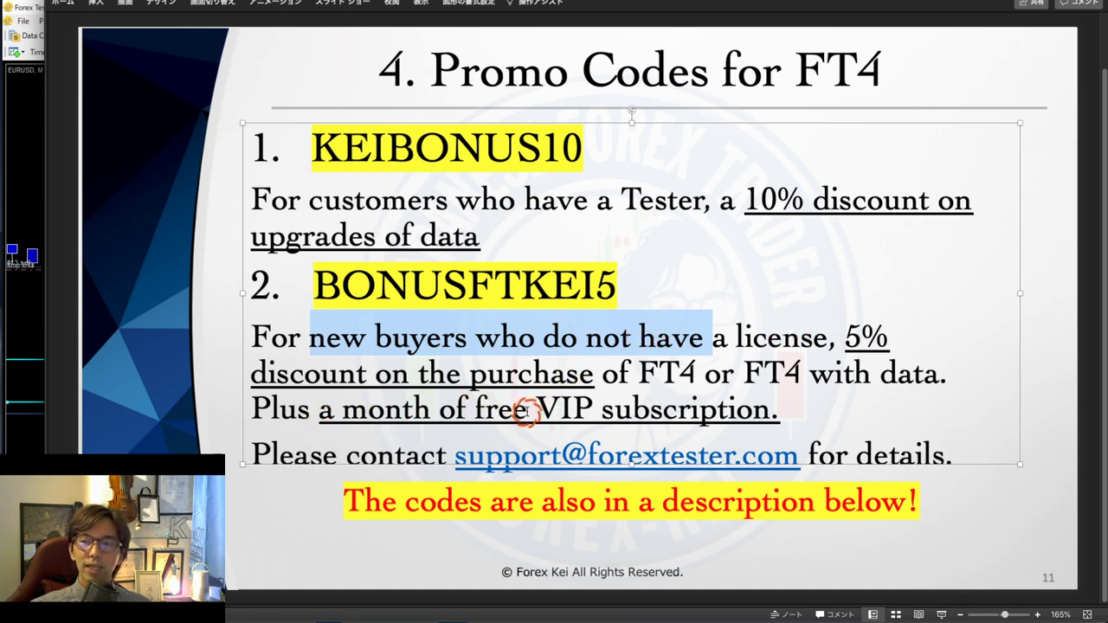
pyautogui.moveTo(508, 406); pyautogui.dragTo(642, 406)
pyautogui.click(645, 406)
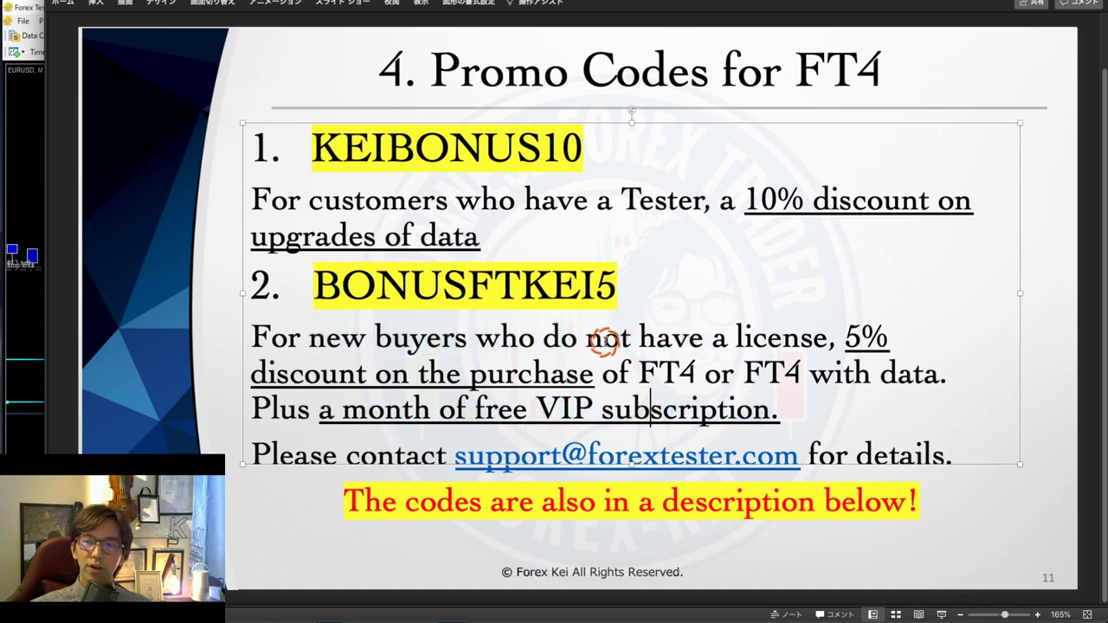